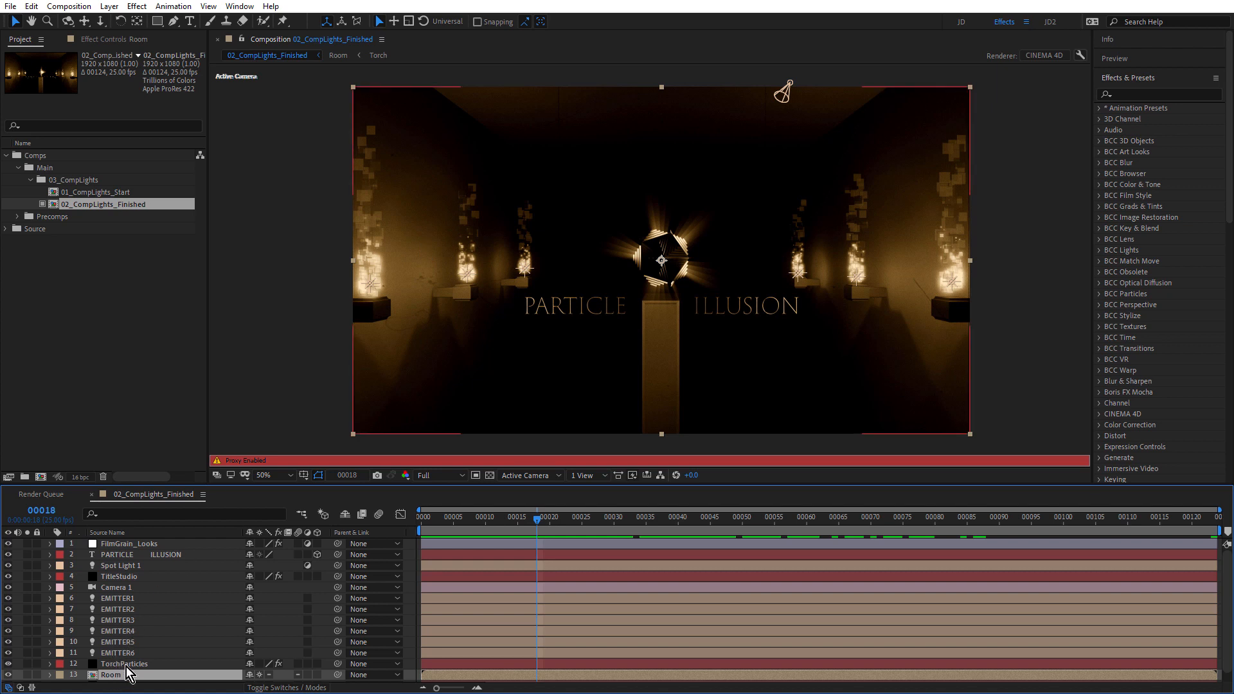
Examine the TorchParticles layer's BCC Particle Illusion settings and the positions of the lights EMITTER1 through EMITTER6
{"action": "left_click", "coordinate": [127, 664]}
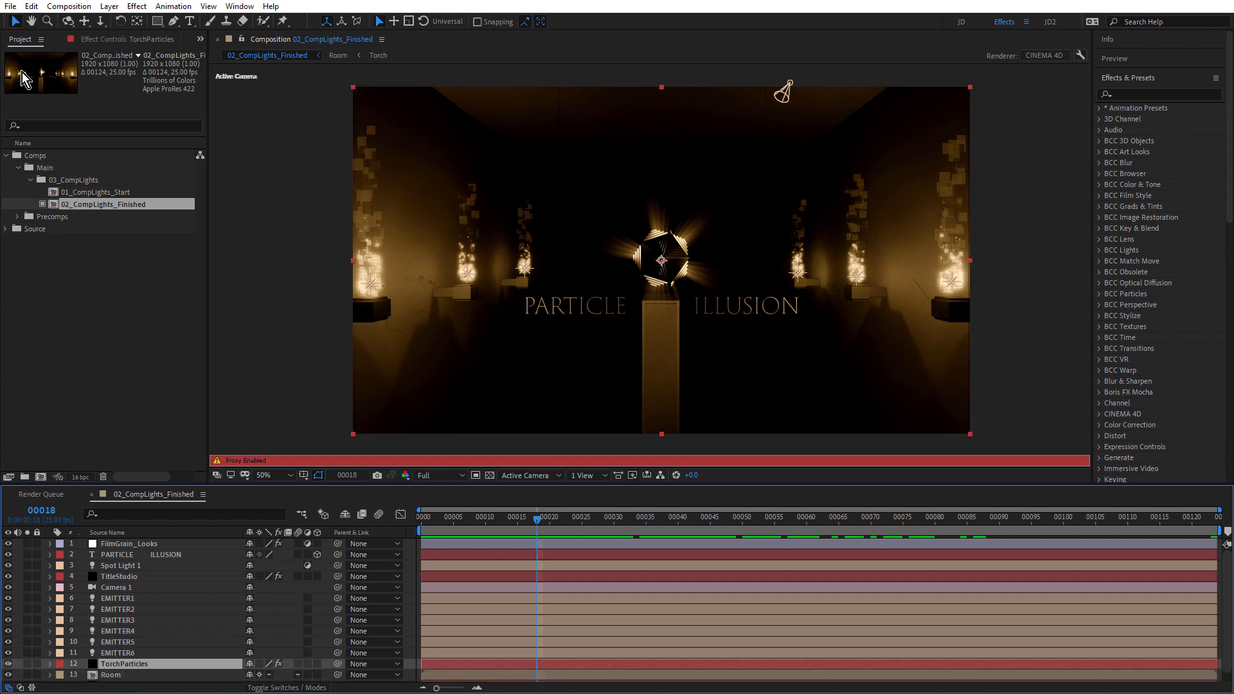
{"action": "left_click", "coordinate": [106, 40]}
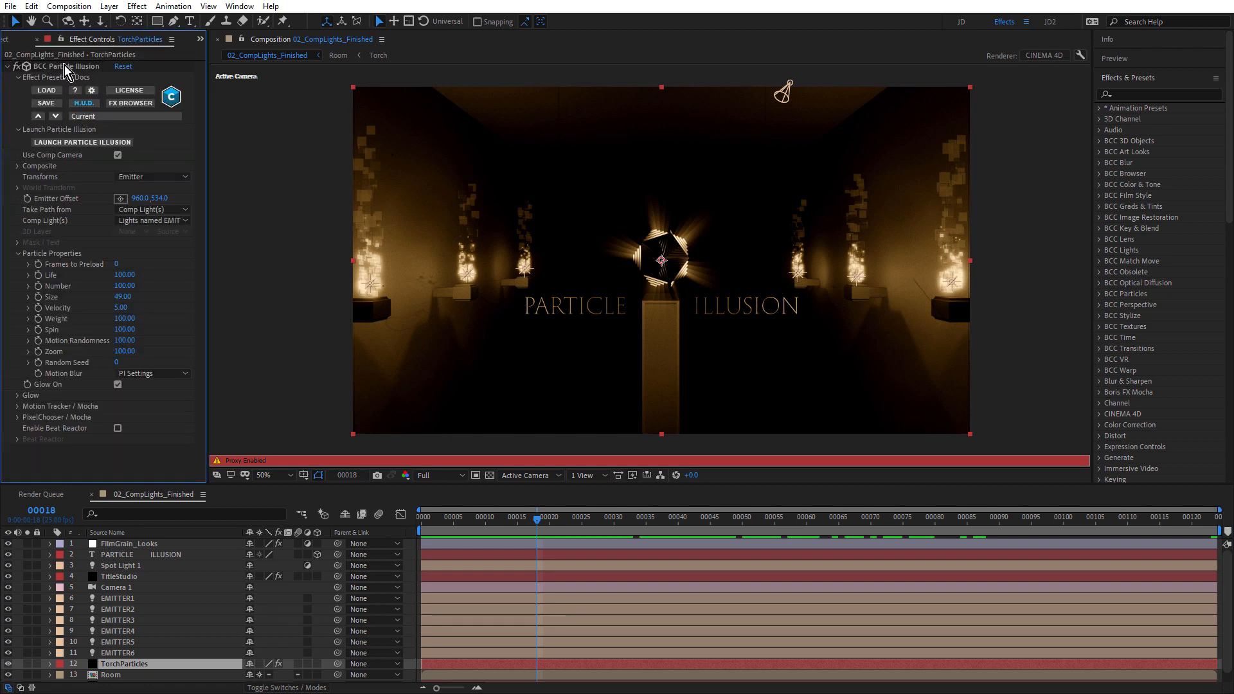
{"action": "left_click", "coordinate": [128, 653]}
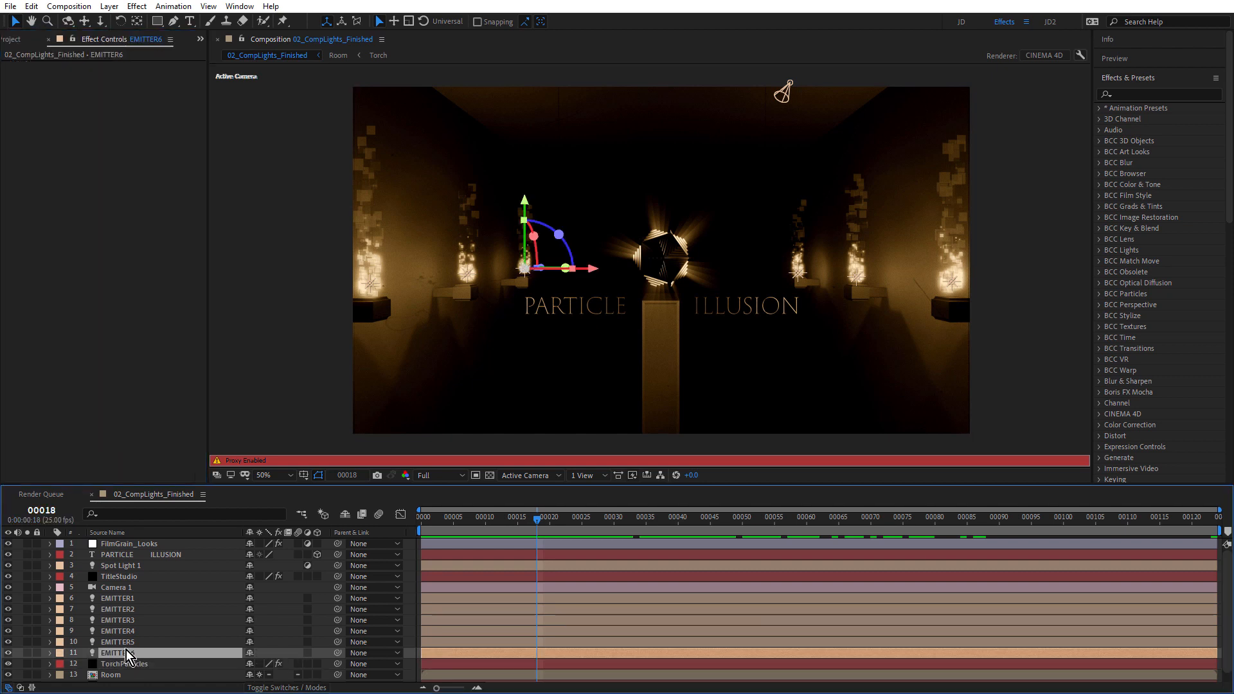
{"action": "left_click", "coordinate": [117, 598], "text": "shift"}
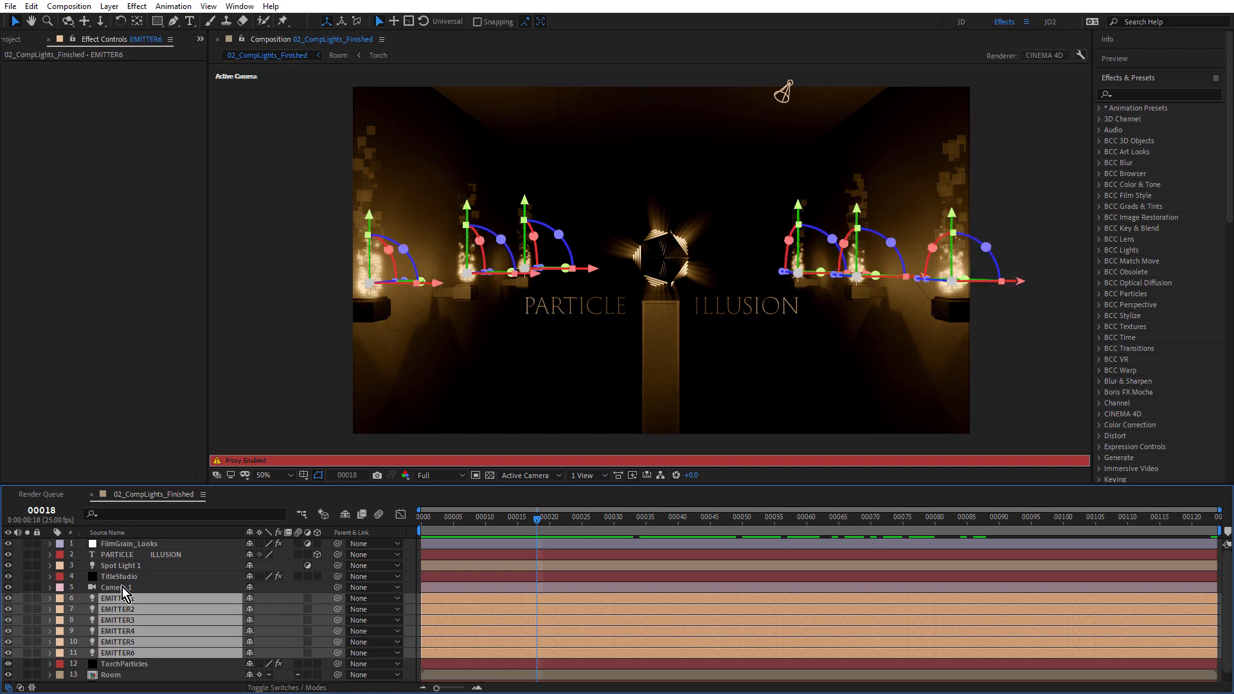
Look through the Camera 1, TitleStudio, Spot Light 1, title text and FilmGrain_Looks layers and any effects they carry
{"action": "left_click", "coordinate": [121, 587]}
{"action": "left_click", "coordinate": [128, 577]}
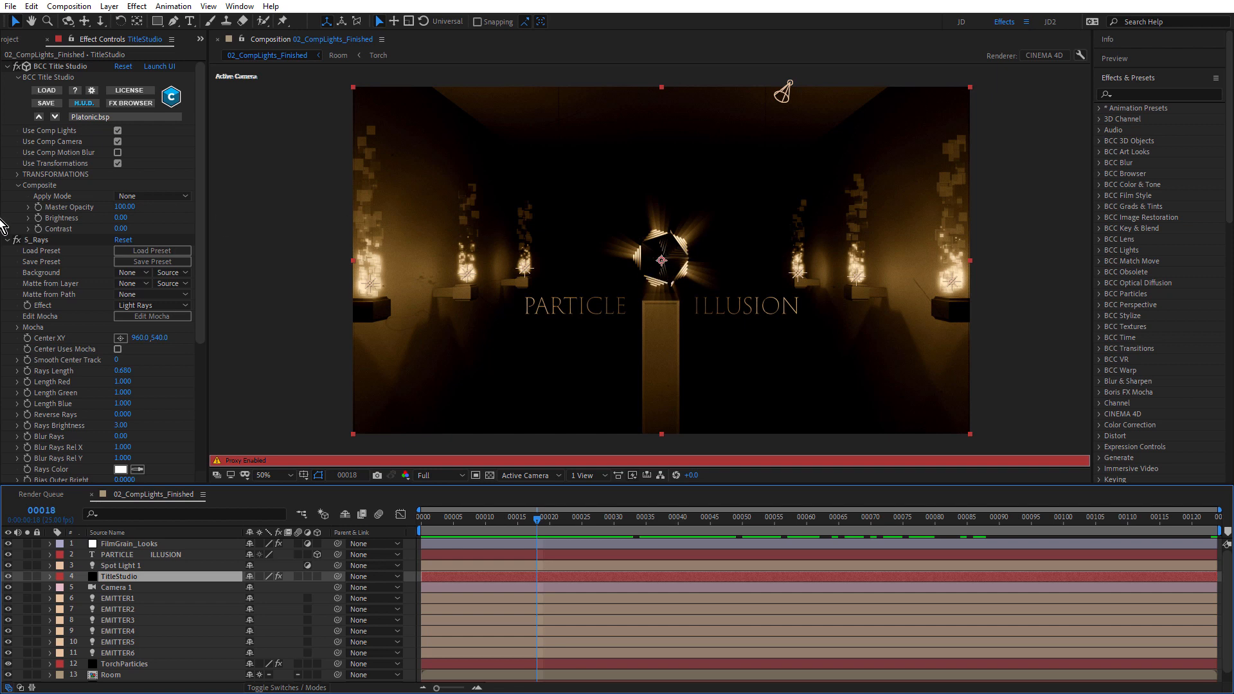
{"action": "left_click", "coordinate": [122, 567]}
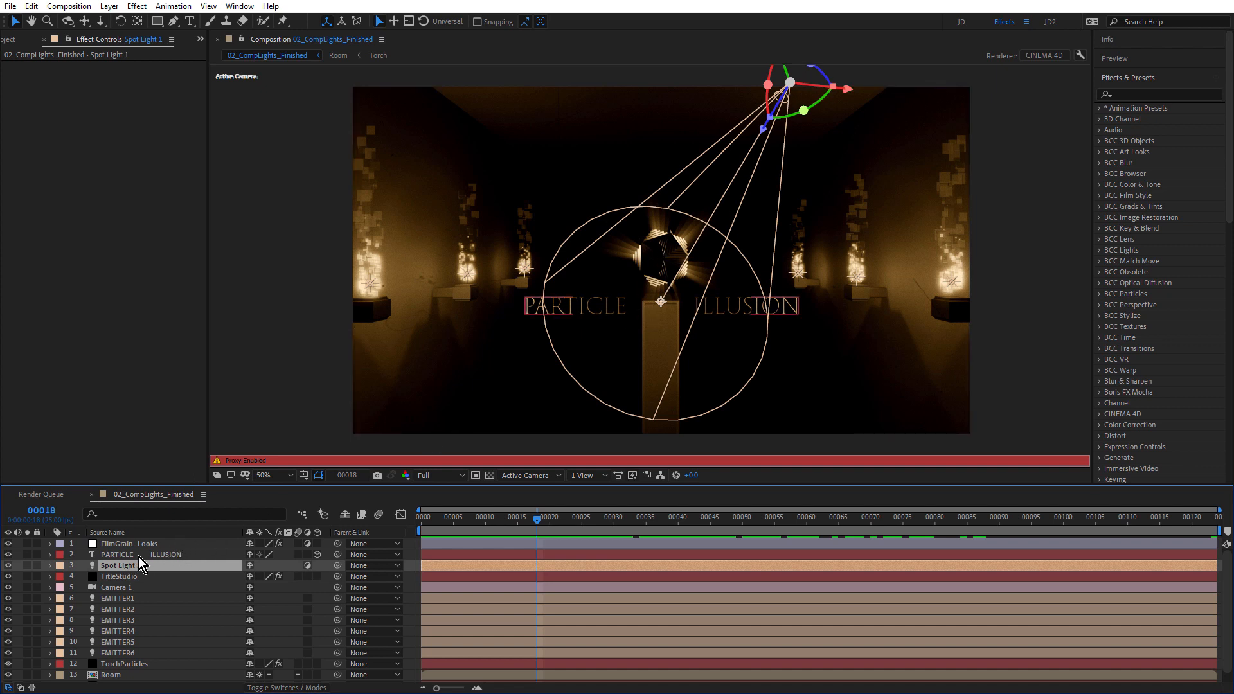
{"action": "left_click", "coordinate": [155, 555]}
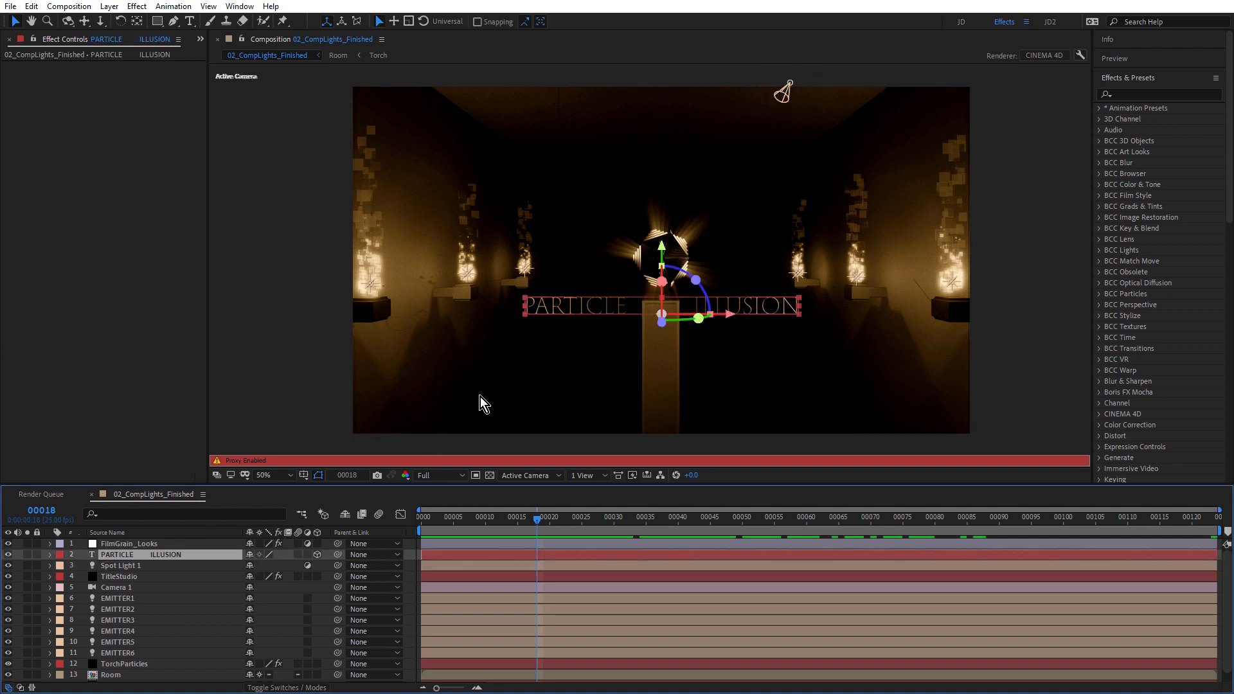
{"action": "left_click", "coordinate": [158, 546]}
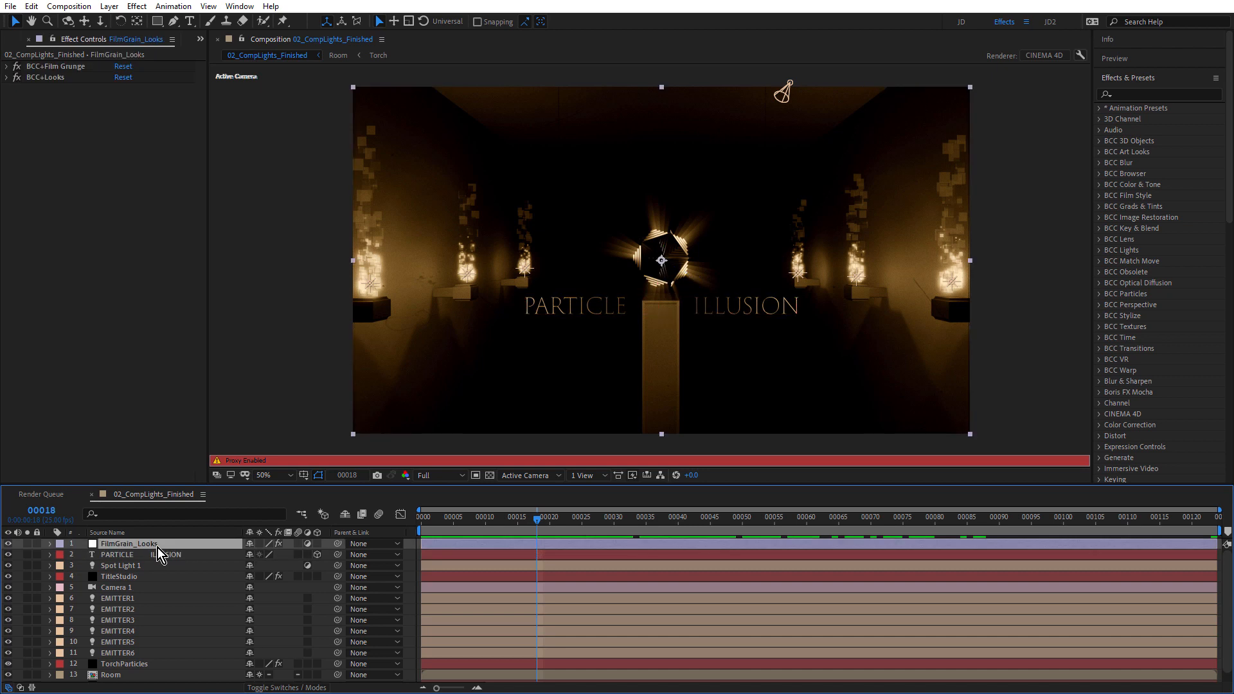
{"action": "scroll", "coordinate": [165, 546], "scroll_direction": "down", "scroll_amount": 1}
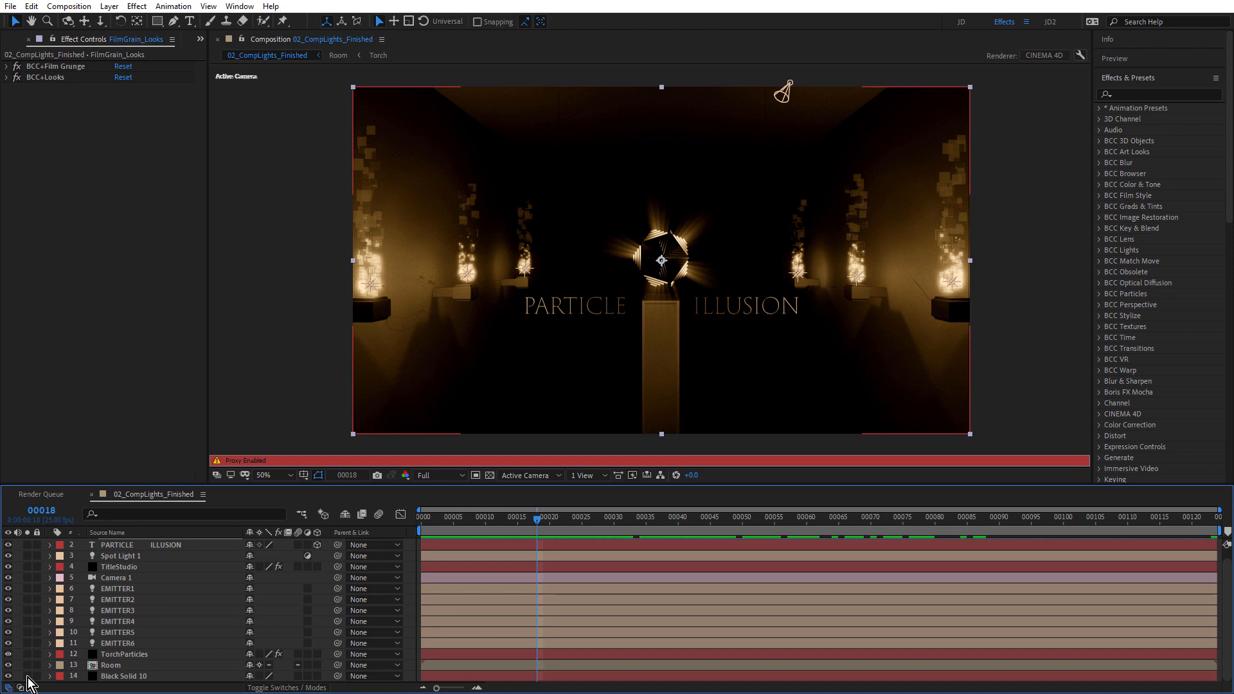
Turn off the proxy for the 02_CompLights_Finished composition in the project
{"action": "left_click", "coordinate": [200, 39]}
{"action": "left_click", "coordinate": [219, 56]}
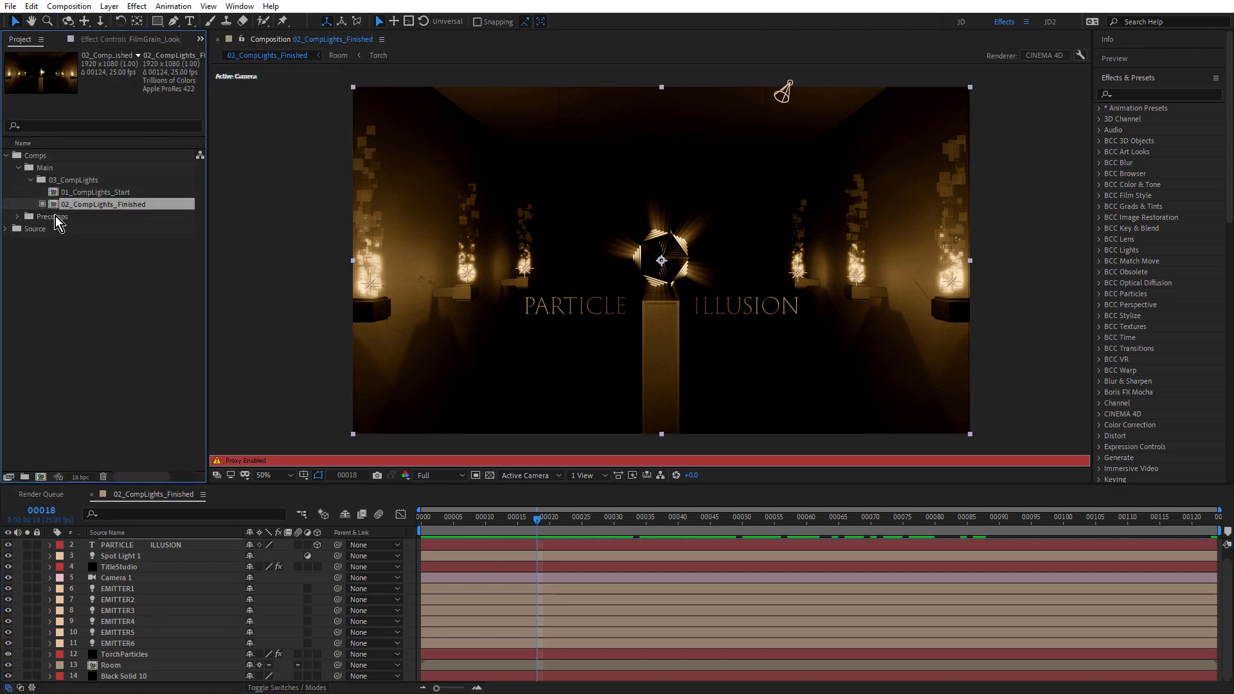
{"action": "left_click", "coordinate": [42, 204]}
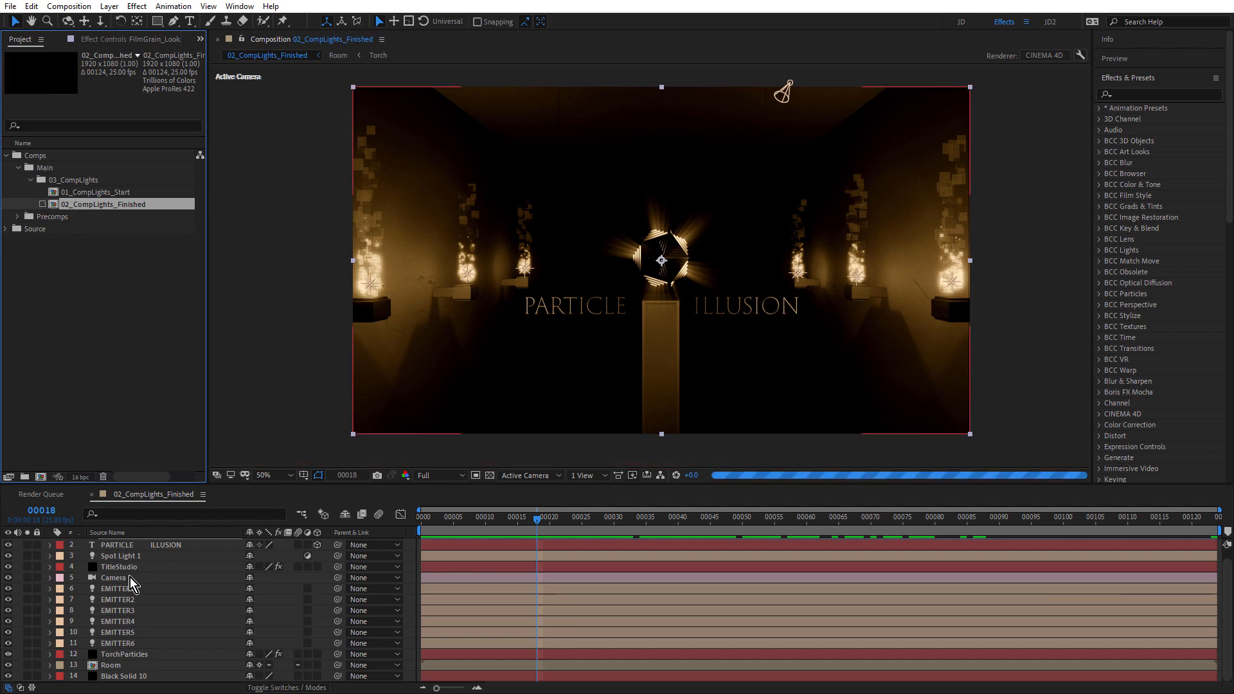
Solo the Black Solid 10 layer for a check, and switch the solo over to the Room layer alone
{"action": "left_click", "coordinate": [27, 676]}
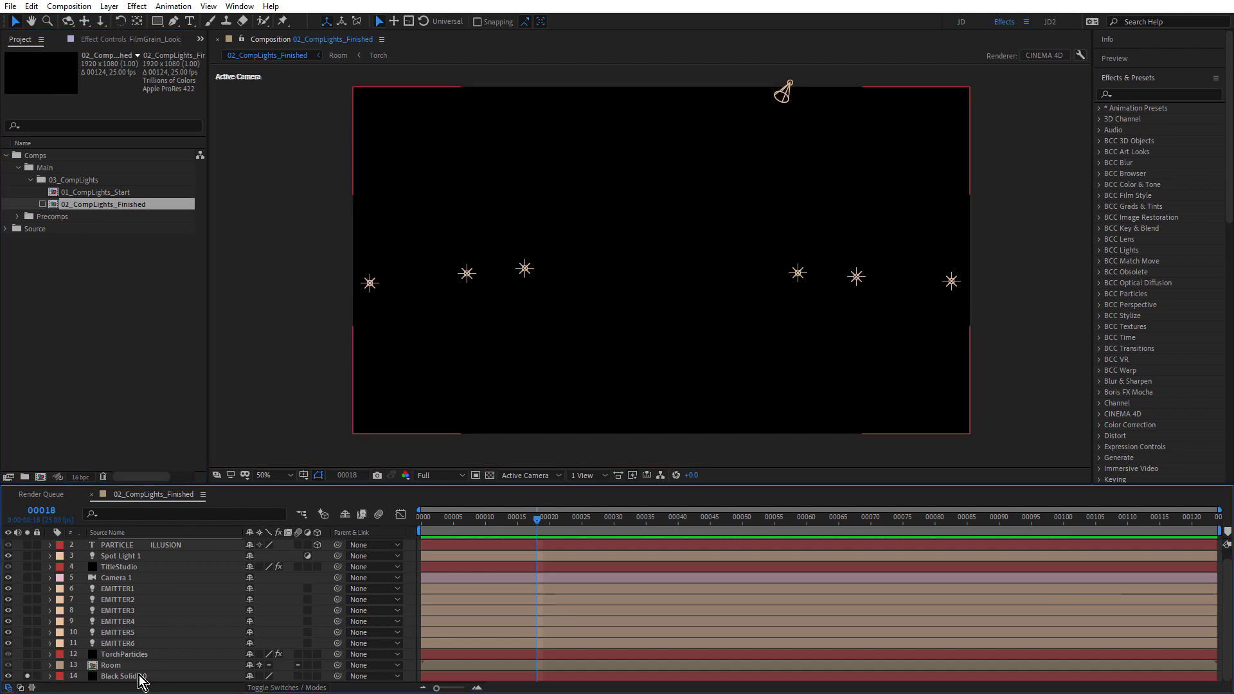
{"action": "left_click", "coordinate": [139, 677]}
{"action": "left_click", "coordinate": [489, 475]}
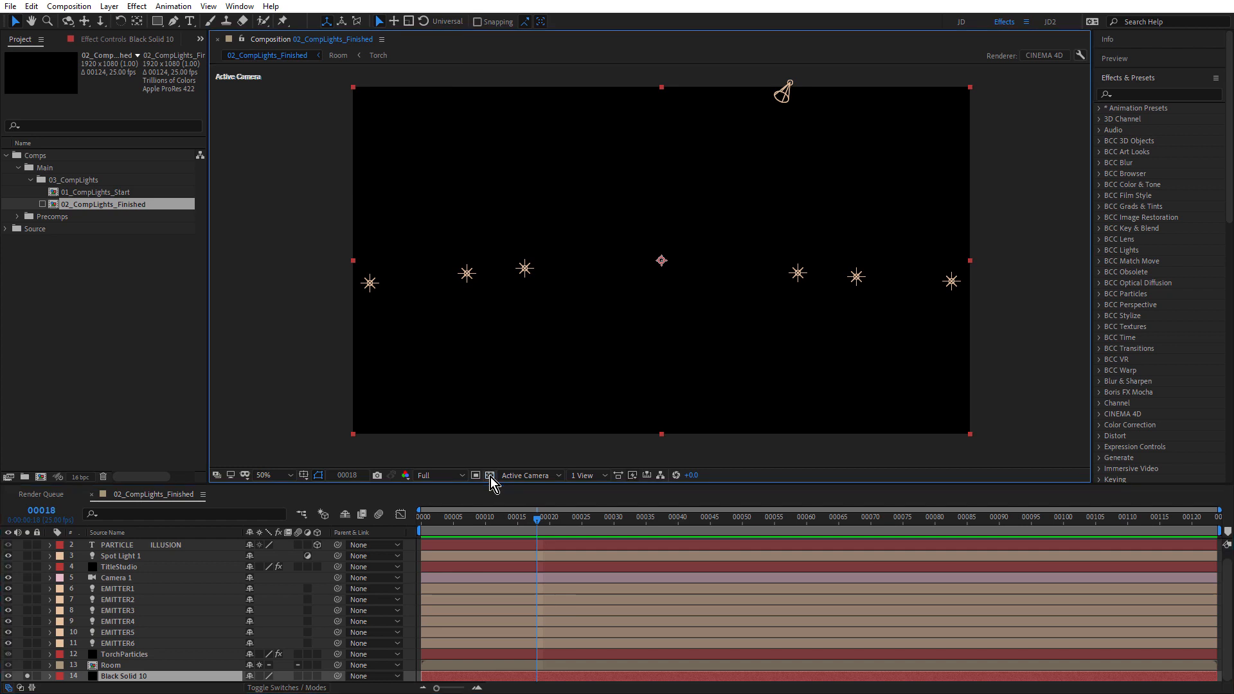
{"action": "left_click", "coordinate": [27, 666]}
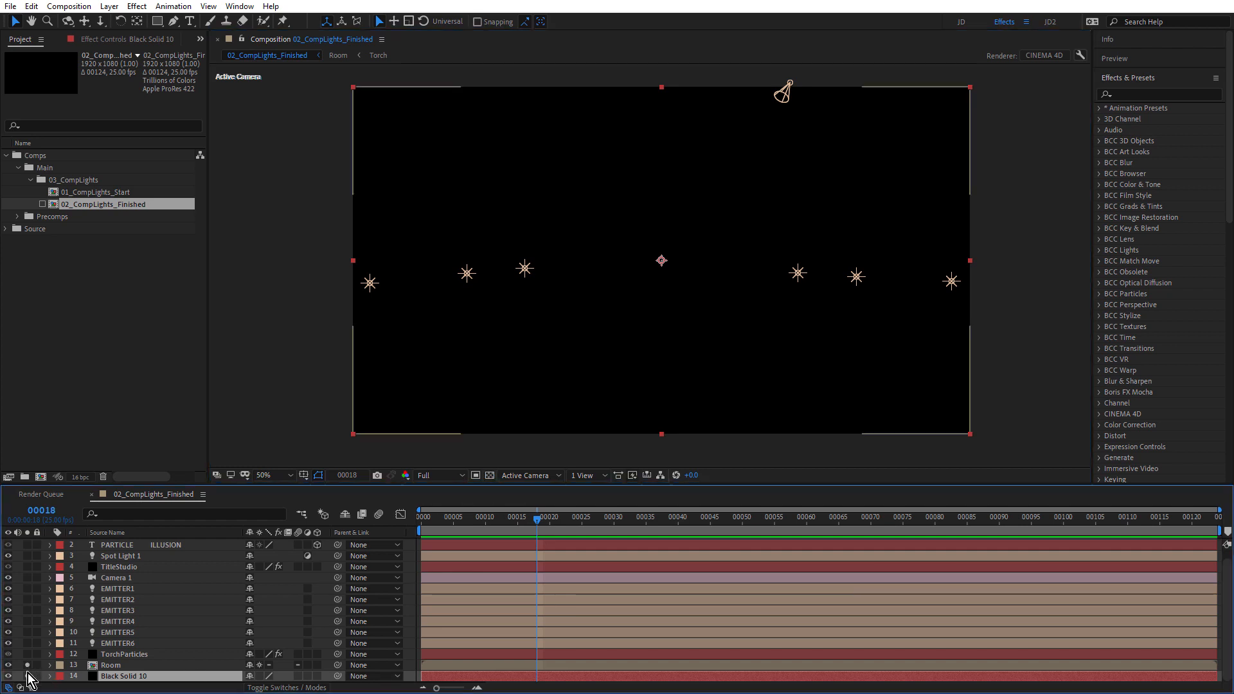
{"action": "left_click", "coordinate": [27, 677]}
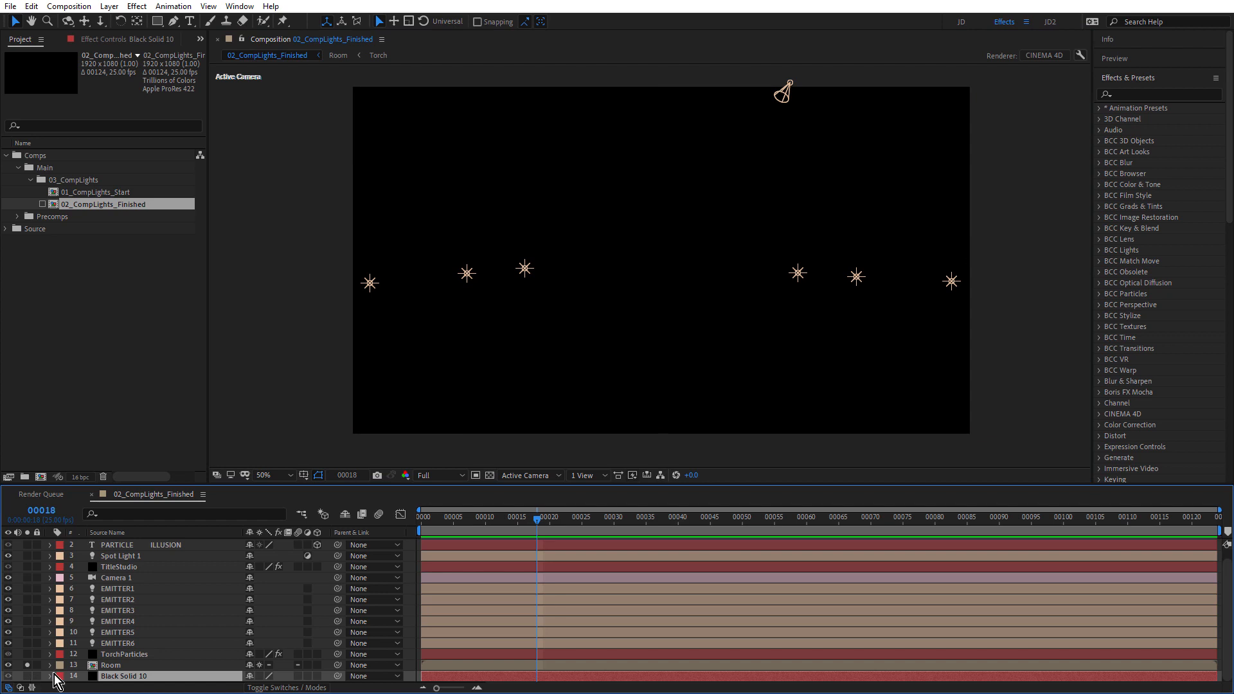
Show the transparency grid and set the composition's fast previews to Fast Draft
{"action": "left_click", "coordinate": [490, 476]}
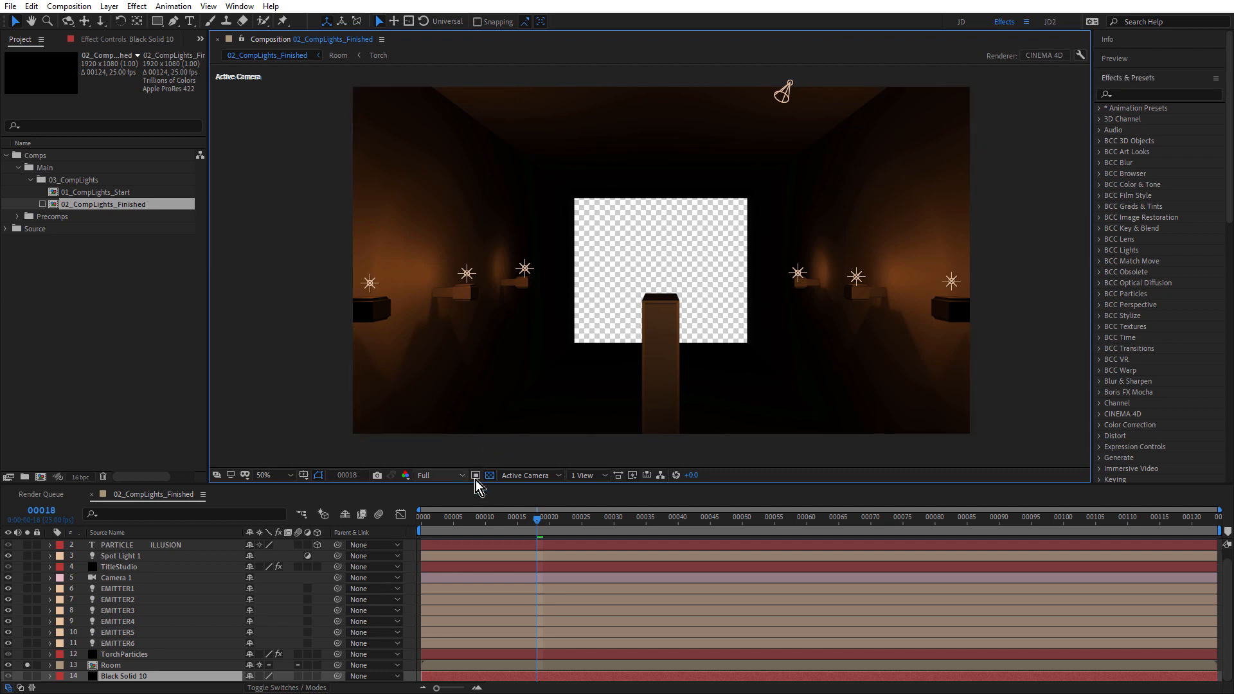
{"action": "left_click", "coordinate": [645, 477]}
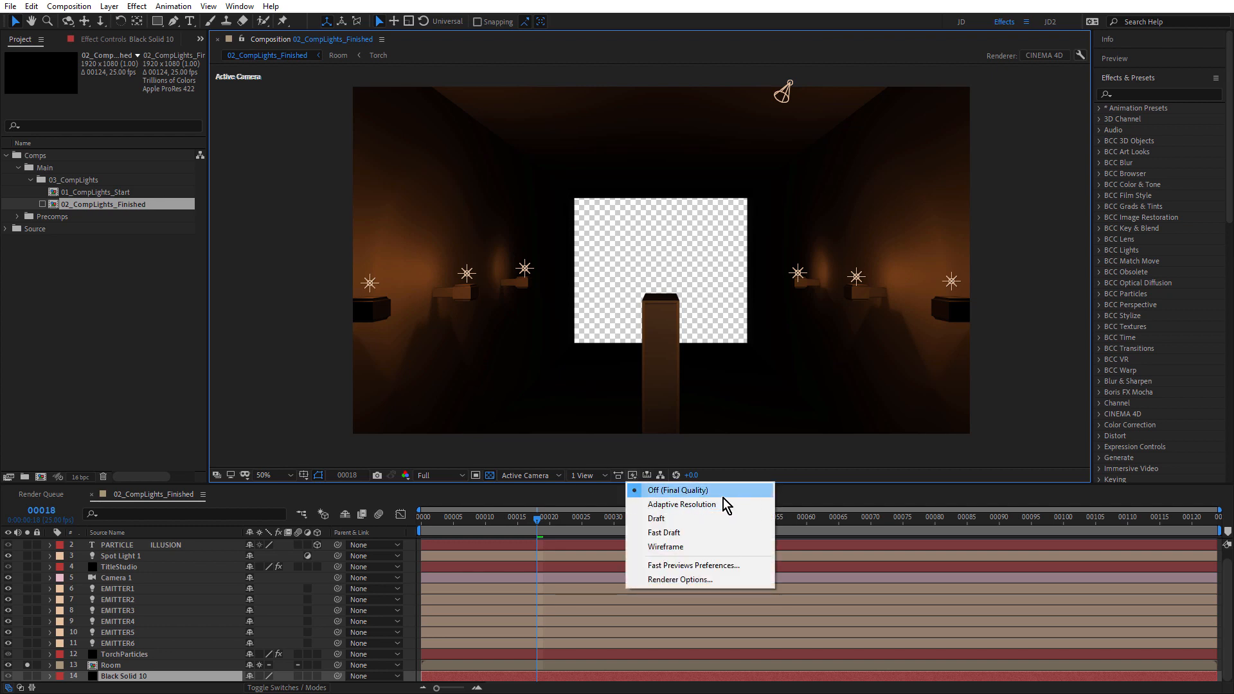
{"action": "left_click", "coordinate": [696, 534]}
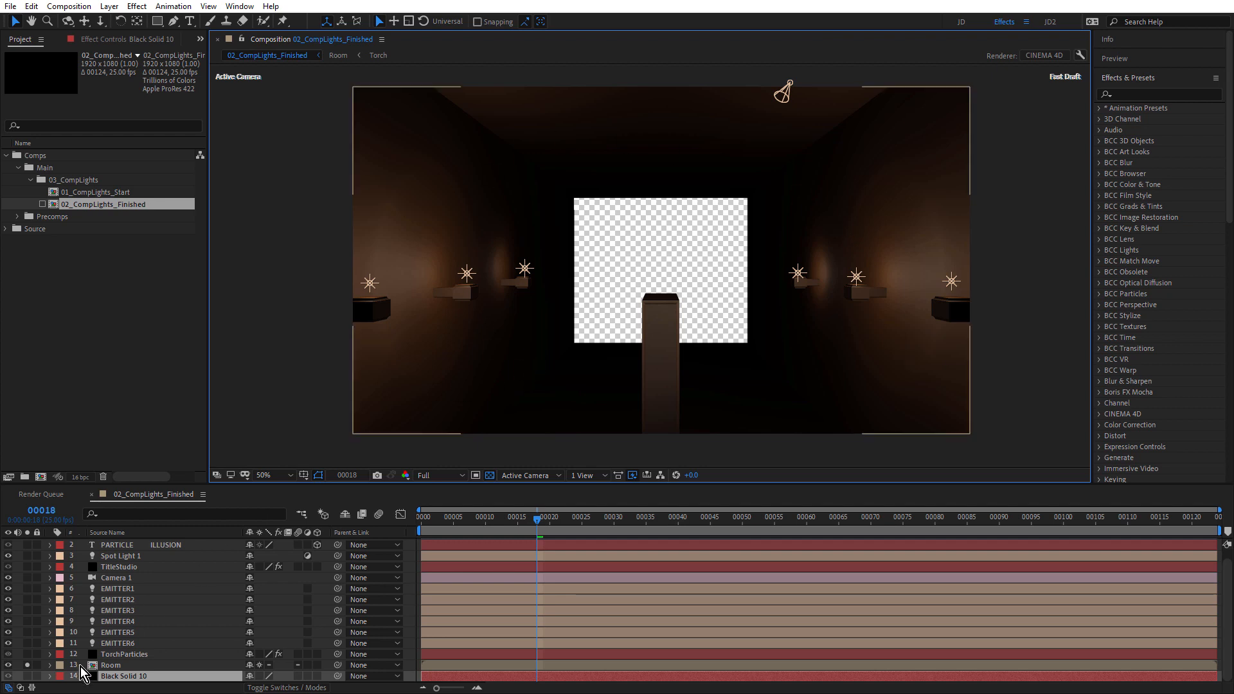
Open the Room precomp and solo its LeftWall, RightWall, Ceiling and Floor layers
{"action": "double_click", "coordinate": [109, 666]}
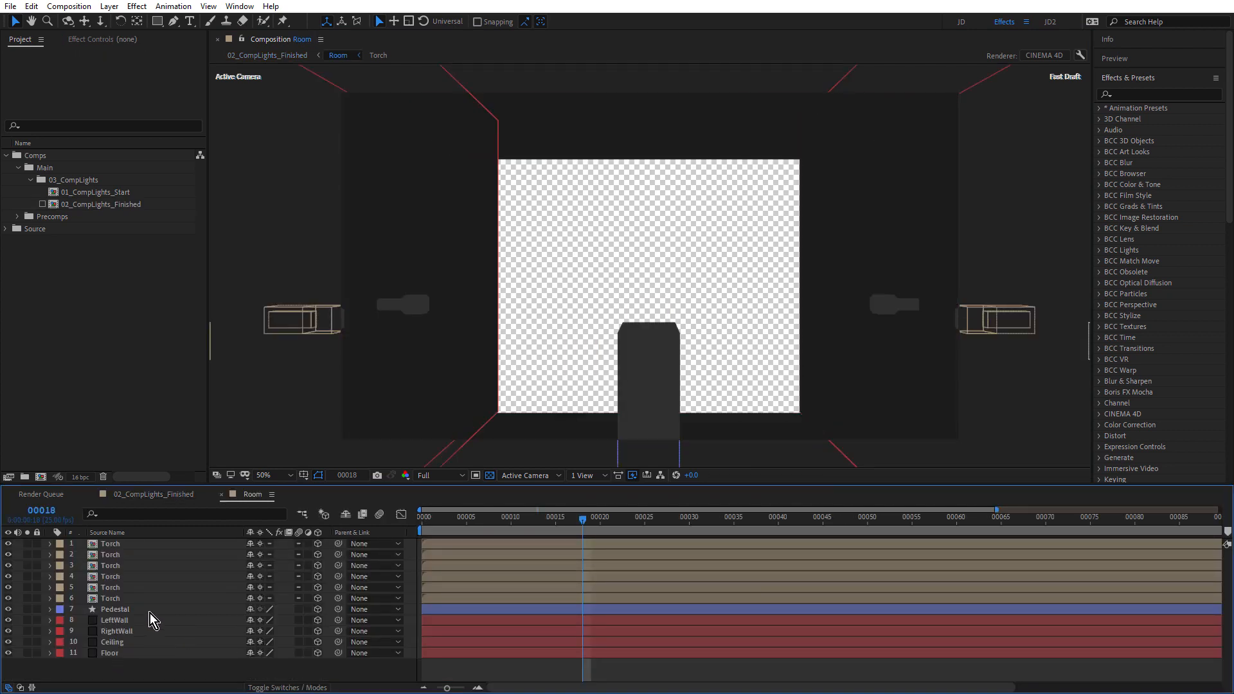
{"action": "left_click", "coordinate": [117, 621]}
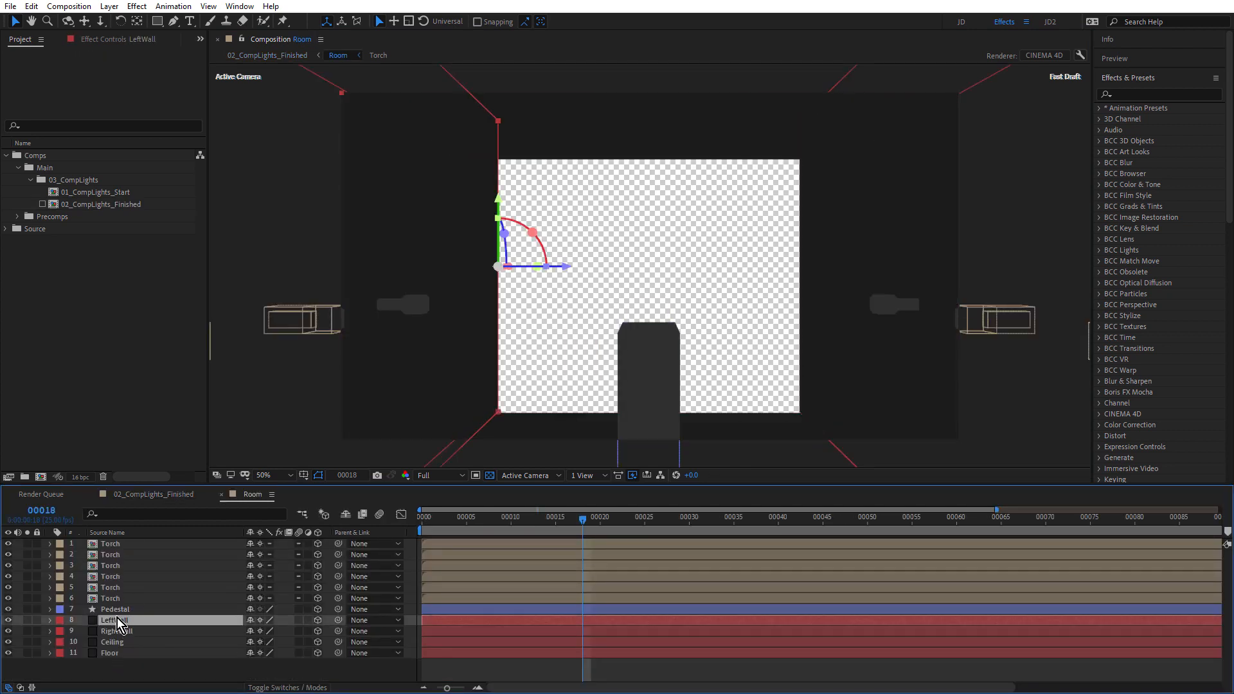
{"action": "left_click_drag", "start_coordinate": [28, 621], "coordinate": [26, 653]}
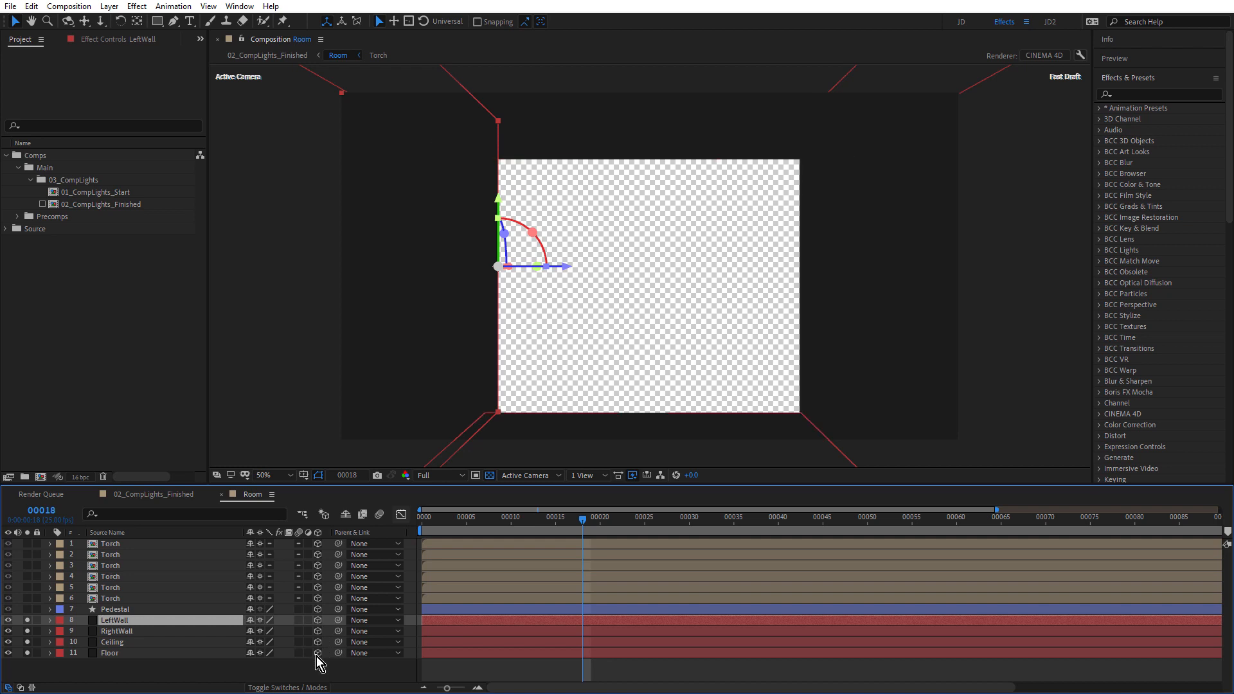
Examine the arrangement of the room's walls, ceiling and floor from the top in a two-view layout, and return to one view
{"action": "left_click", "coordinate": [580, 481]}
{"action": "left_click", "coordinate": [607, 500]}
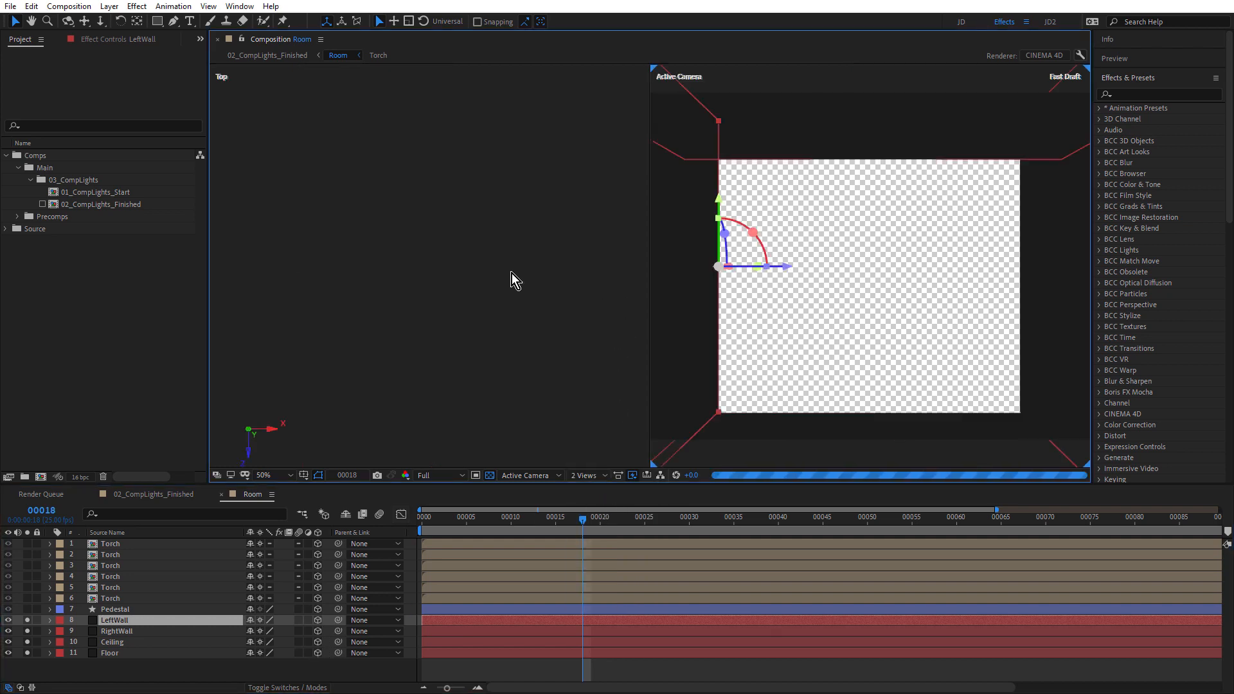
{"action": "scroll", "coordinate": [446, 281], "scroll_direction": "down", "scroll_amount": 2}
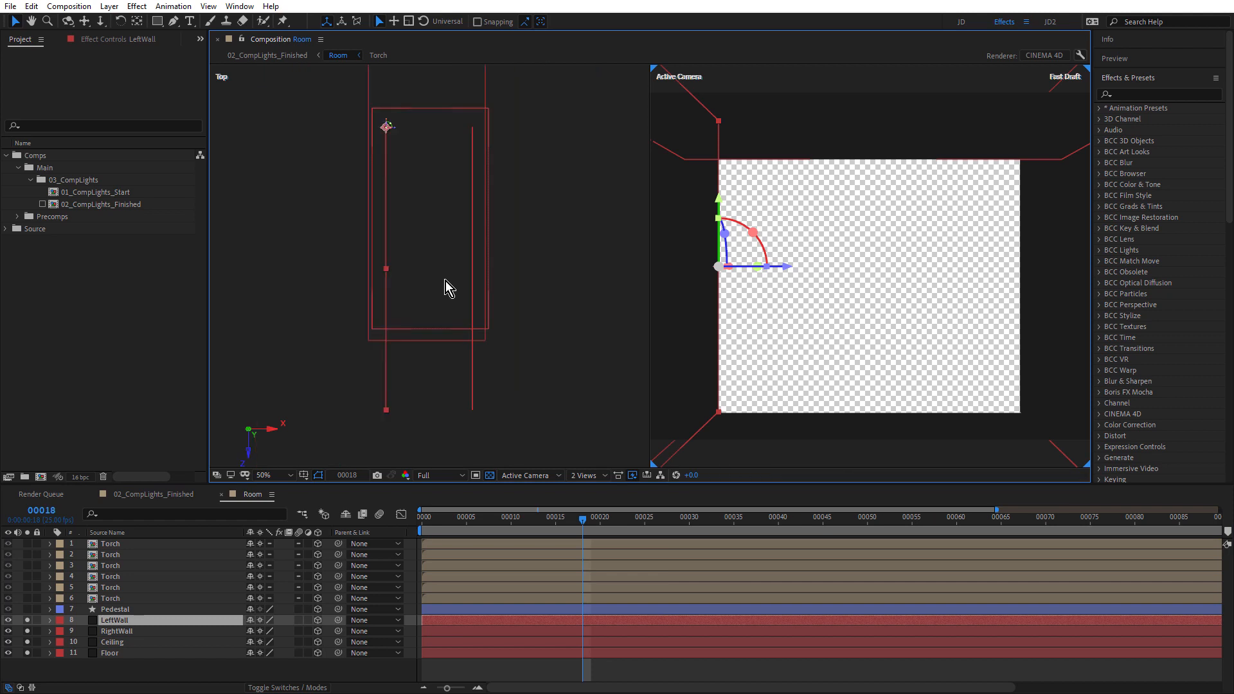
{"action": "scroll", "coordinate": [431, 225], "scroll_direction": "down", "scroll_amount": 2}
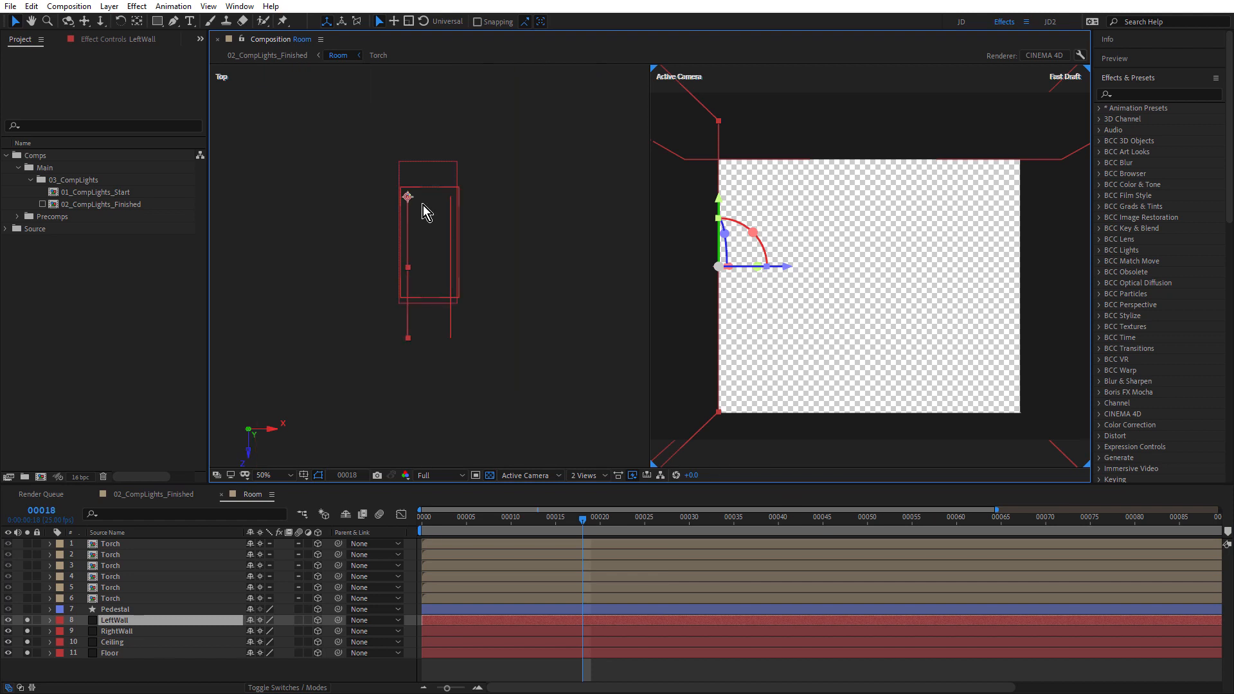
{"action": "scroll", "coordinate": [428, 208], "scroll_direction": "up", "scroll_amount": 2}
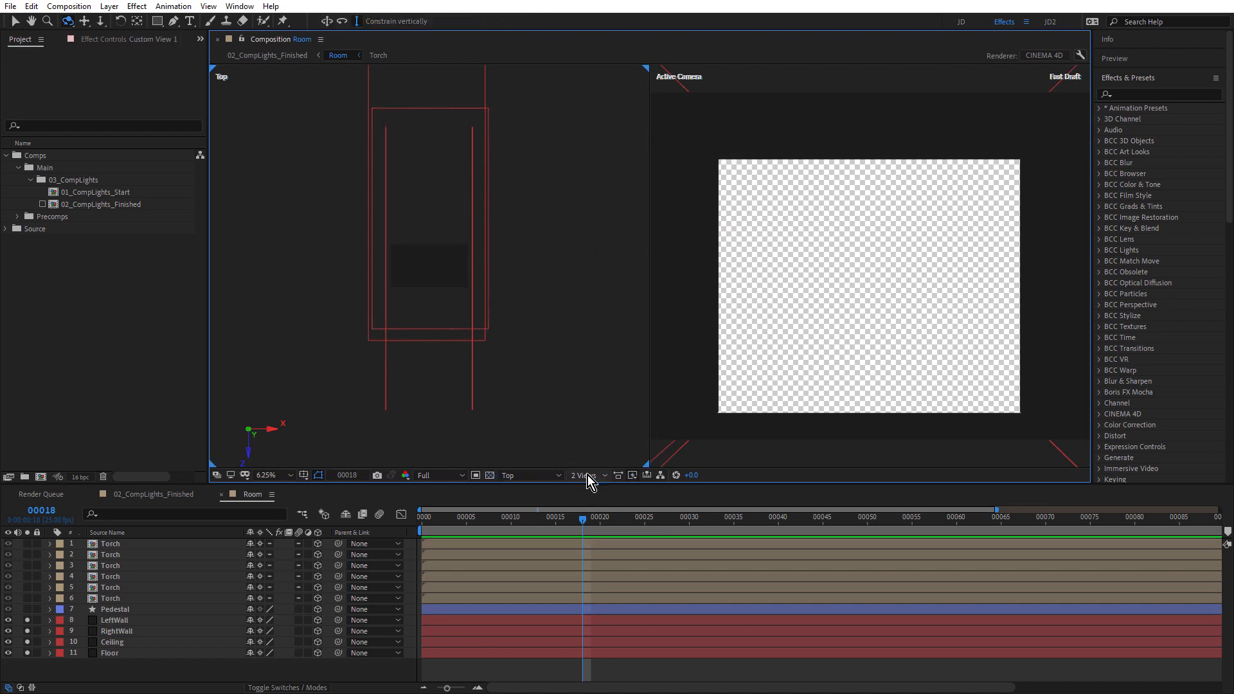
{"action": "left_click", "coordinate": [587, 478]}
{"action": "left_click", "coordinate": [590, 500]}
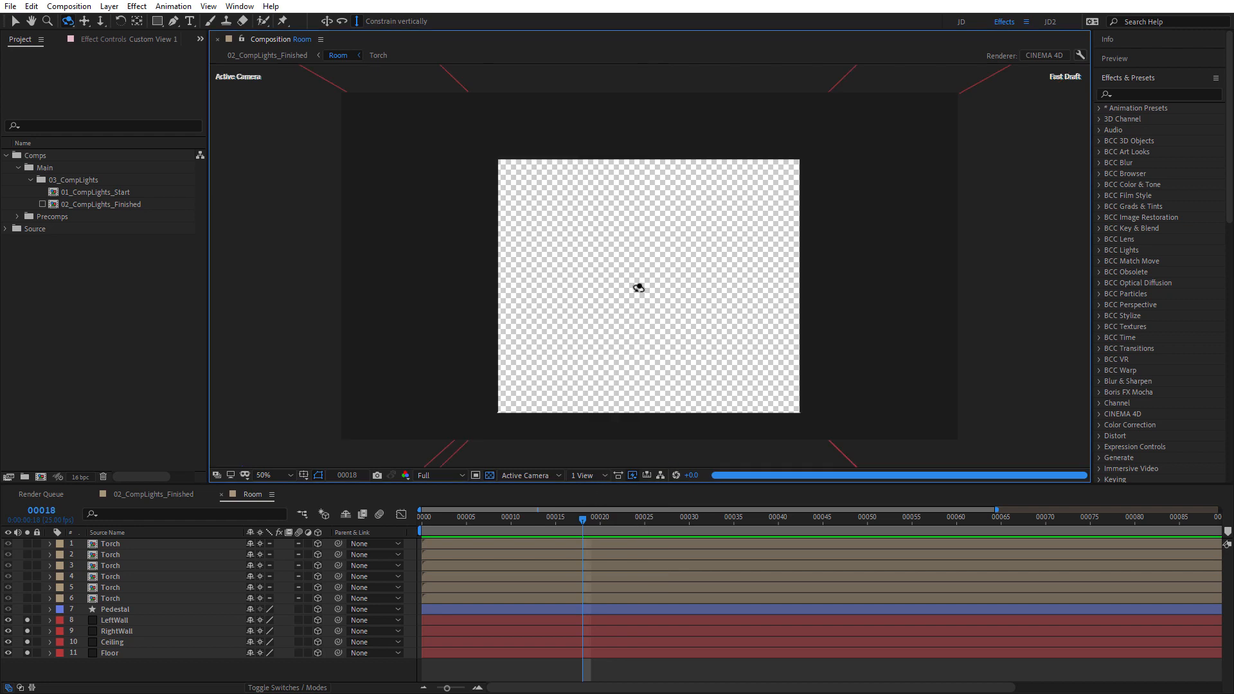
Solo the Pedestal layer as well and reveal all of its modified properties in an enlarged timeline
{"action": "left_click", "coordinate": [118, 611]}
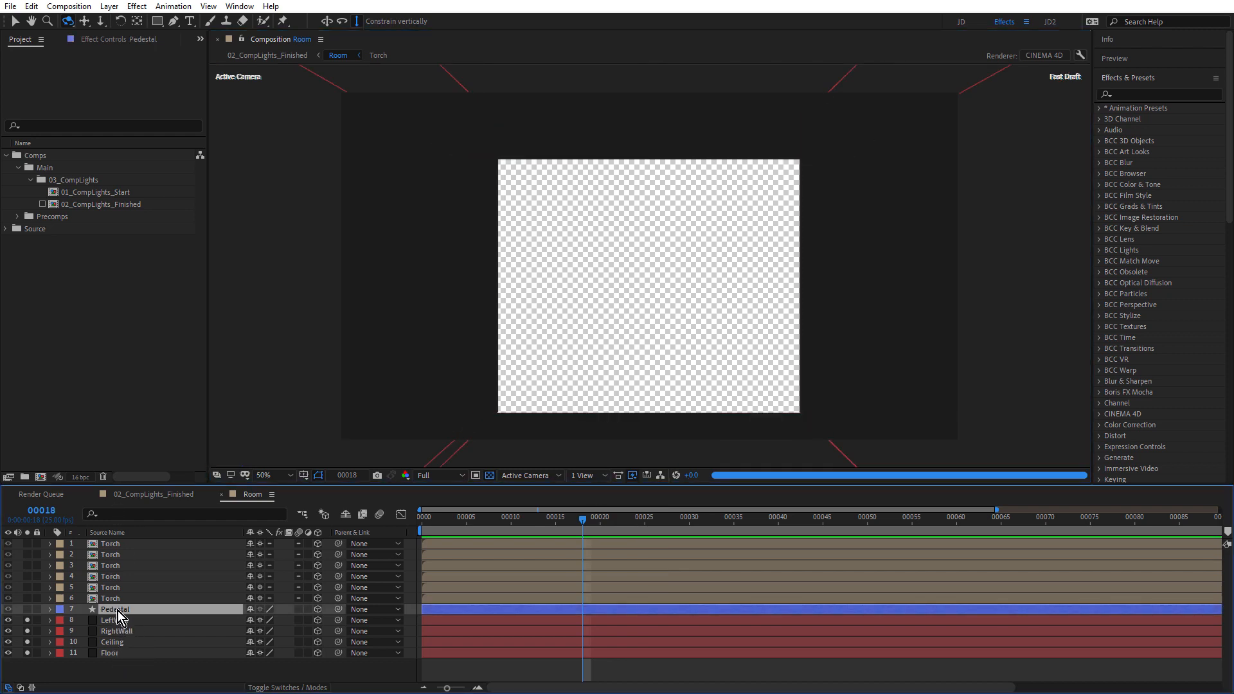
{"action": "left_click", "coordinate": [28, 611]}
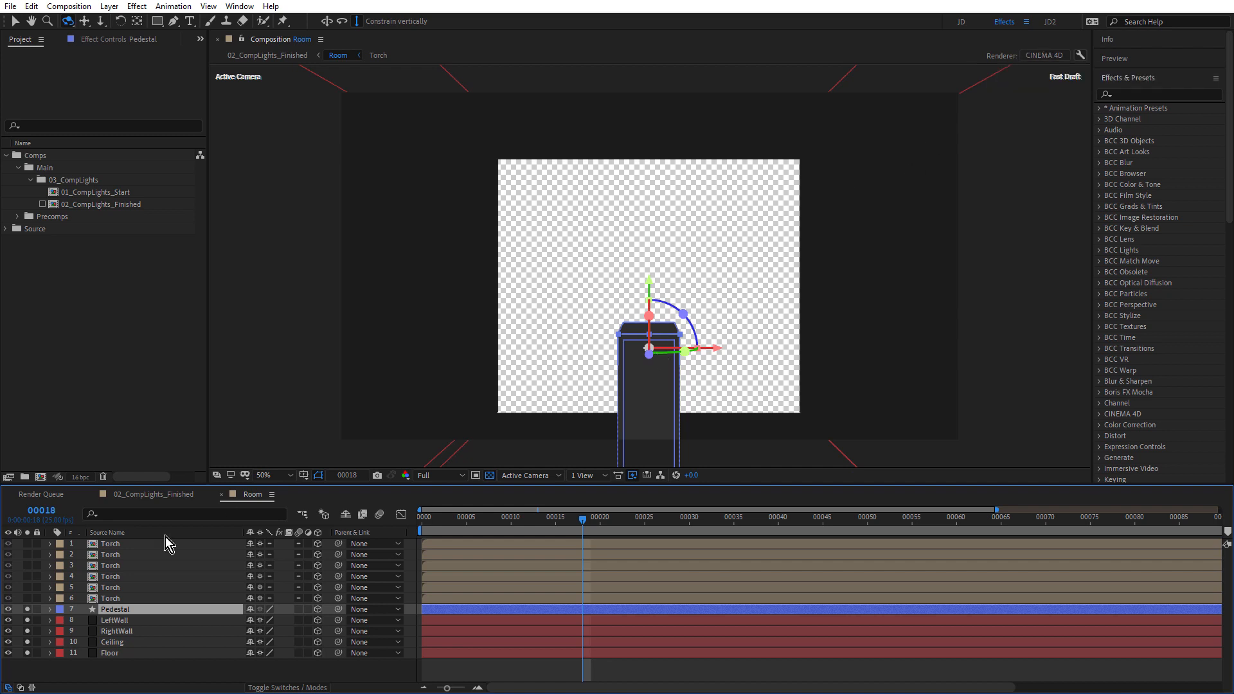
{"action": "key", "text": "u"}
{"action": "key", "text": "u"}
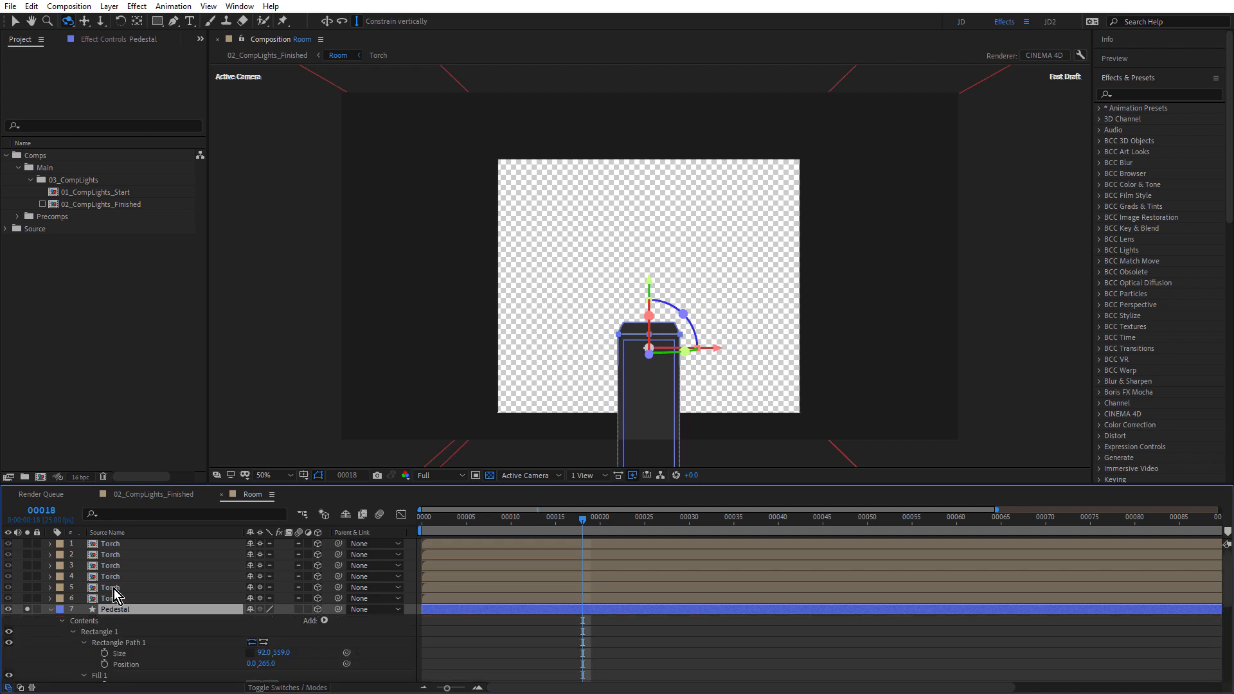
{"action": "left_click_drag", "start_coordinate": [291, 485], "coordinate": [293, 301]}
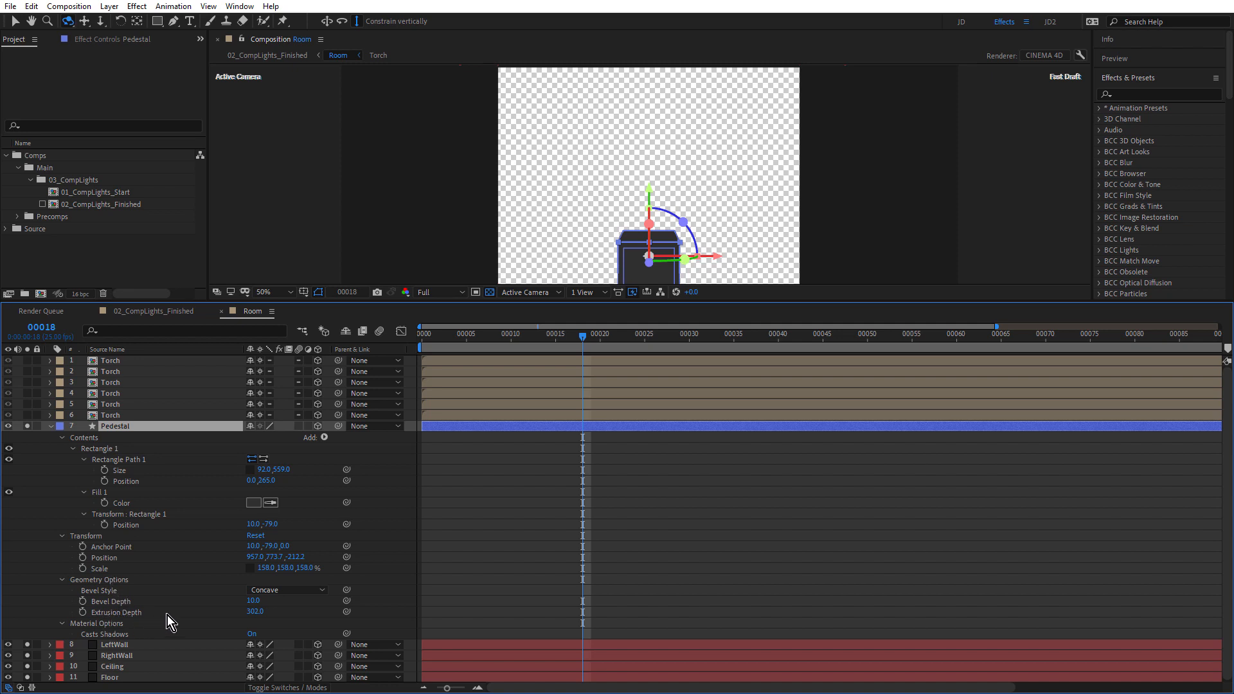
Set the Pedestal's Extrusion Depth to 300 and inspect its extruded shape up close
{"action": "left_click", "coordinate": [255, 611]}
{"action": "key", "text": "Return"}
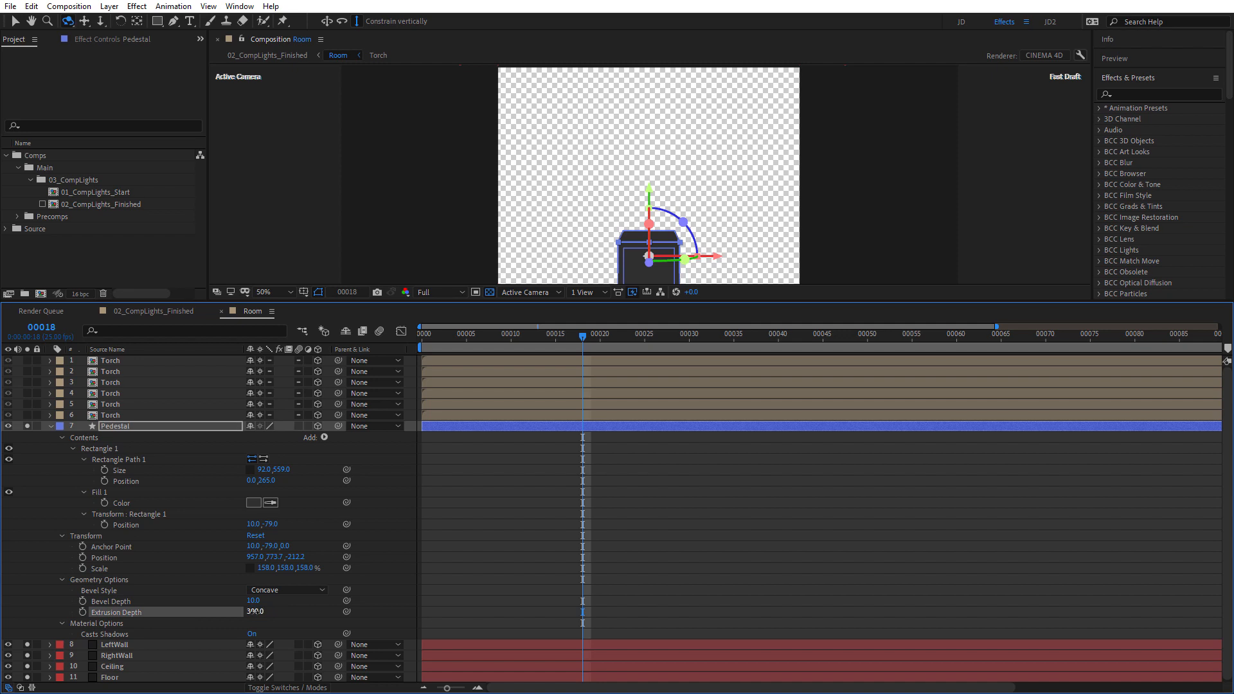
{"action": "scroll", "coordinate": [669, 269], "scroll_direction": "up", "scroll_amount": 1}
{"action": "scroll", "coordinate": [677, 264], "scroll_direction": "down", "scroll_amount": 1}
{"action": "left_click_drag", "start_coordinate": [716, 243], "coordinate": [731, 127]}
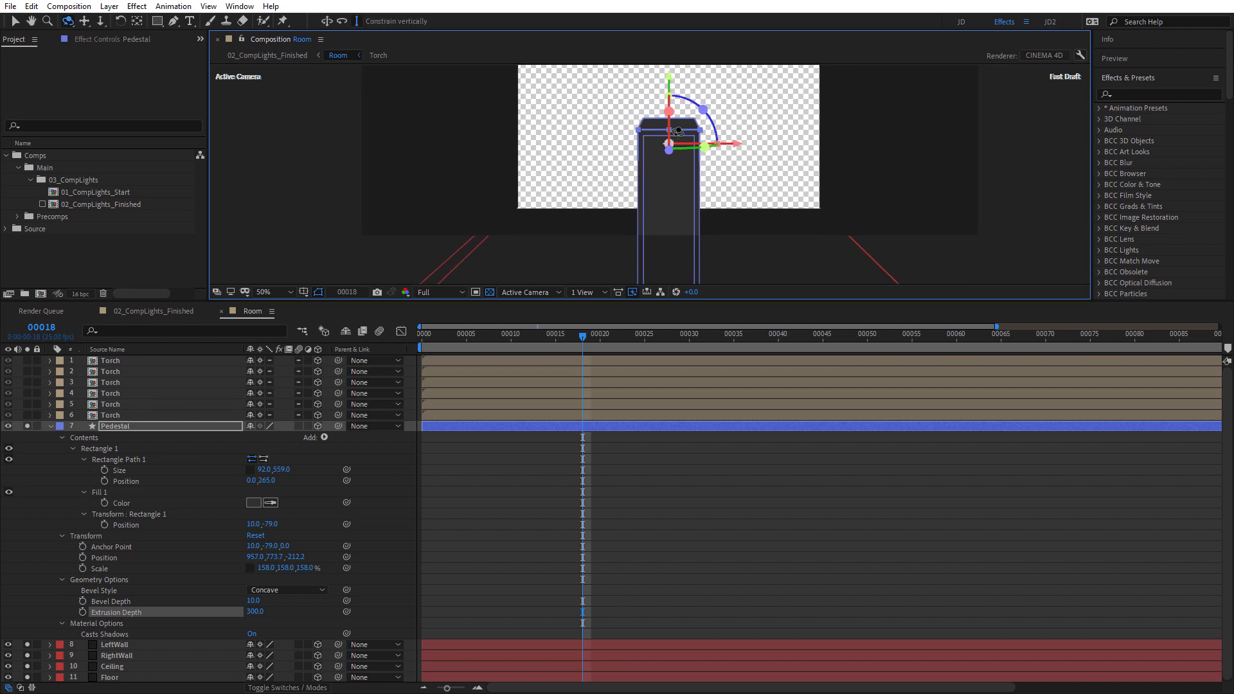
{"action": "scroll", "coordinate": [678, 132], "scroll_direction": "up", "scroll_amount": 1}
{"action": "left_click_drag", "start_coordinate": [686, 167], "coordinate": [691, 187]}
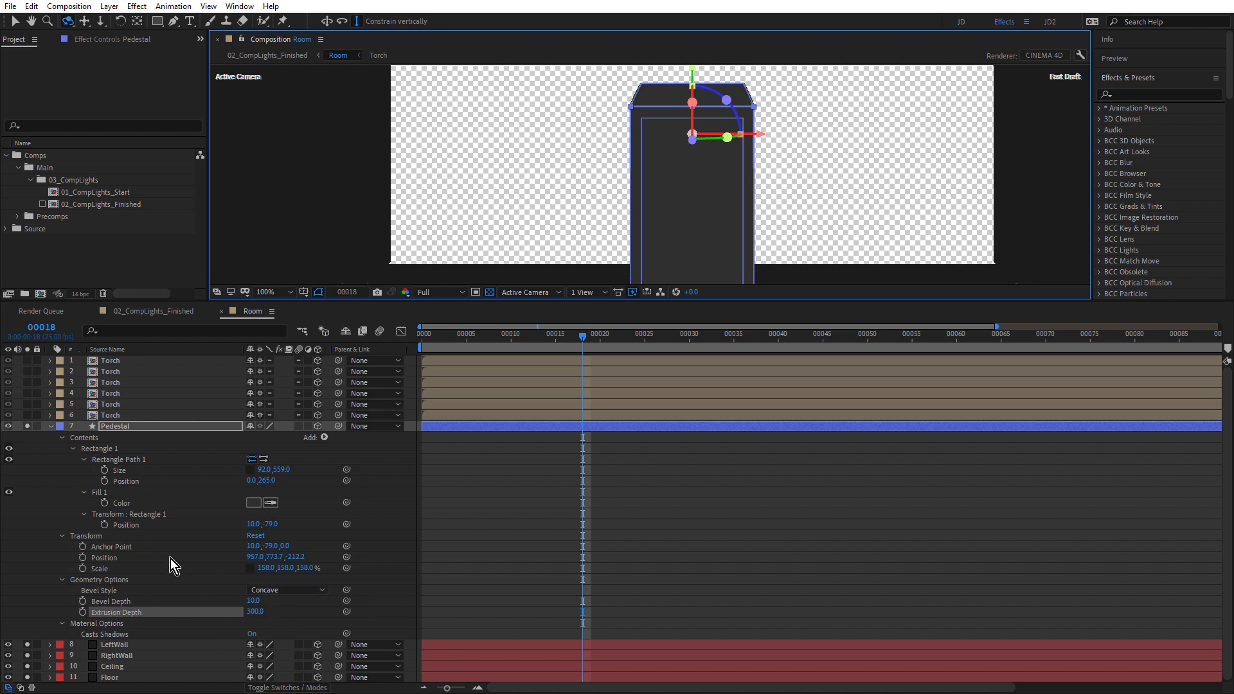
Collapse the Pedestal layer's properties and give the composition view more room at 50% magnification
{"action": "left_click", "coordinate": [52, 426]}
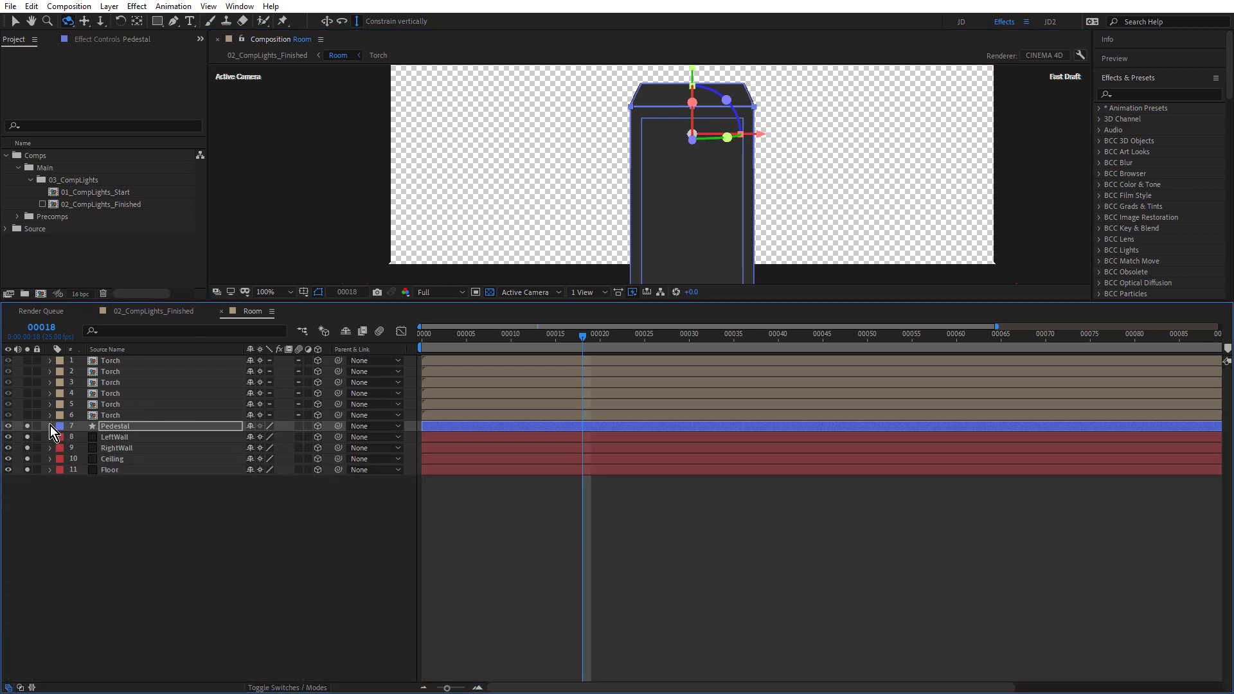
{"action": "key", "text": "comma"}
{"action": "key", "text": "space"}
{"action": "left_click_drag", "start_coordinate": [584, 190], "coordinate": [576, 411]}
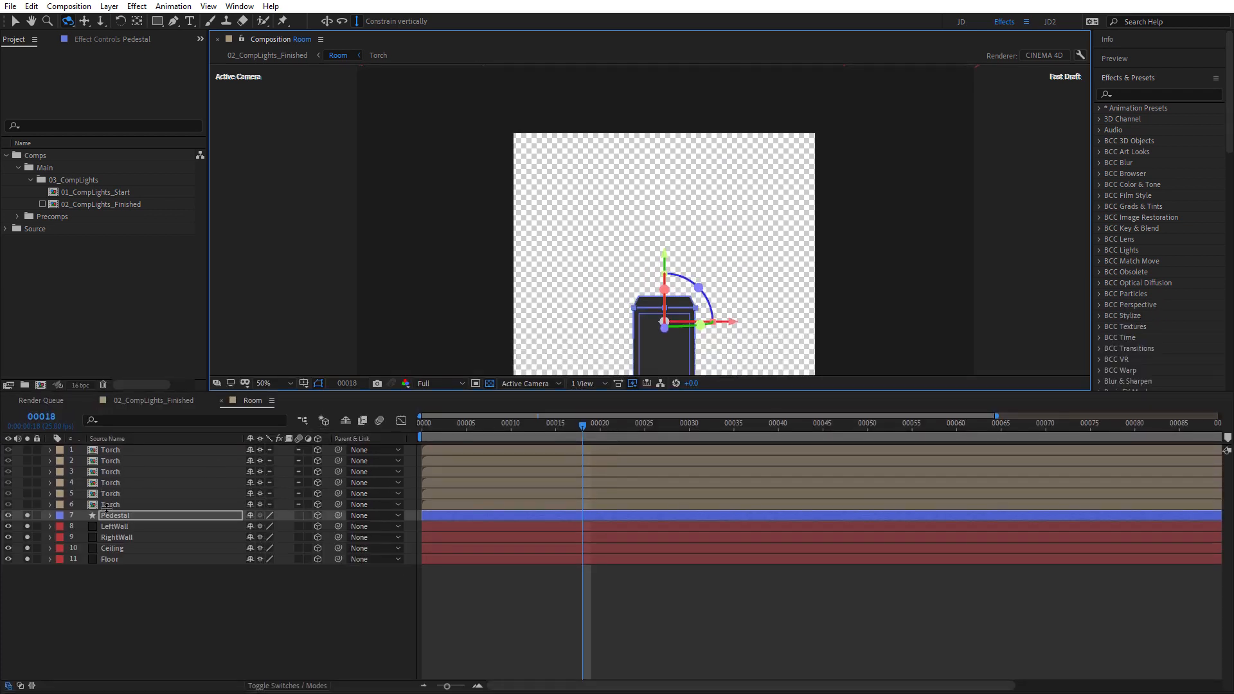
Open the Torch precomp from the lowest Torch layer in Room and turn off its transparency grid
{"action": "left_click", "coordinate": [113, 505]}
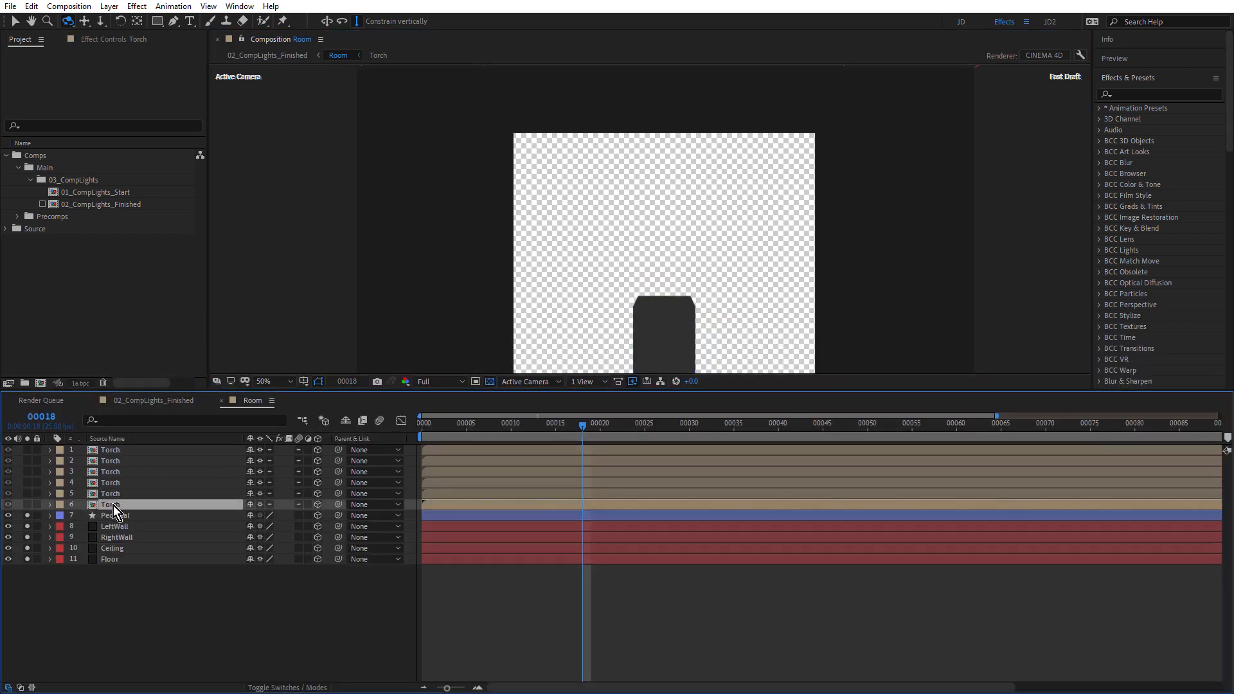
{"action": "double_click", "coordinate": [113, 507]}
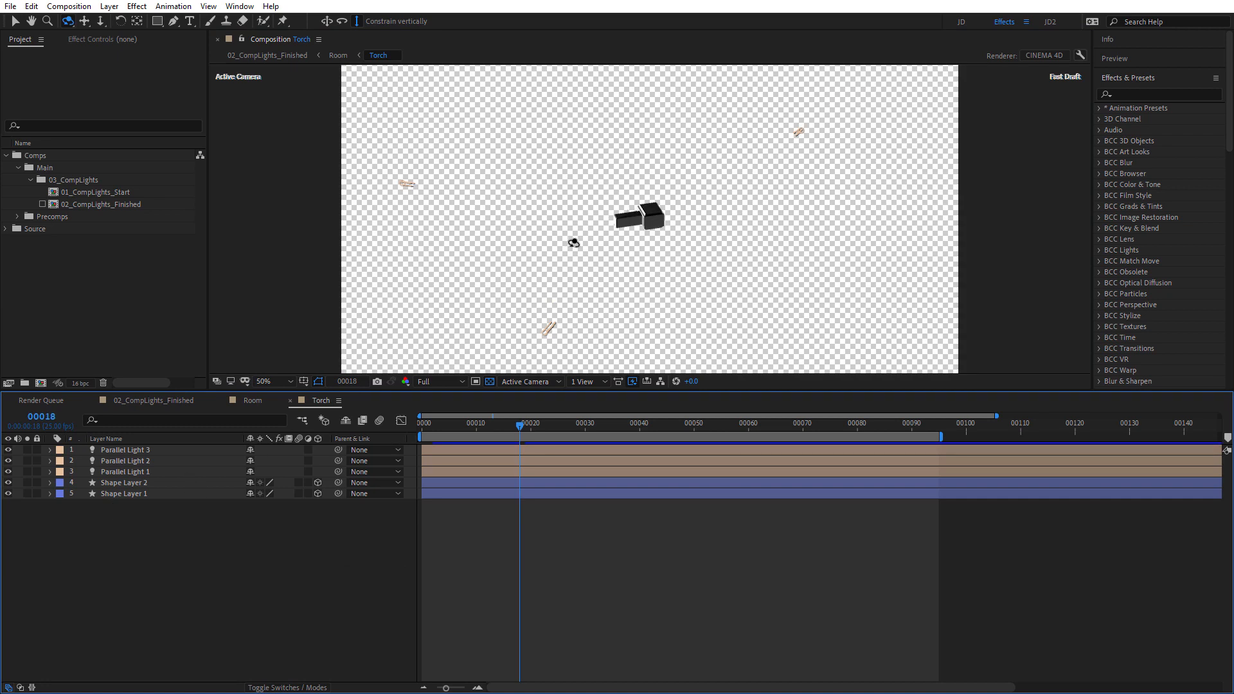
{"action": "left_click", "coordinate": [489, 382]}
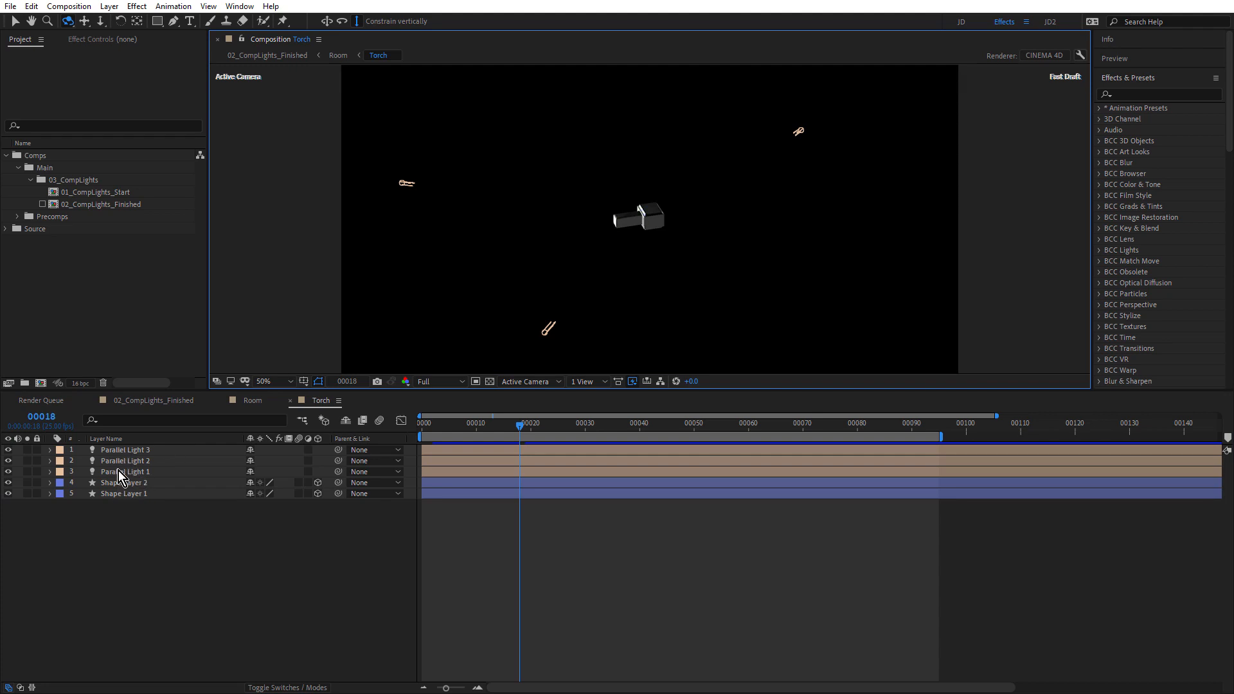
Examine the torch up close without and with its three parallel lights, leaving the lights on
{"action": "scroll", "coordinate": [648, 219], "scroll_direction": "up", "scroll_amount": 2}
{"action": "scroll", "coordinate": [650, 217], "scroll_direction": "up", "scroll_amount": 2}
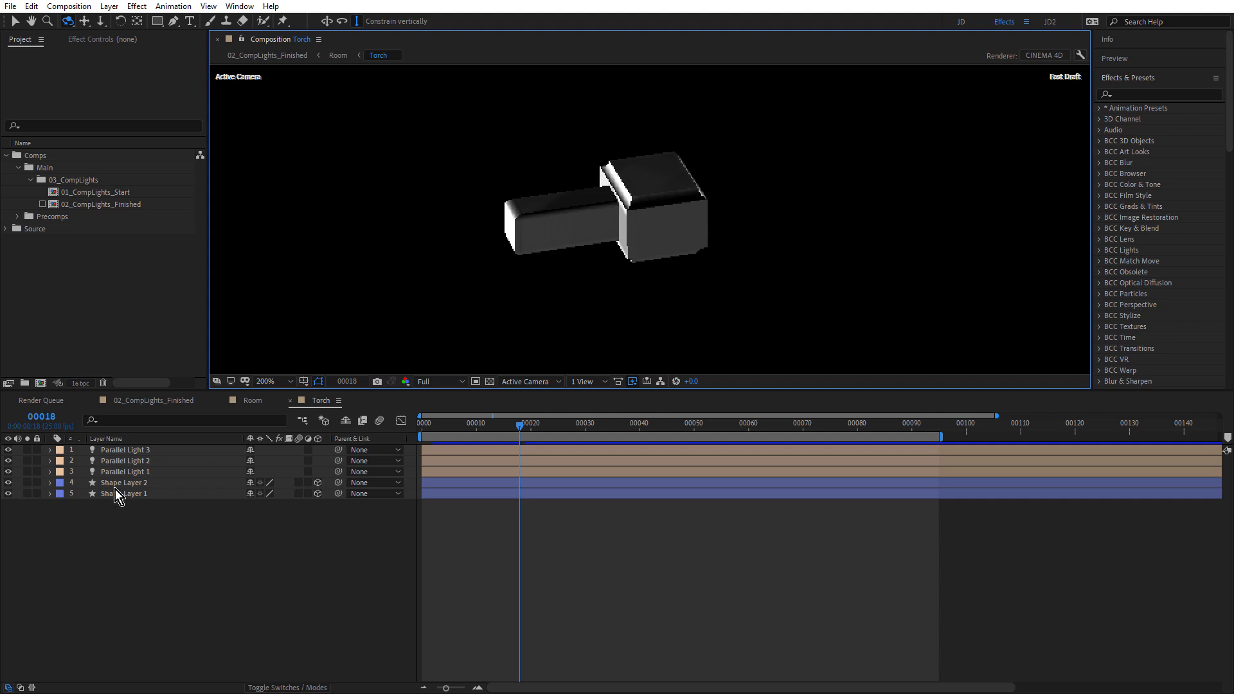
{"action": "left_click_drag", "start_coordinate": [7, 450], "coordinate": [9, 474]}
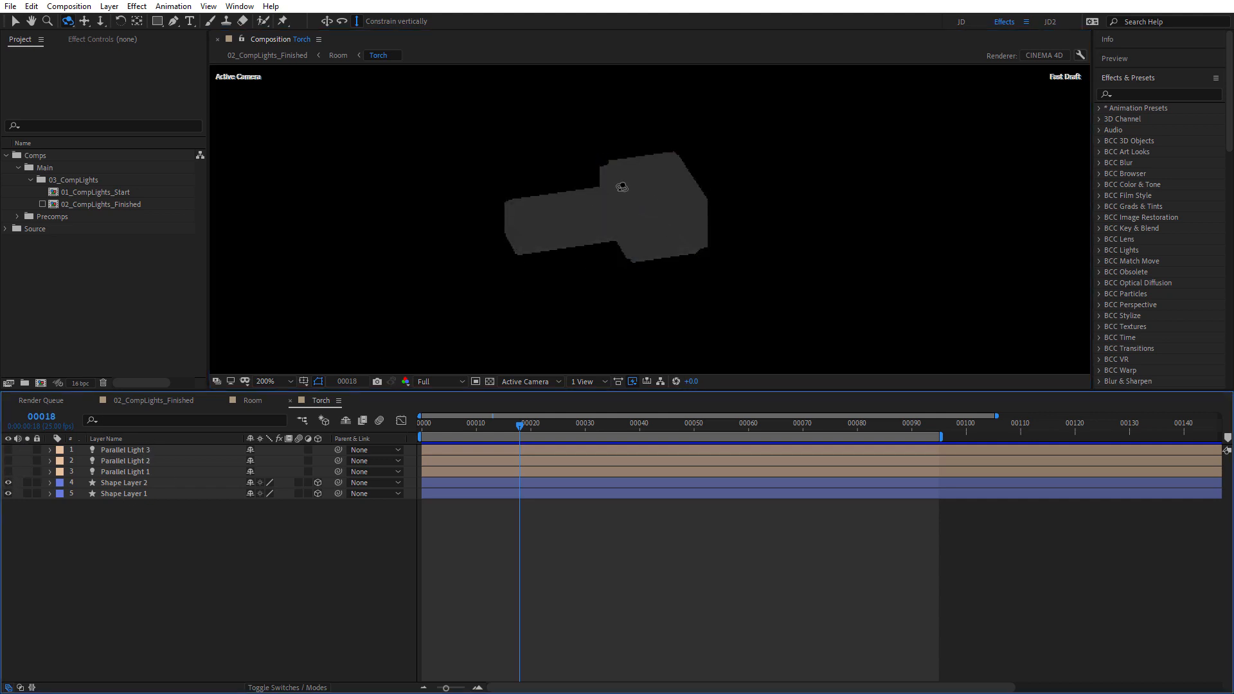
{"action": "left_click_drag", "start_coordinate": [8, 450], "coordinate": [9, 472]}
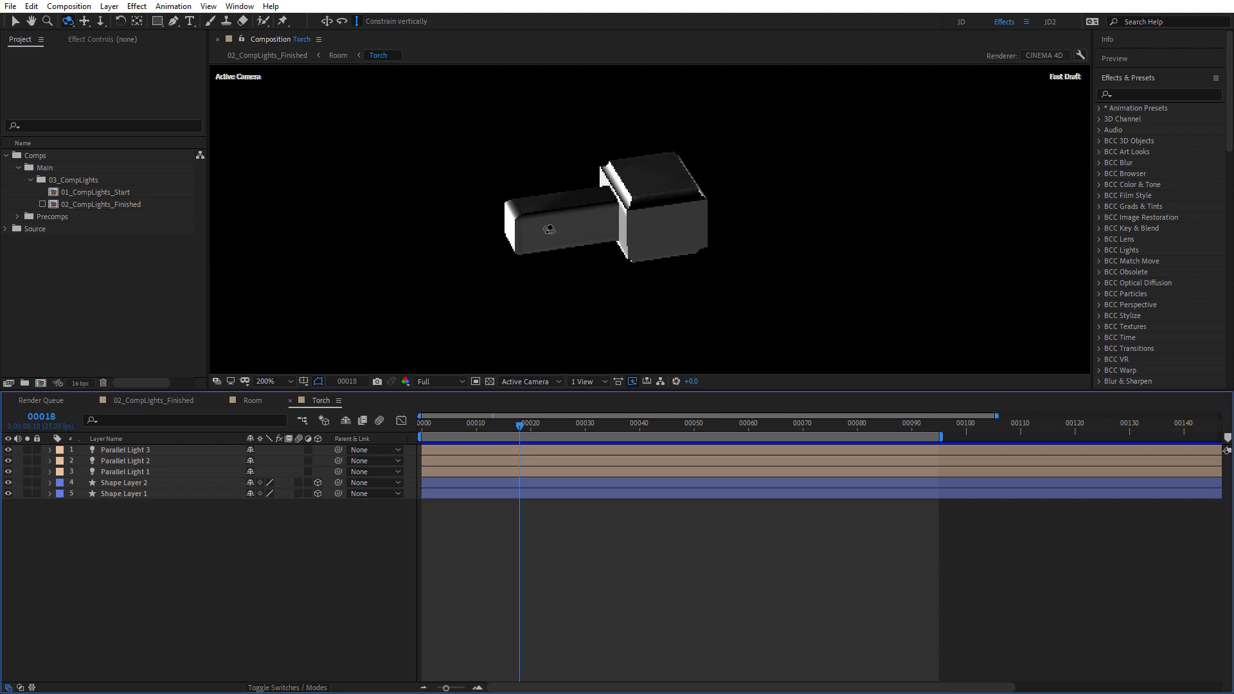
Reveal Shape Layer 2's modified properties and examine its contents, transform and geometry options together with the torch handle
{"action": "left_click", "coordinate": [110, 488]}
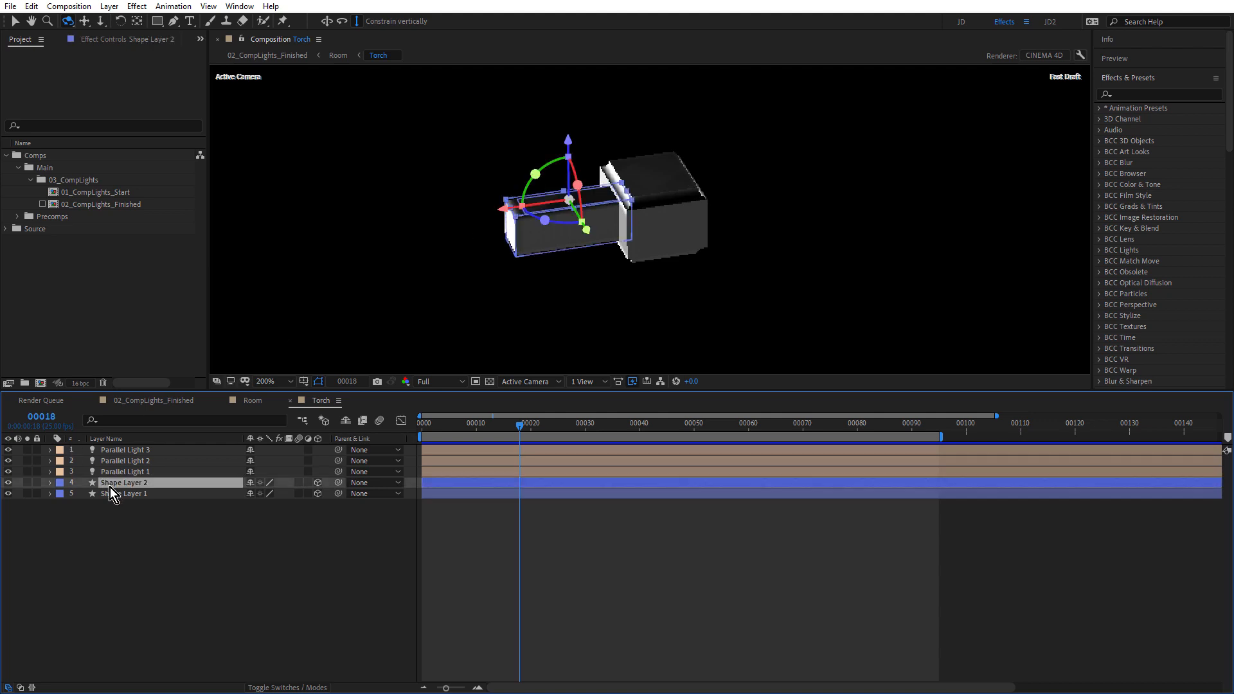
{"action": "key", "text": "u"}
{"action": "key", "text": "u"}
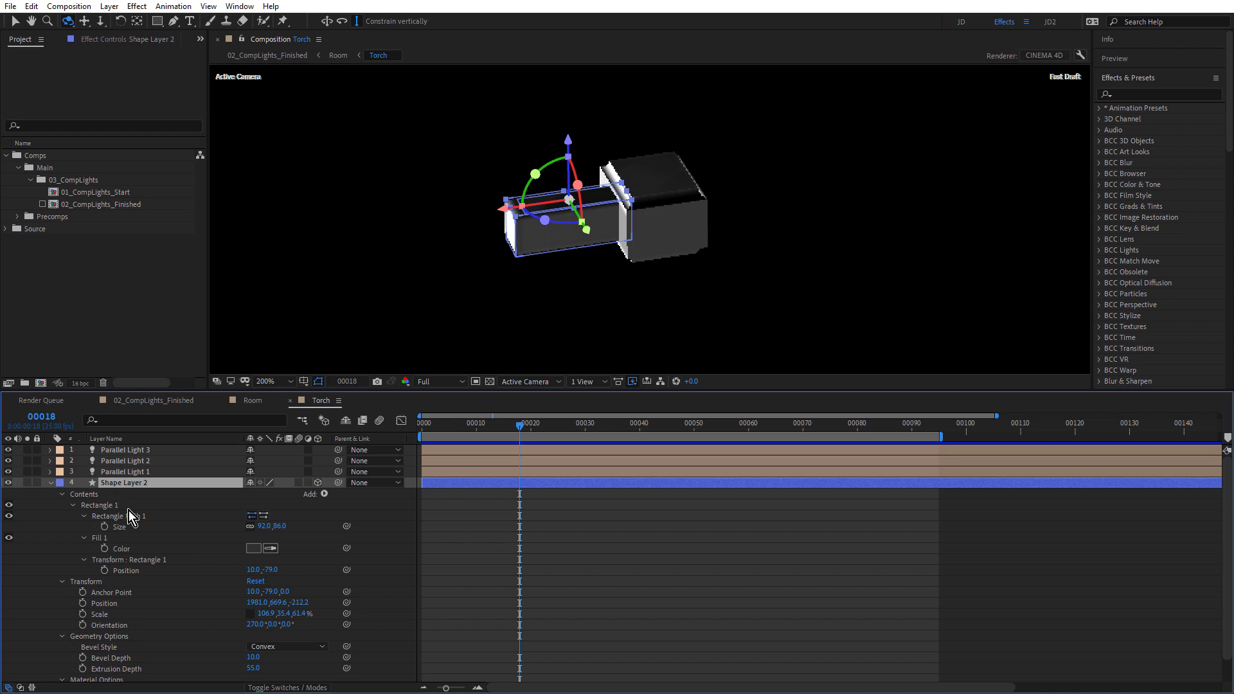
{"action": "scroll", "coordinate": [186, 512], "scroll_direction": "down", "scroll_amount": 2}
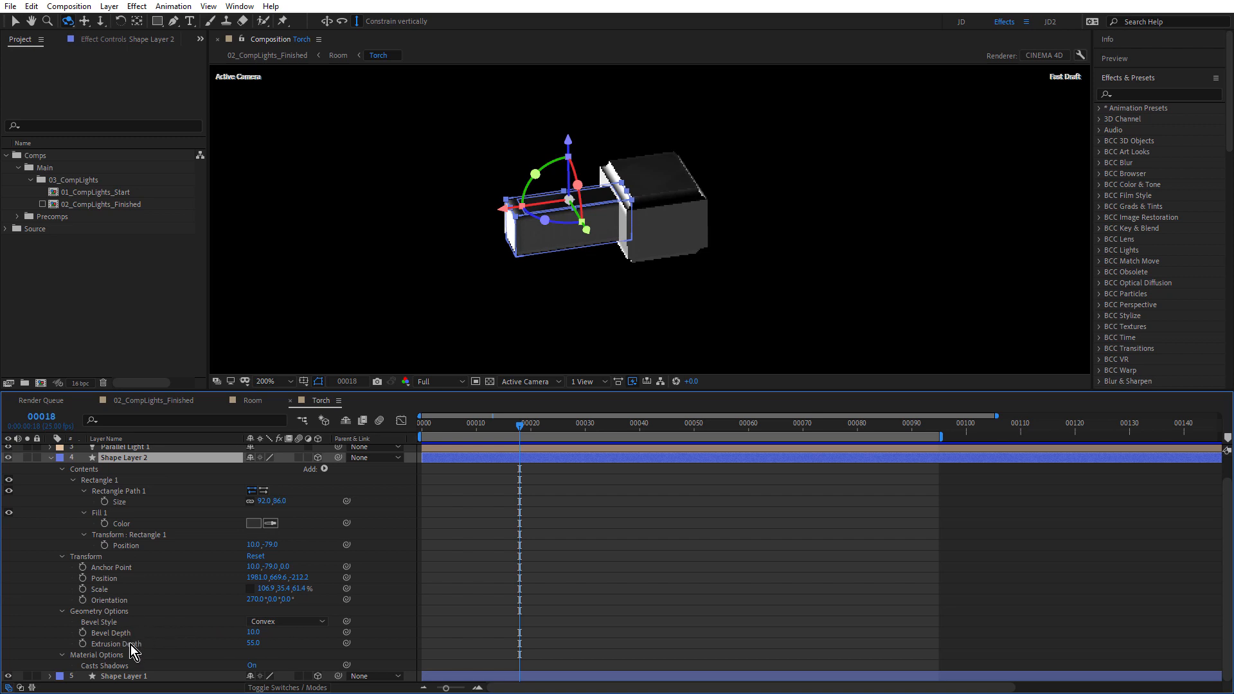
{"action": "scroll", "coordinate": [512, 235], "scroll_direction": "up", "scroll_amount": 2}
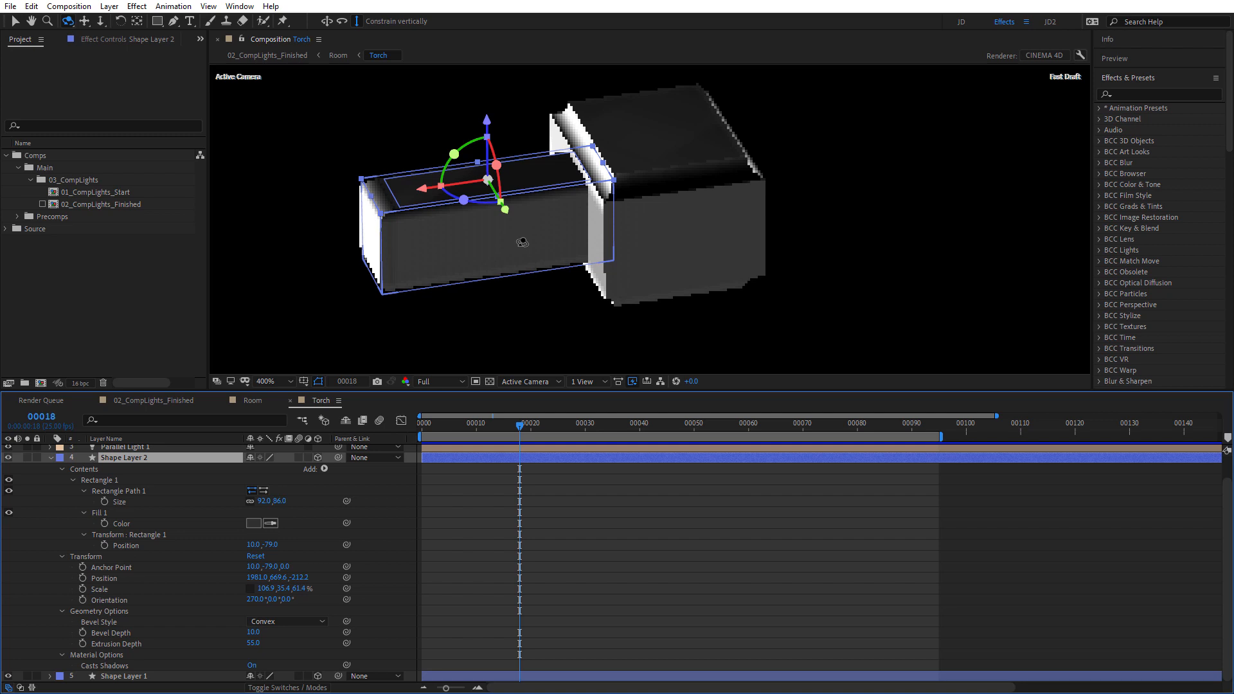
Collapse Shape Layer 2, review Shape Layer 1's modified properties, collapse it too and clear the selection
{"action": "left_click", "coordinate": [54, 462]}
{"action": "left_click", "coordinate": [119, 495]}
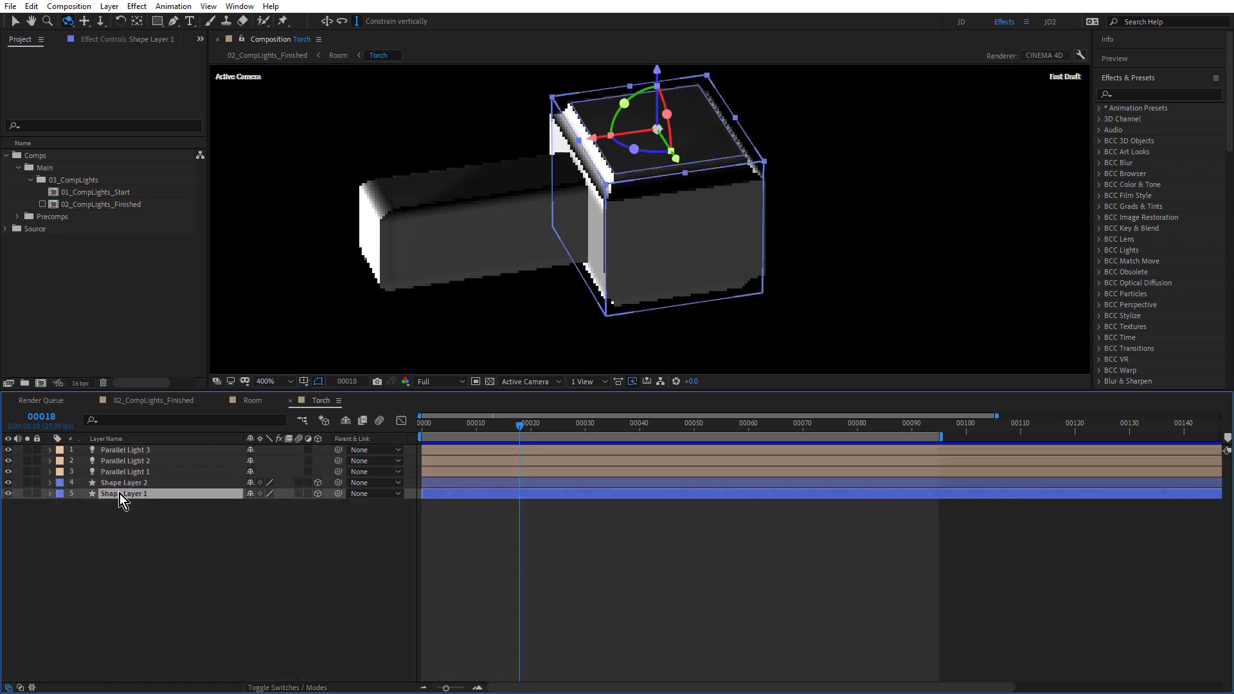
{"action": "key", "text": "u"}
{"action": "key", "text": "u"}
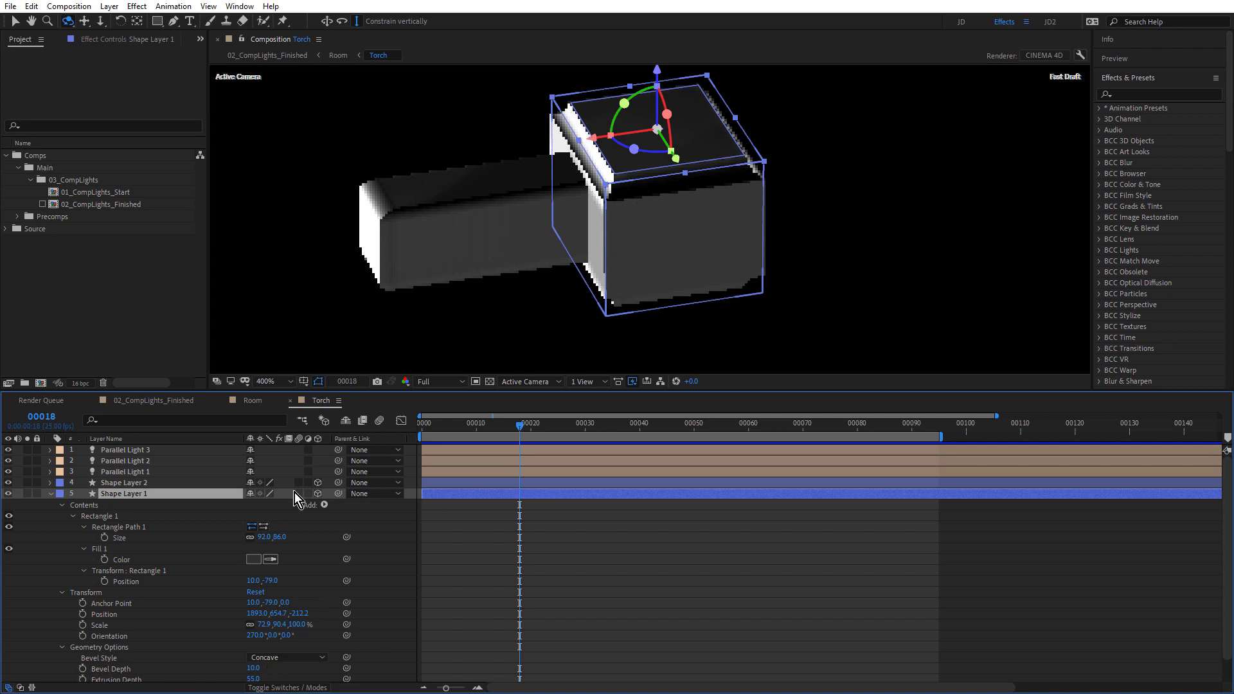
{"action": "left_click", "coordinate": [50, 494]}
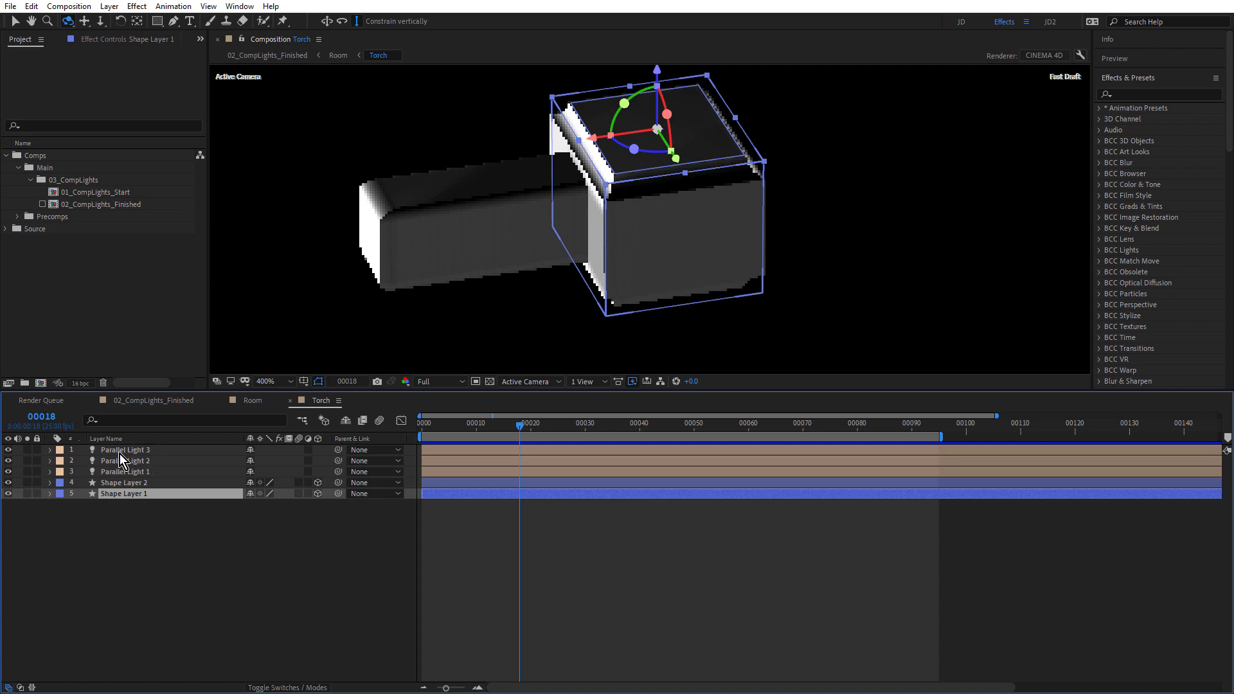
{"action": "scroll", "coordinate": [670, 255], "scroll_direction": "down", "scroll_amount": 1}
{"action": "left_click", "coordinate": [579, 553]}
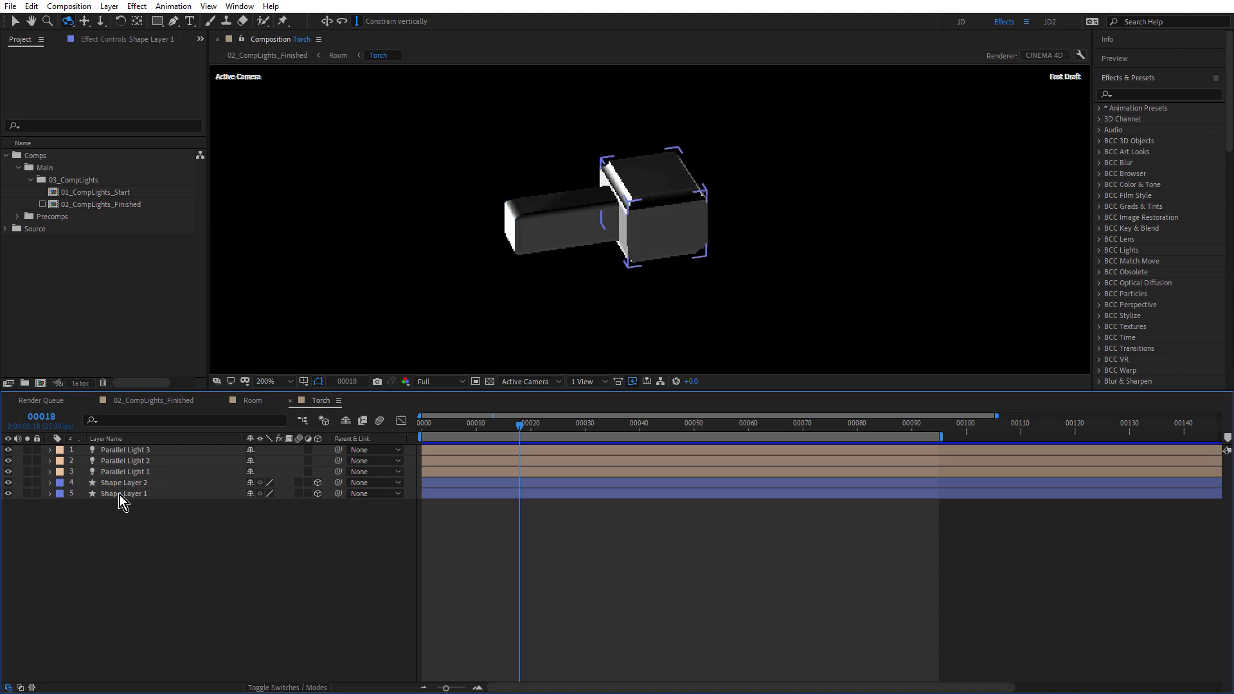
Return to the Room composition and solo all six Torch layers along with the pedestal and room surfaces
{"action": "left_click", "coordinate": [253, 401]}
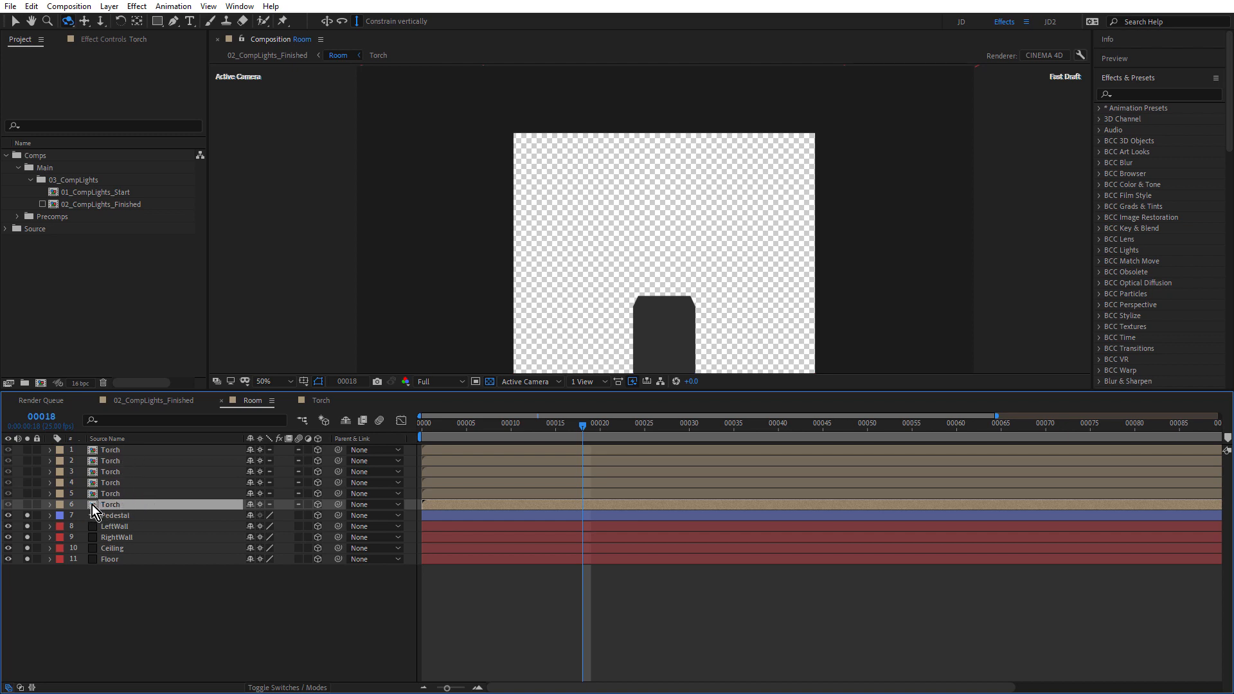
{"action": "left_click", "coordinate": [261, 504]}
{"action": "left_click", "coordinate": [262, 506]}
{"action": "left_click", "coordinate": [27, 513]}
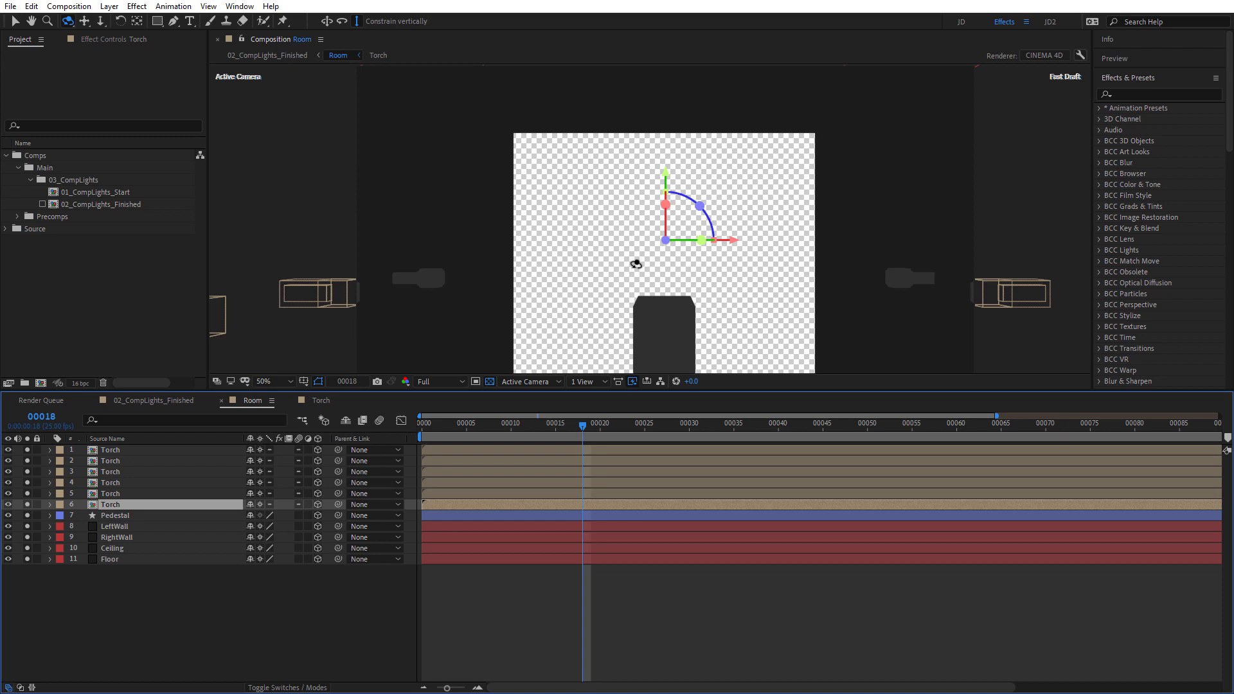
Switch the Room composition to two views and examine the torch placement along the walls from the top
{"action": "scroll", "coordinate": [634, 265], "scroll_direction": "down", "scroll_amount": 2}
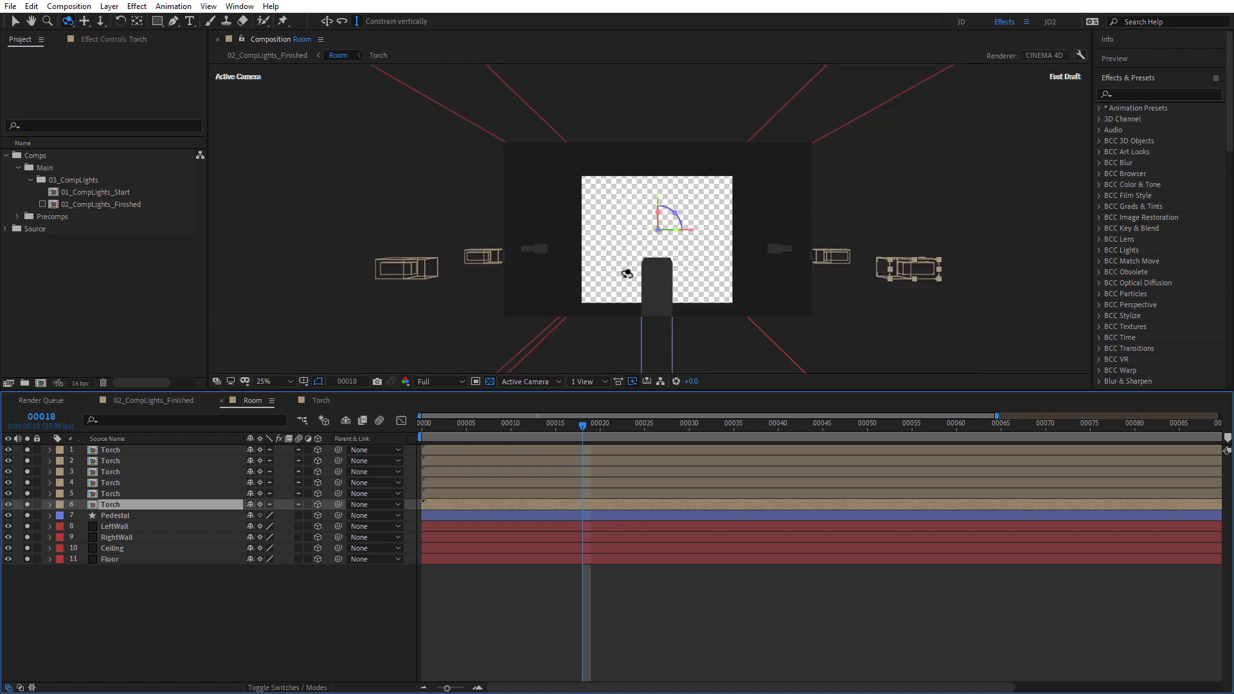
{"action": "left_click", "coordinate": [586, 383]}
{"action": "left_click", "coordinate": [590, 410]}
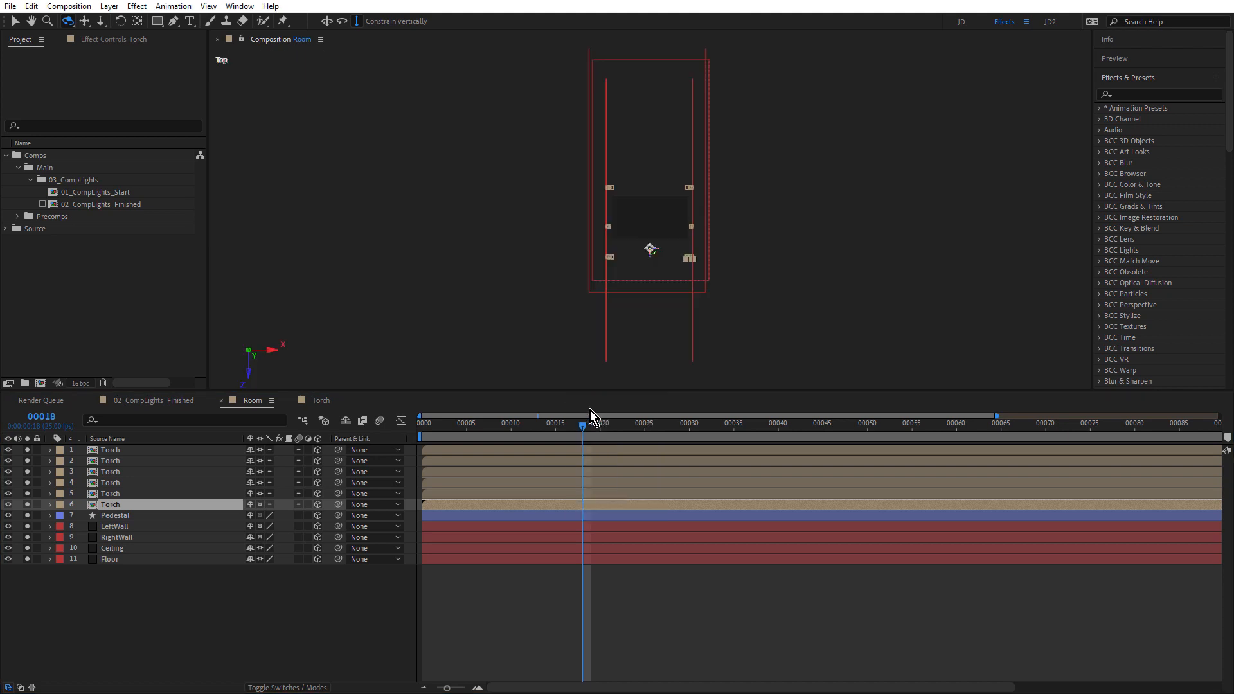
{"action": "scroll", "coordinate": [435, 252], "scroll_direction": "up", "scroll_amount": 3}
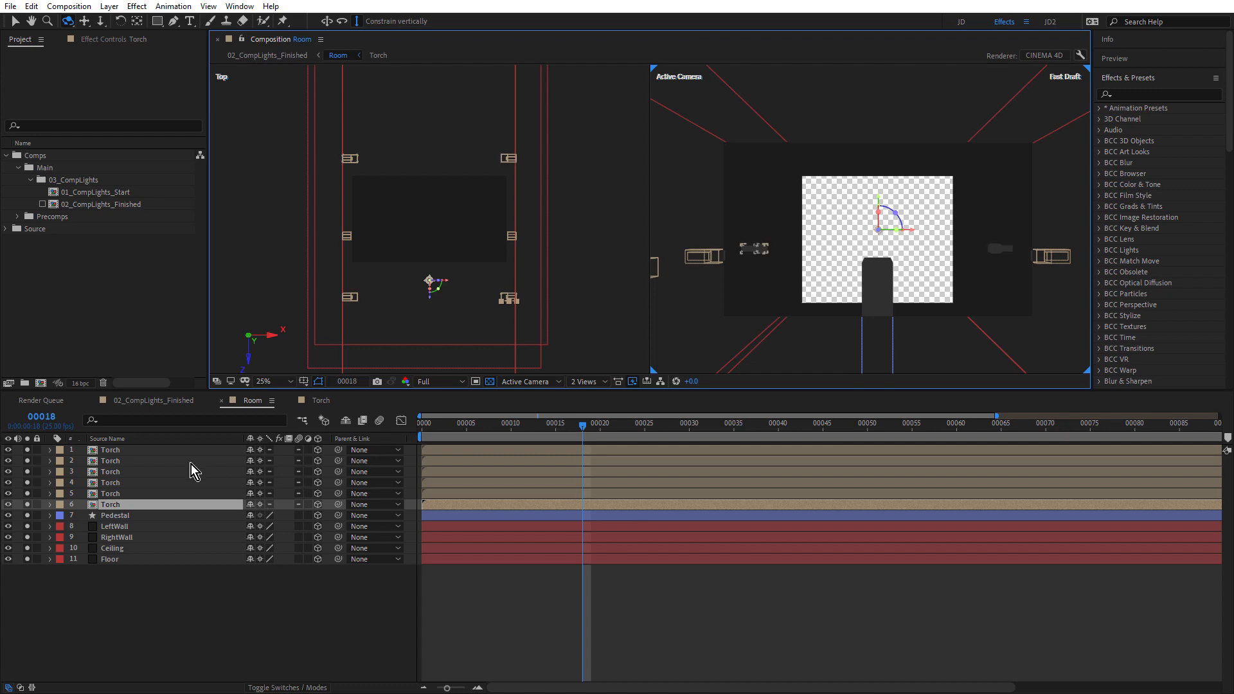
Hide the three parallel lights in the Torch precomp and return to 02_CompLights_Finished
{"action": "left_click", "coordinate": [163, 402]}
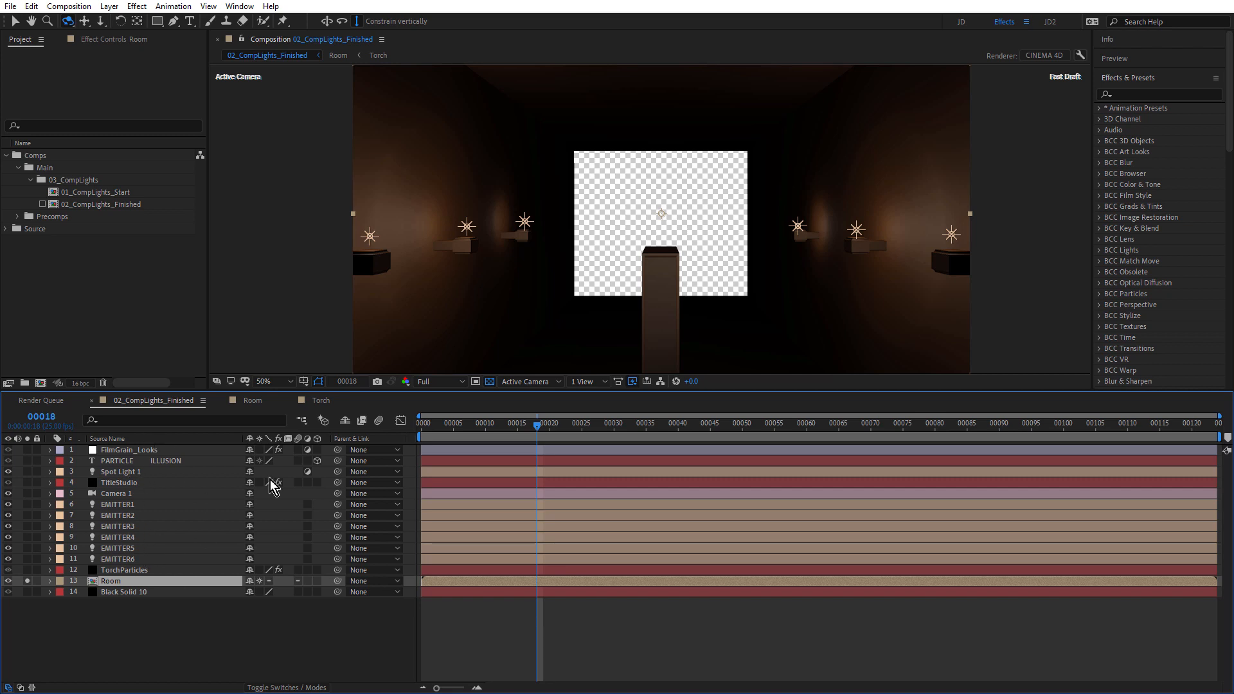
{"action": "left_click", "coordinate": [322, 401]}
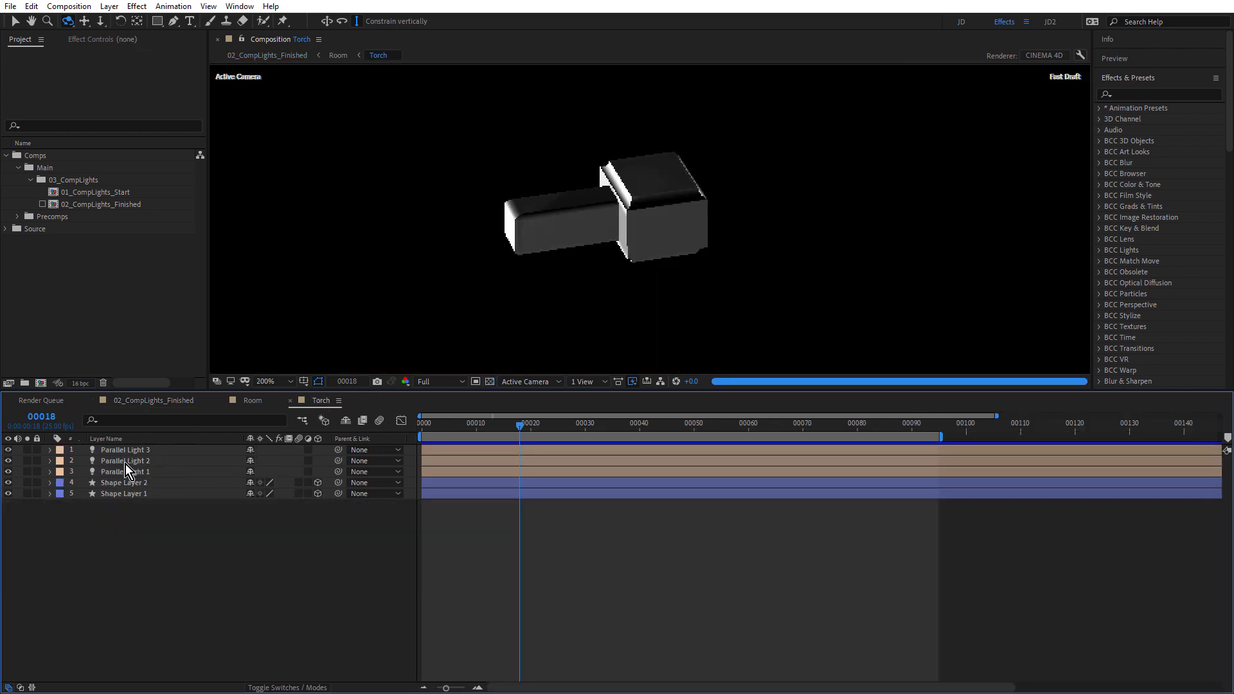
{"action": "left_click_drag", "start_coordinate": [8, 450], "coordinate": [7, 472]}
{"action": "left_click", "coordinate": [171, 402]}
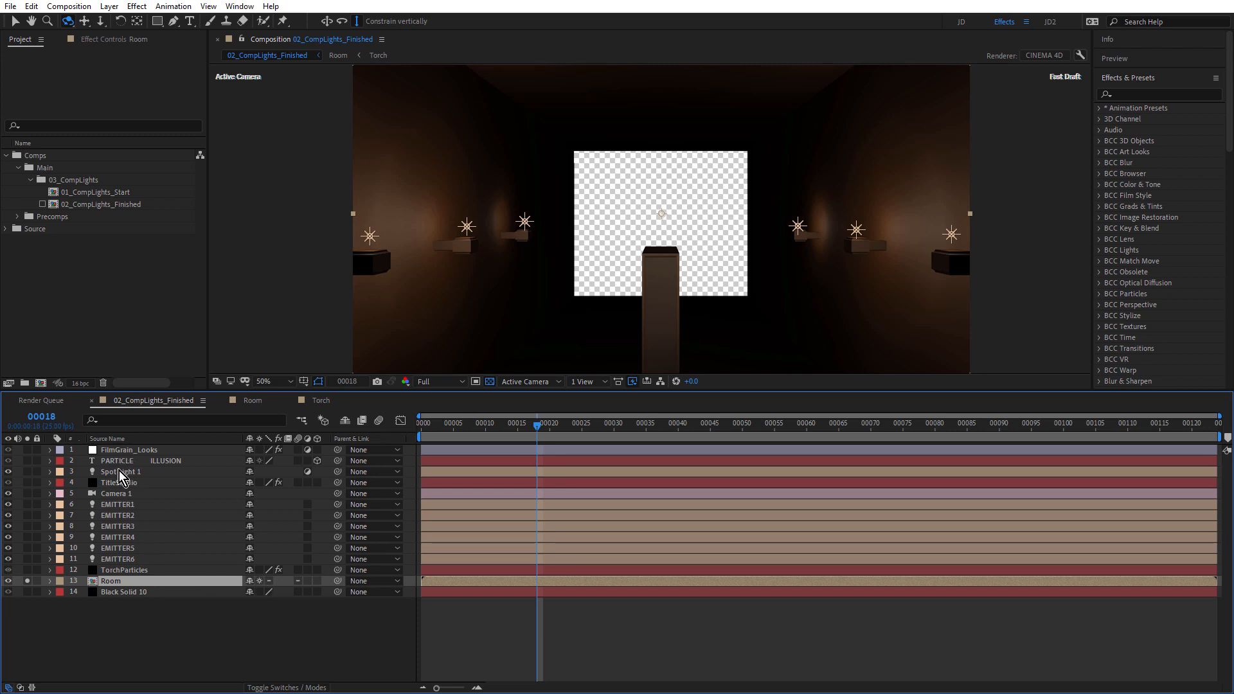
Select Spot Light 1 and show its placement relative to the emitters in a two-view layout with a wider top view
{"action": "left_click", "coordinate": [121, 473]}
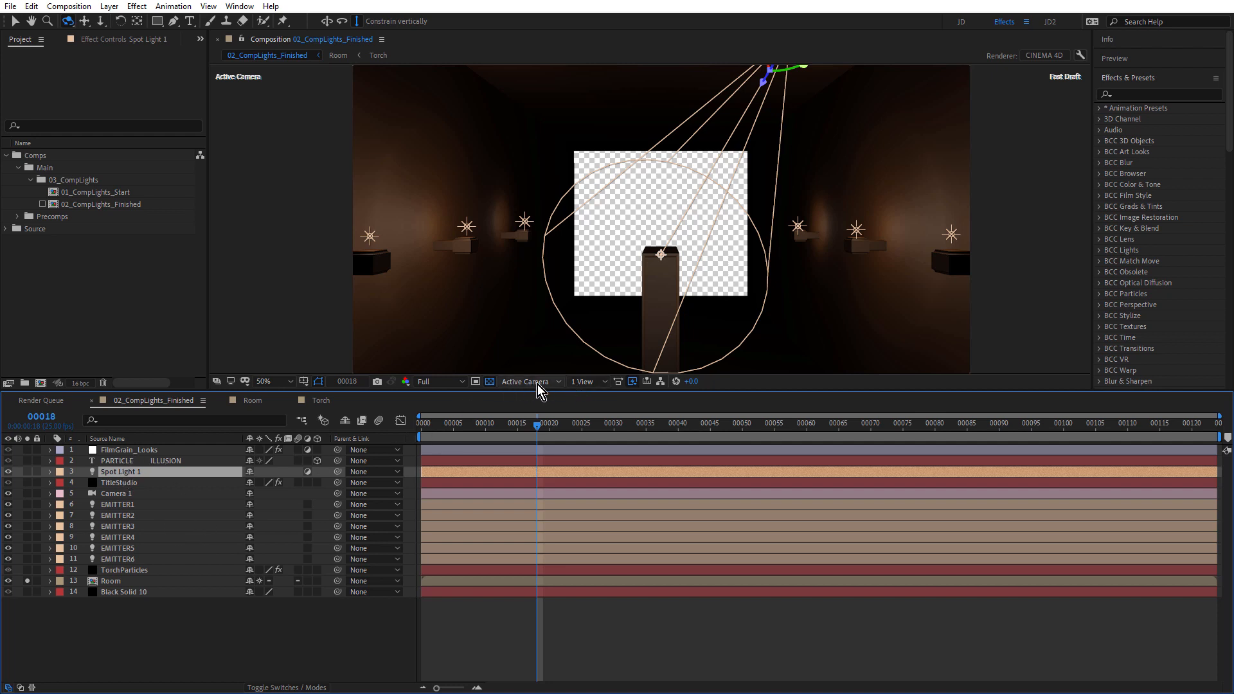
{"action": "left_click", "coordinate": [585, 382]}
{"action": "left_click", "coordinate": [598, 410]}
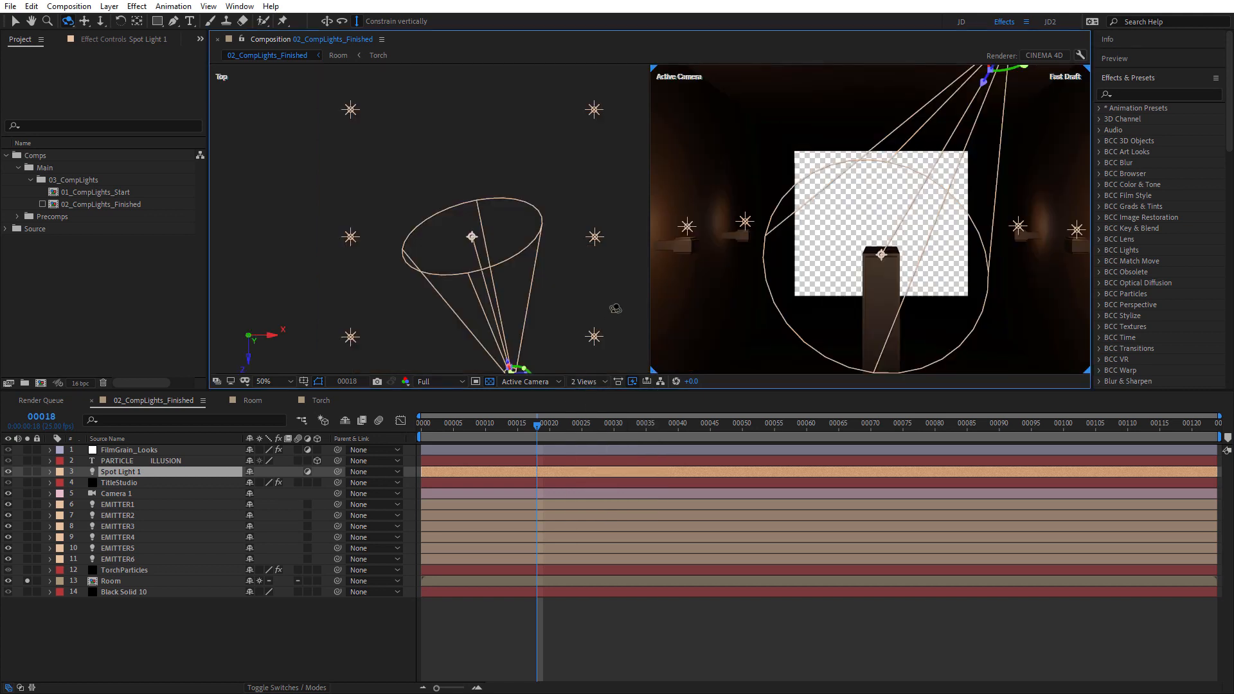
{"action": "scroll", "coordinate": [576, 245], "scroll_direction": "down", "scroll_amount": 2}
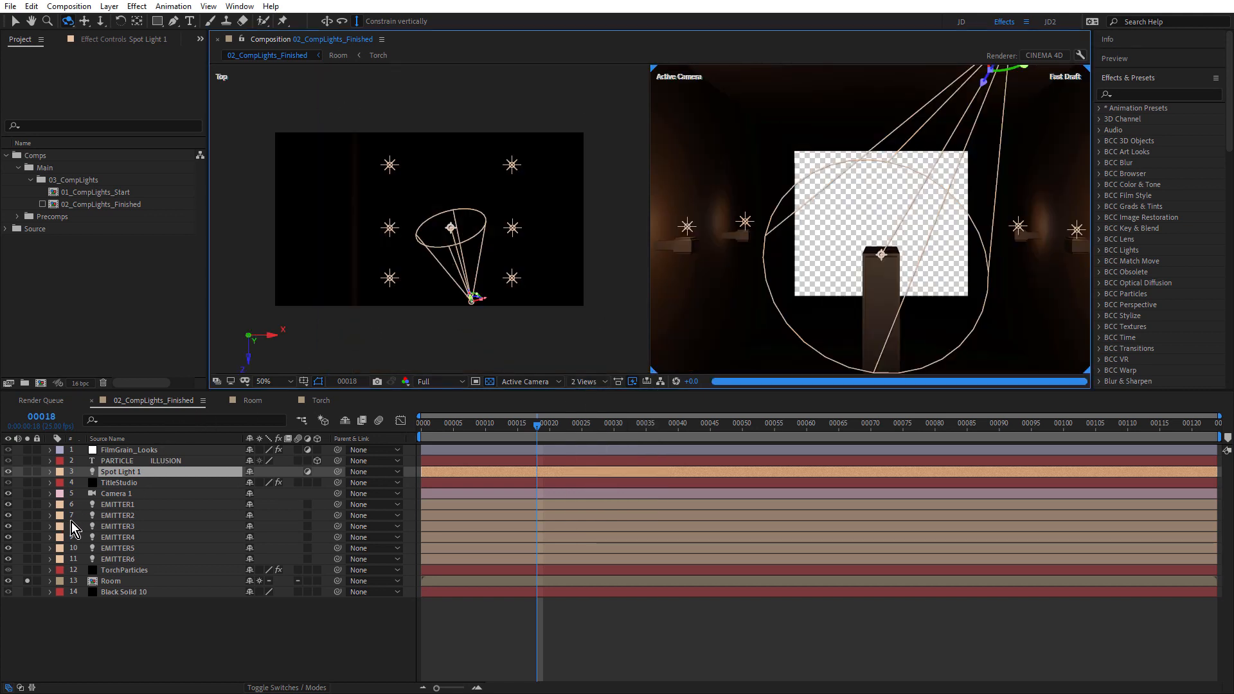
Hide the lights EMITTER1 through EMITTER6 and Spot Light 1
{"action": "left_click_drag", "start_coordinate": [8, 505], "coordinate": [9, 560]}
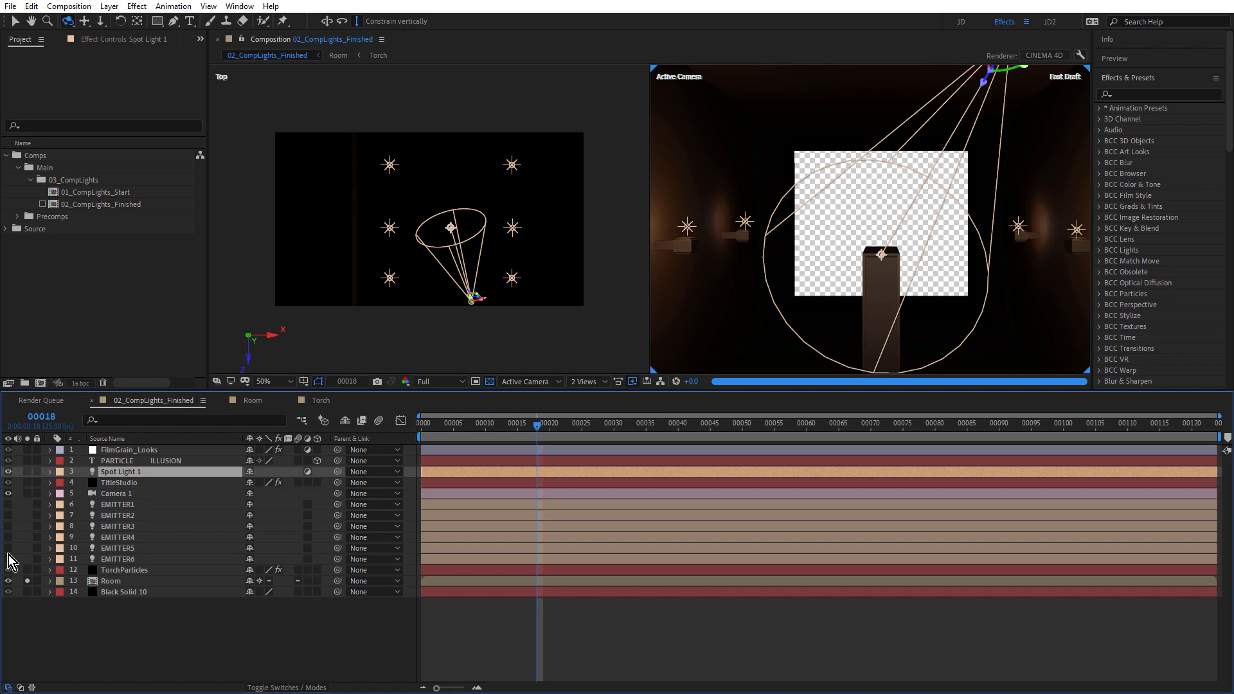
{"action": "left_click", "coordinate": [7, 472]}
Unsolo the Ceiling layer in the Room precomp and inspect the torches and pedestal from the top in 02_CompLights_Finished
{"action": "left_click", "coordinate": [110, 581]}
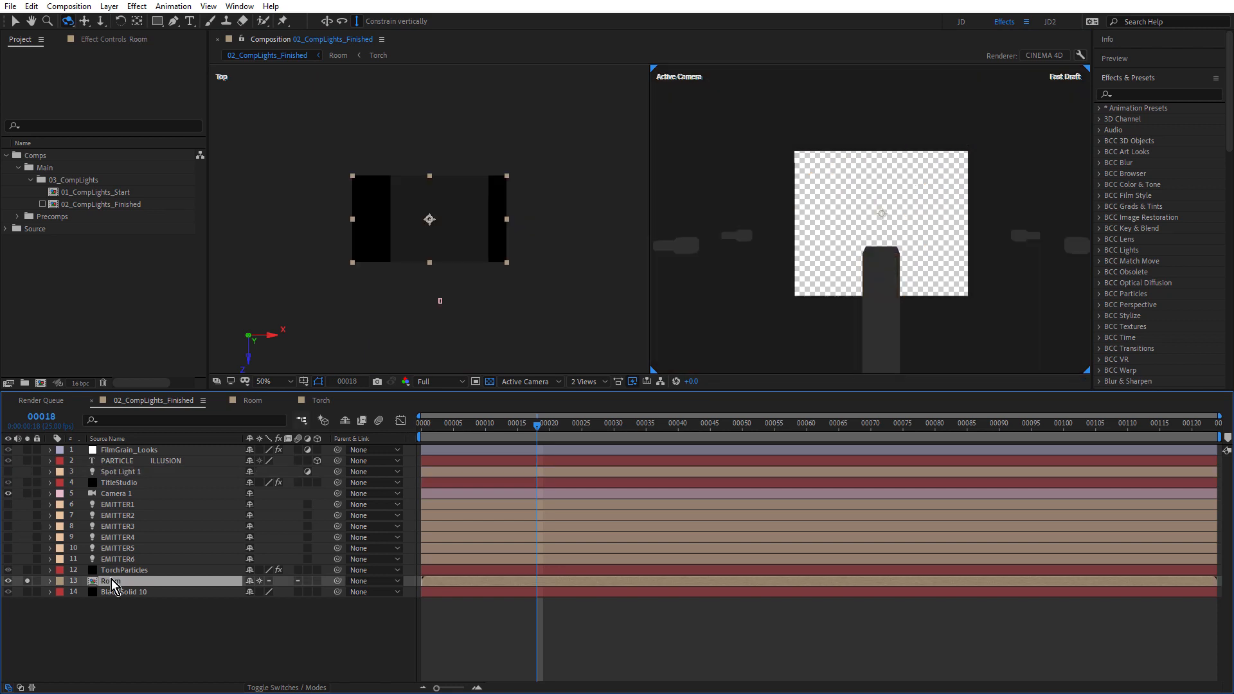
{"action": "double_click", "coordinate": [111, 581]}
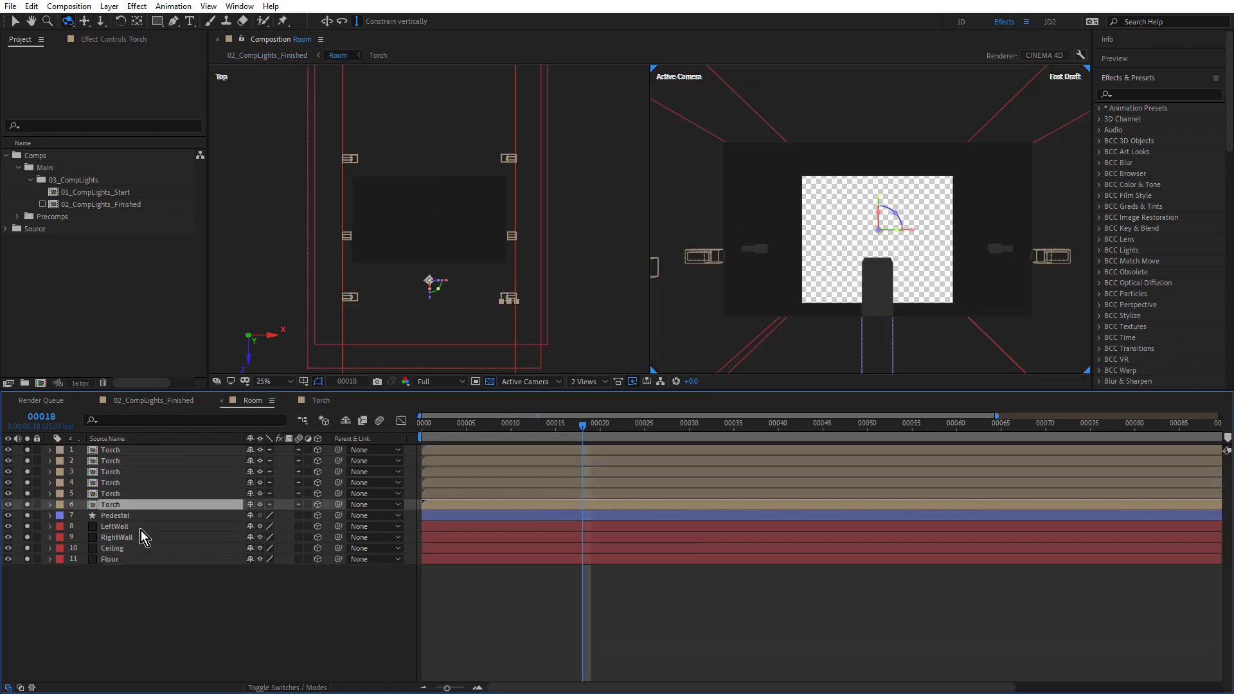
{"action": "left_click", "coordinate": [28, 548]}
{"action": "left_click", "coordinate": [154, 405]}
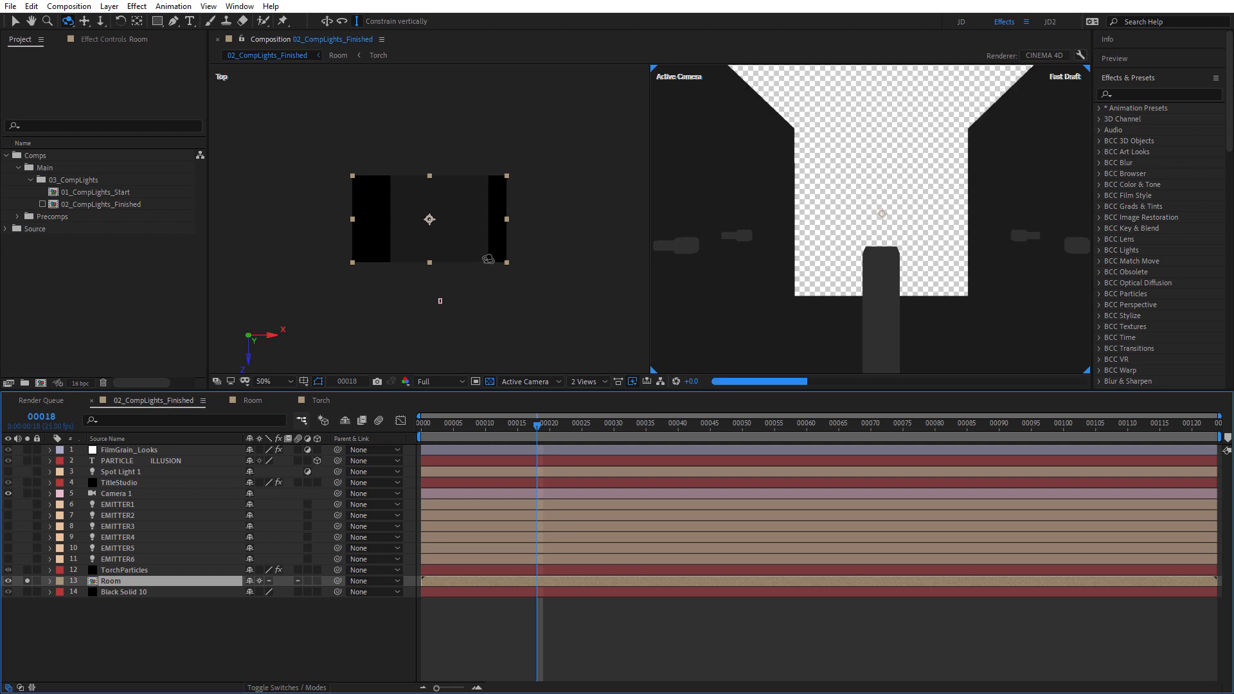
{"action": "scroll", "coordinate": [454, 231], "scroll_direction": "up", "scroll_amount": 5}
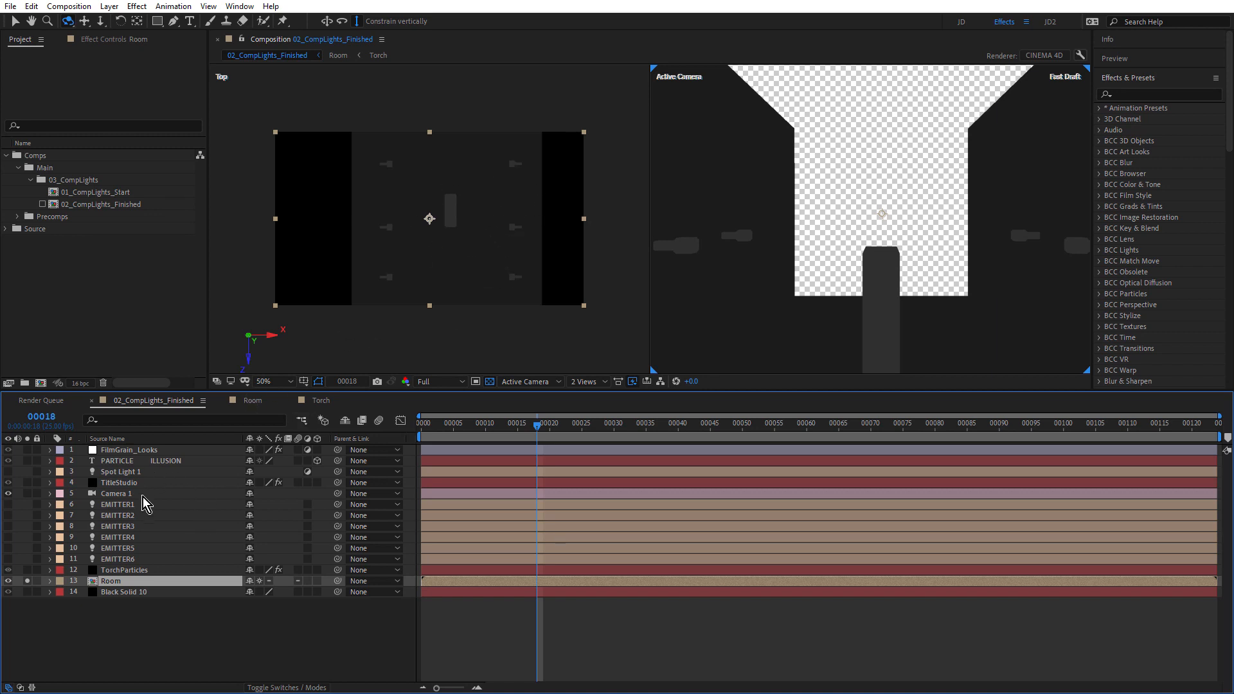
Select the lights EMITTER1 through EMITTER6, make them visible again and solo them
{"action": "left_click", "coordinate": [119, 506]}
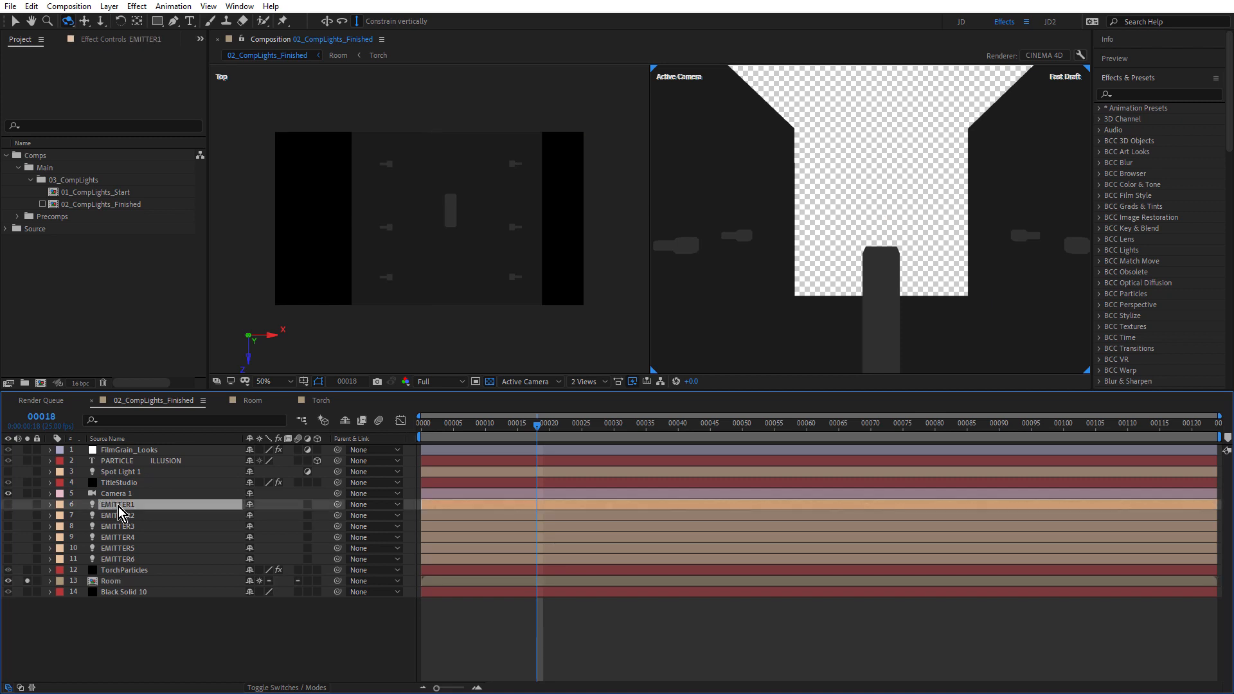
{"action": "left_click", "coordinate": [124, 560], "text": "shift"}
{"action": "mouse_move", "coordinate": [7, 506]}
{"action": "left_mouse_down"}
{"action": "mouse_move", "coordinate": [7, 557]}
{"action": "mouse_move", "coordinate": [30, 506]}
{"action": "left_mouse_up"}
Review the Light Settings of EMITTER1, including its type, color, intensity, falloff and shadows, and close them without changes
{"action": "left_click", "coordinate": [121, 506]}
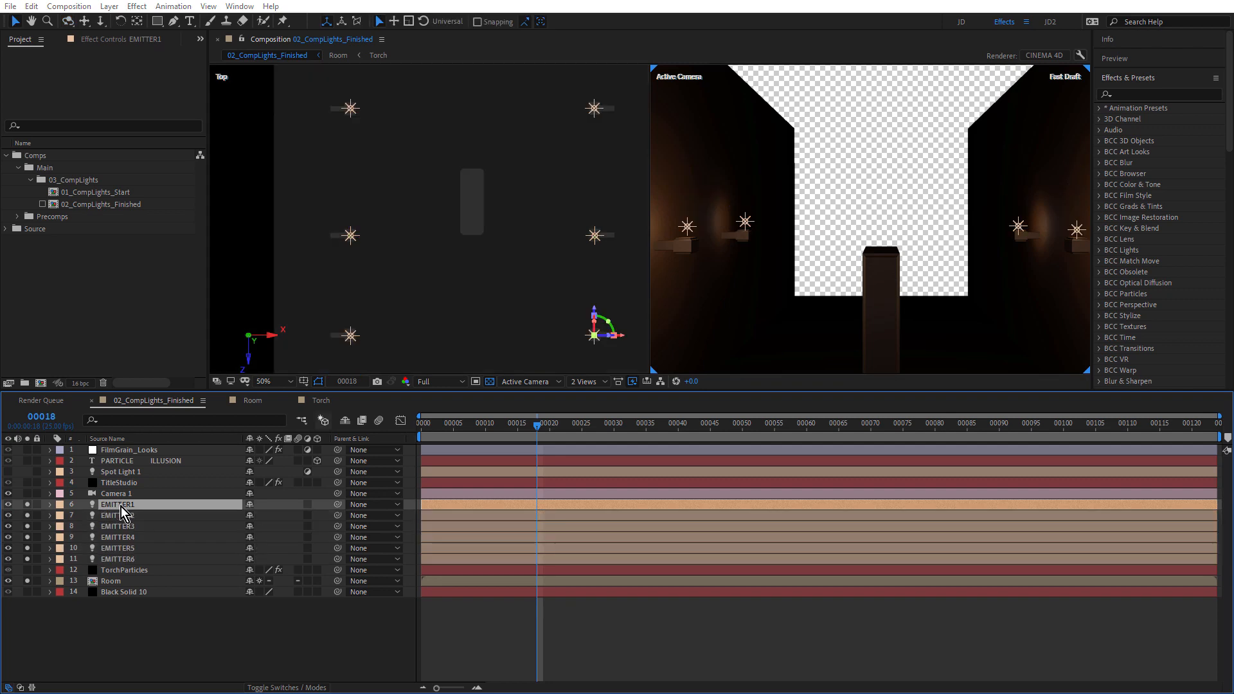
{"action": "double_click", "coordinate": [121, 507]}
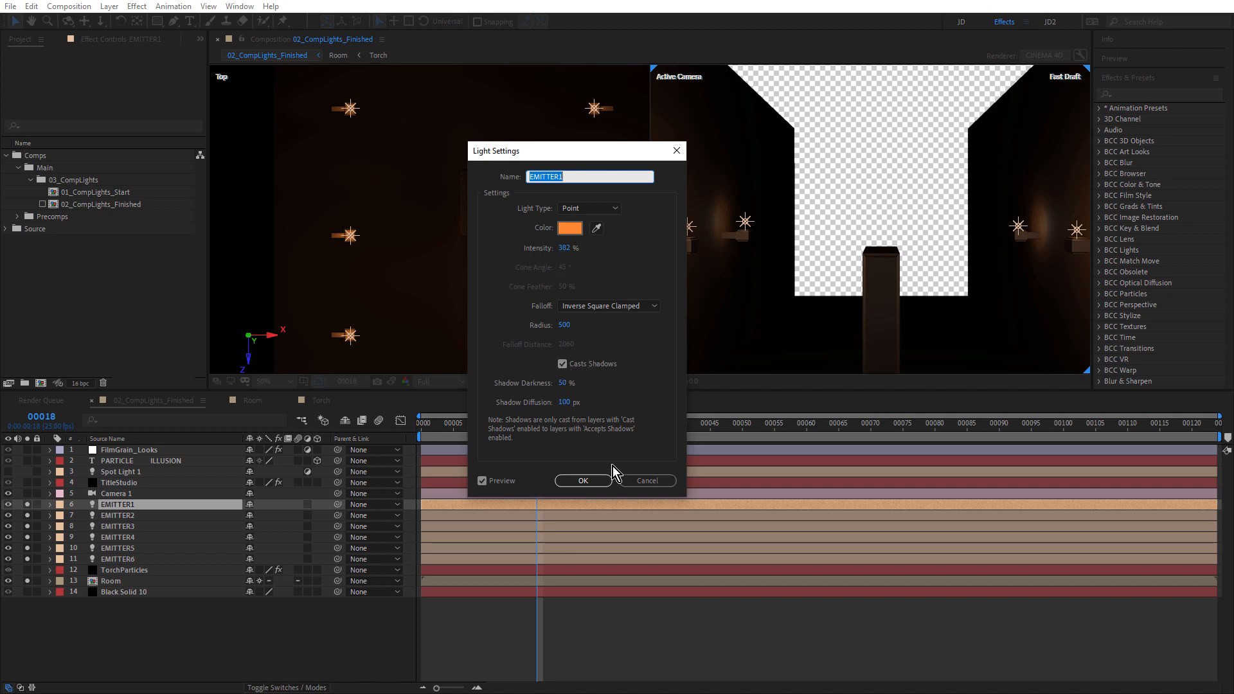
{"action": "left_click", "coordinate": [645, 482]}
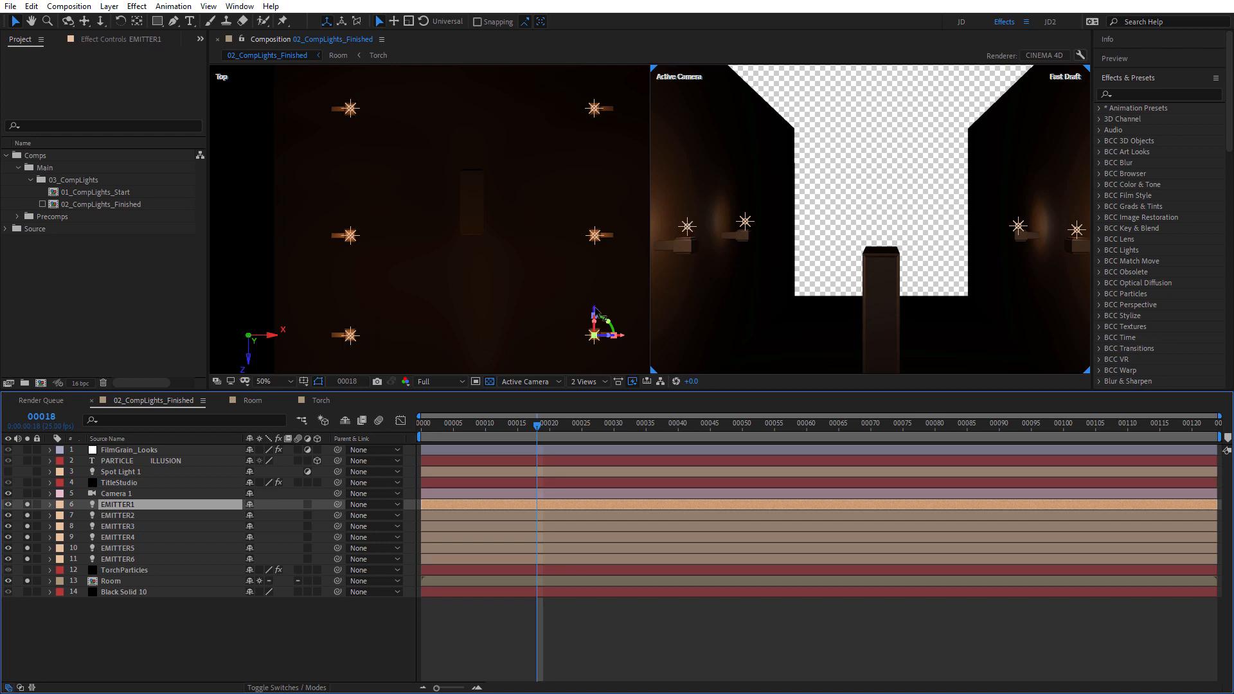
Nudge EMITTER1 along its Z axis in the top view to align it with its torch
{"action": "left_click_drag", "start_coordinate": [594, 308], "coordinate": [598, 308]}
{"action": "left_click_drag", "start_coordinate": [598, 311], "coordinate": [608, 316]}
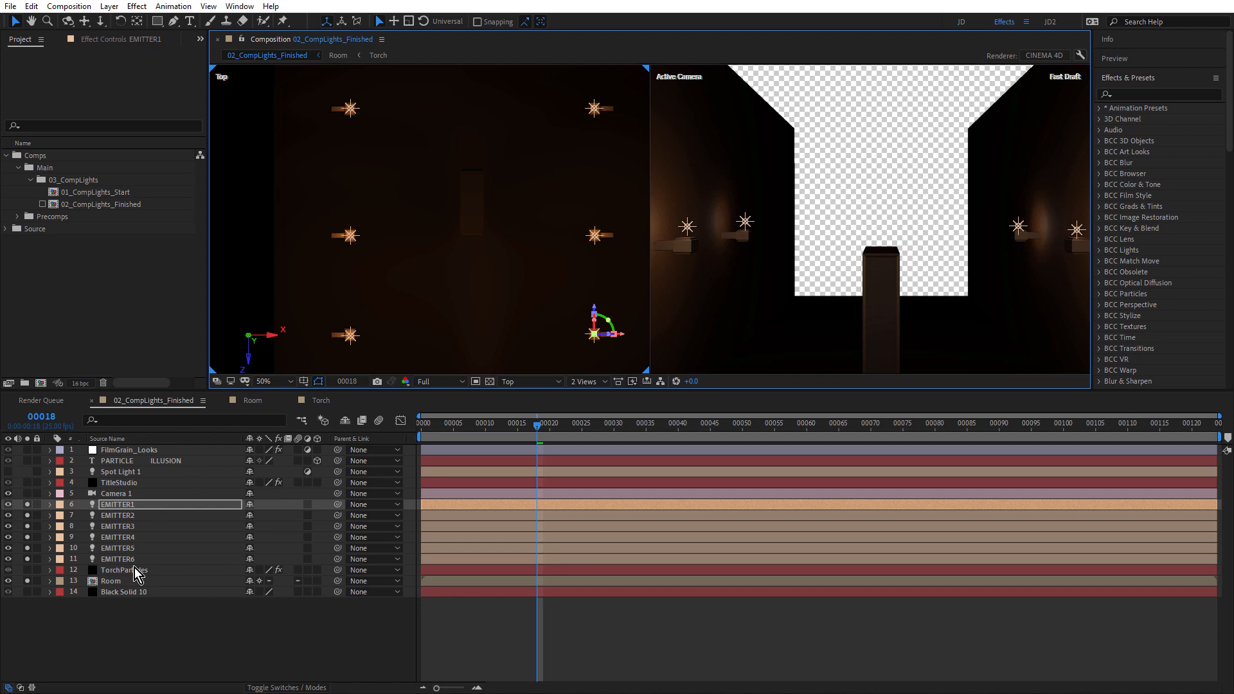
Open the Room precomp and move its two middle torches together along the Z axis in the top view, away from the camera
{"action": "double_click", "coordinate": [112, 582]}
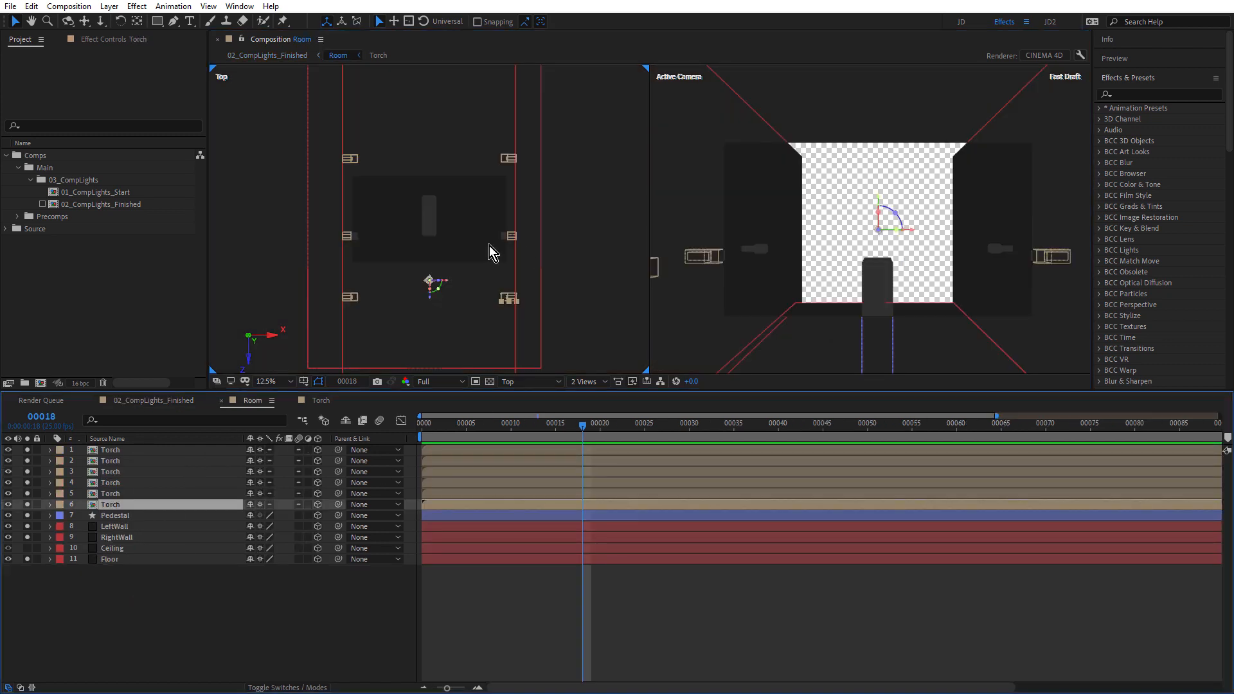
{"action": "left_click", "coordinate": [116, 484]}
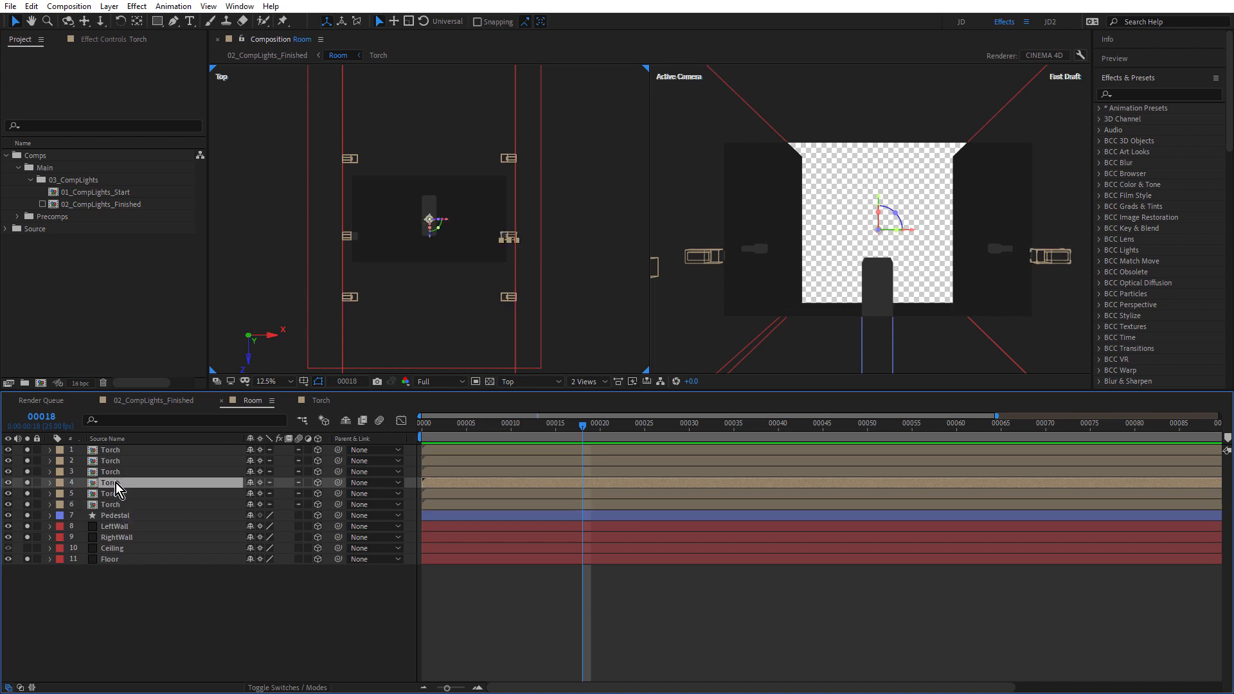
{"action": "key", "text": "period"}
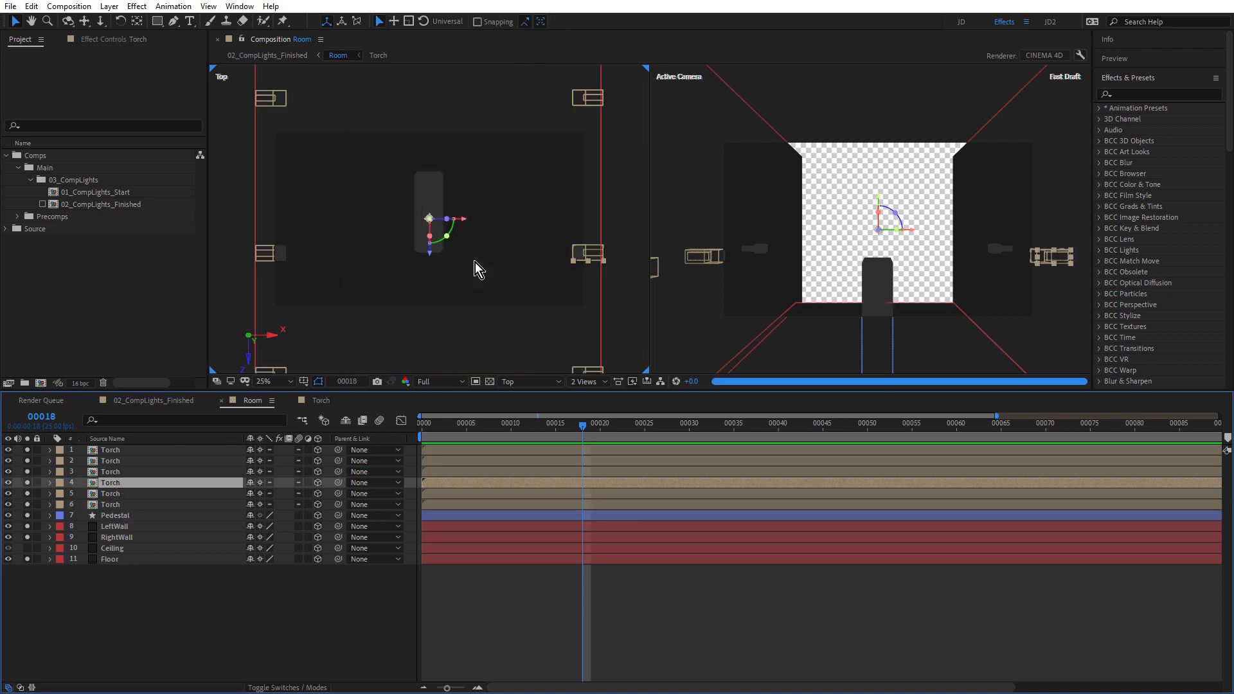
{"action": "key", "text": "comma"}
{"action": "left_click", "coordinate": [113, 451]}
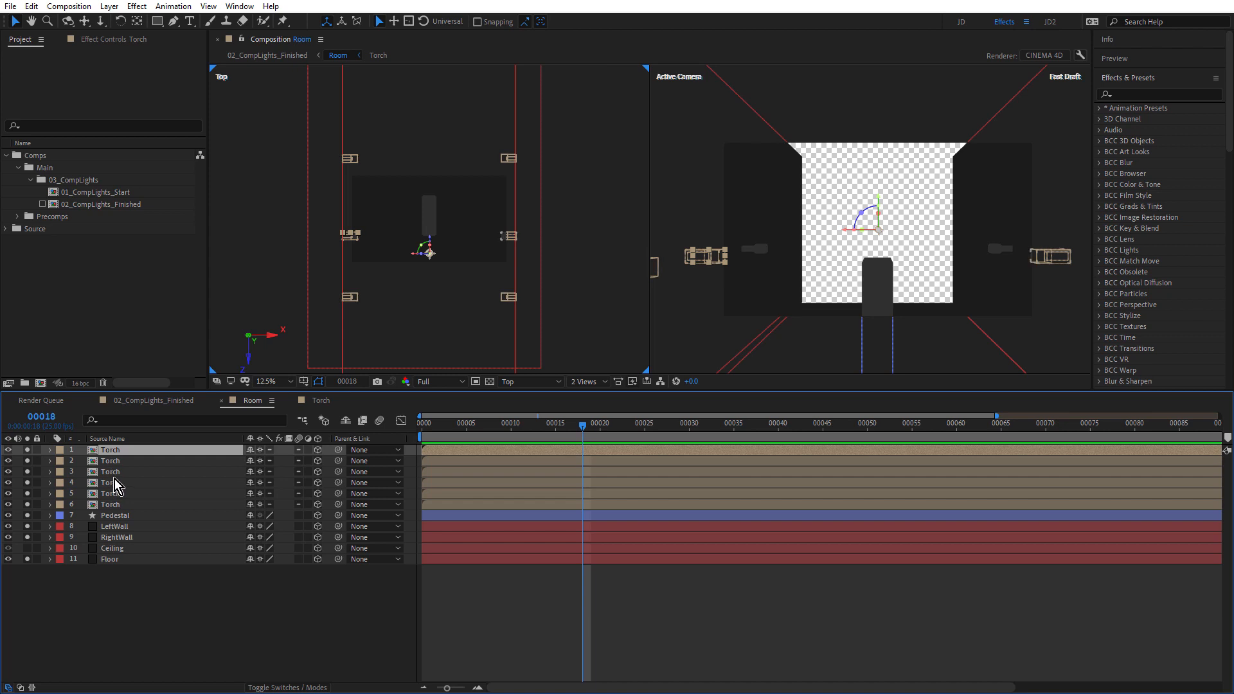
{"action": "left_click", "coordinate": [113, 484], "text": "ctrl"}
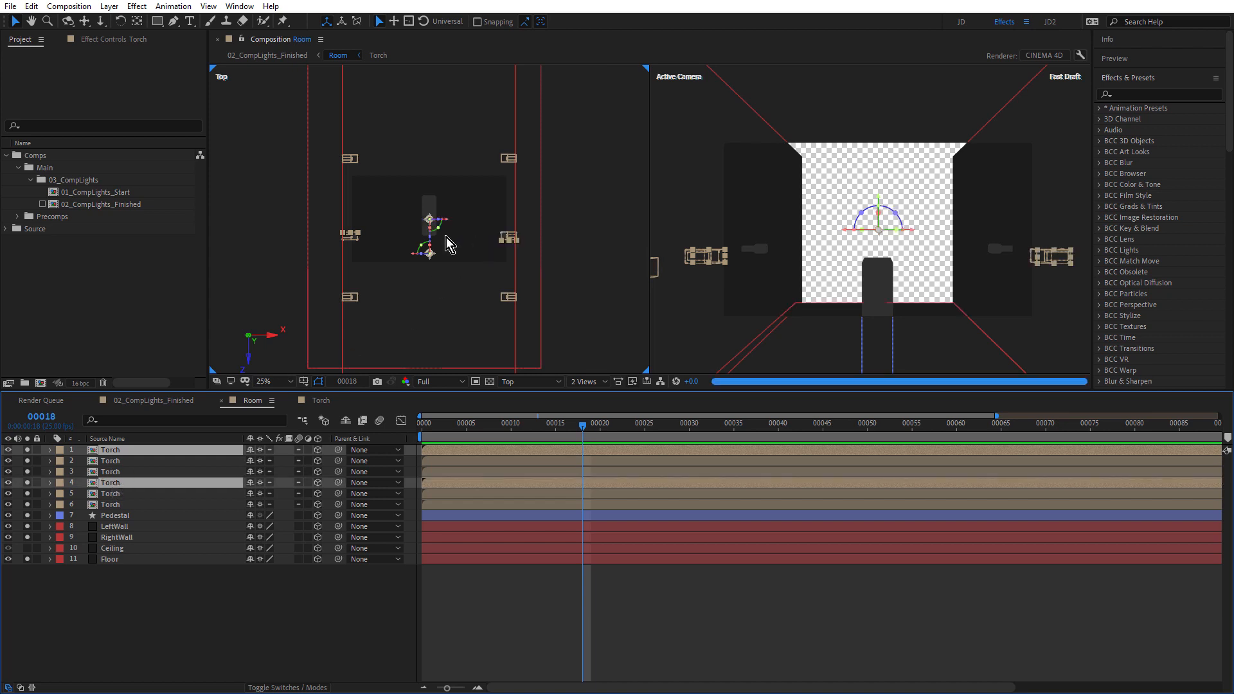
{"action": "key", "text": "period"}
{"action": "left_click_drag", "start_coordinate": [432, 253], "coordinate": [435, 243]}
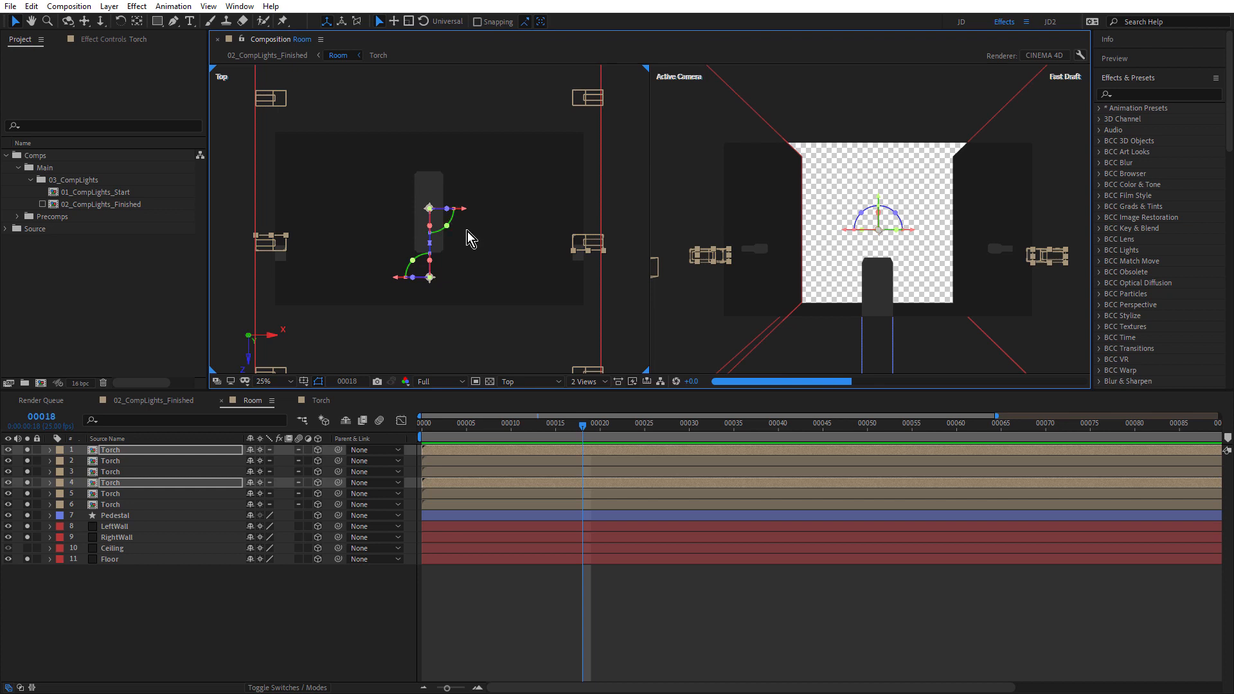
{"action": "key", "text": "comma"}
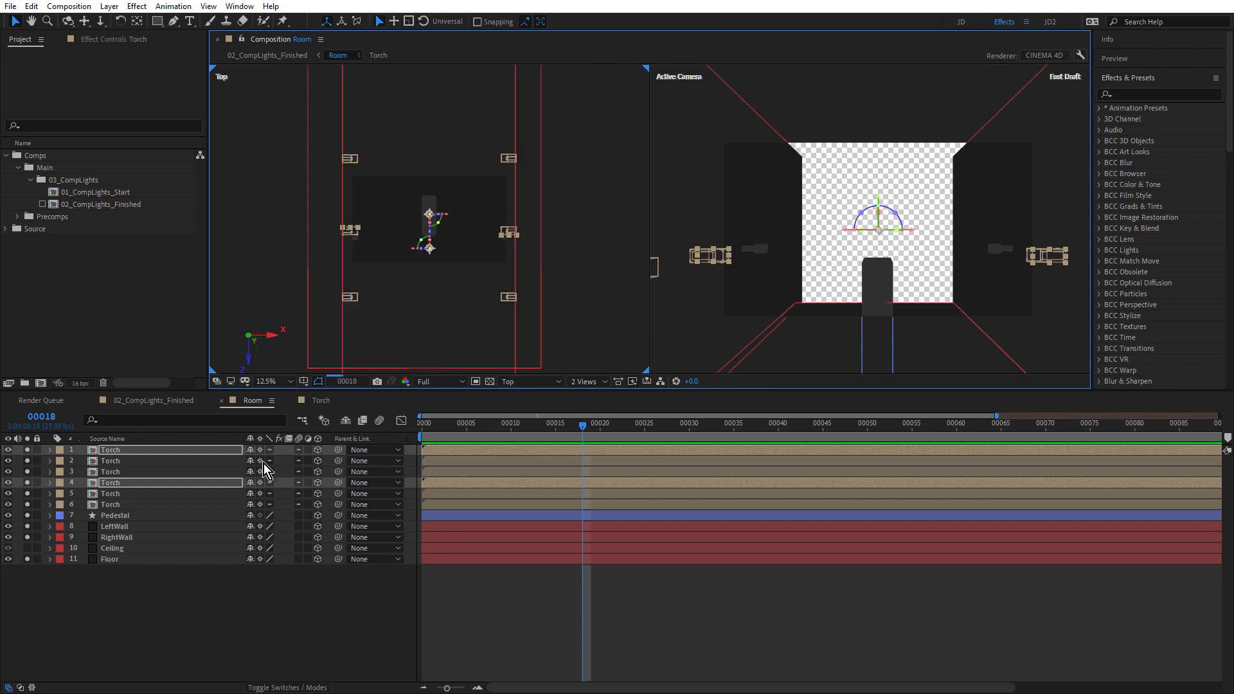
Unsolo all layers in the Room precomp, hide its Ceiling layer, and return to 02_CompLights_Finished with Fast Draft previews
{"action": "left_click", "coordinate": [126, 603]}
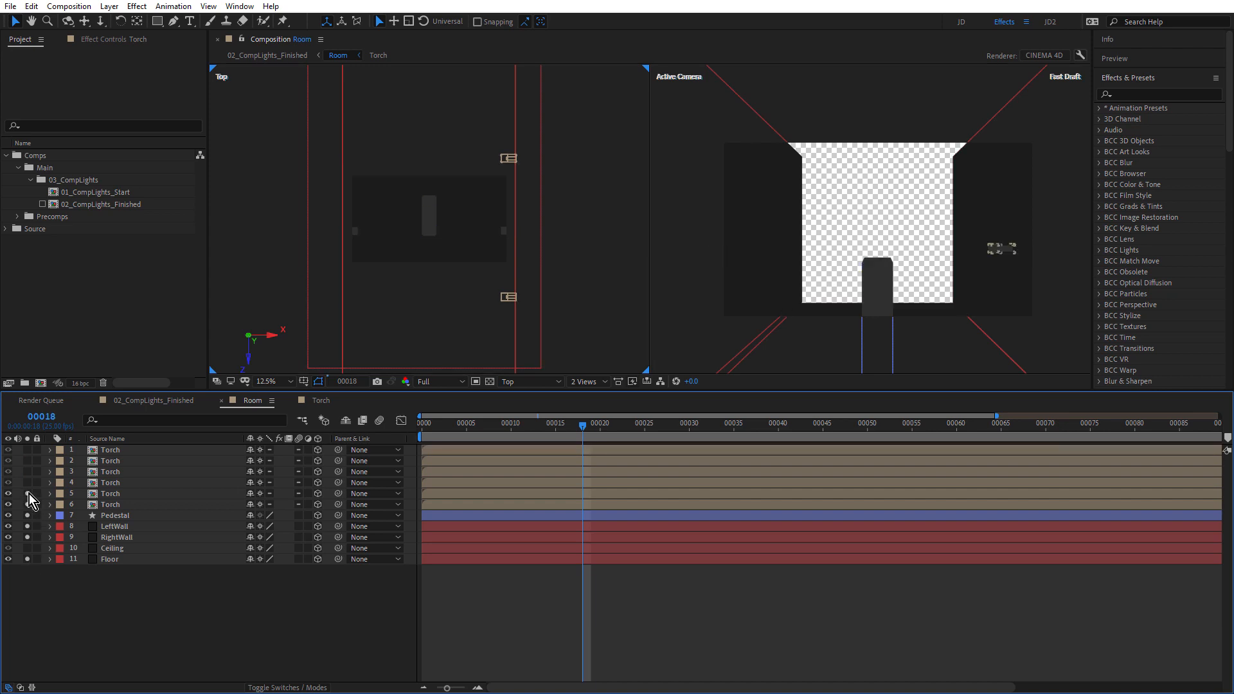
{"action": "left_click", "coordinate": [223, 403]}
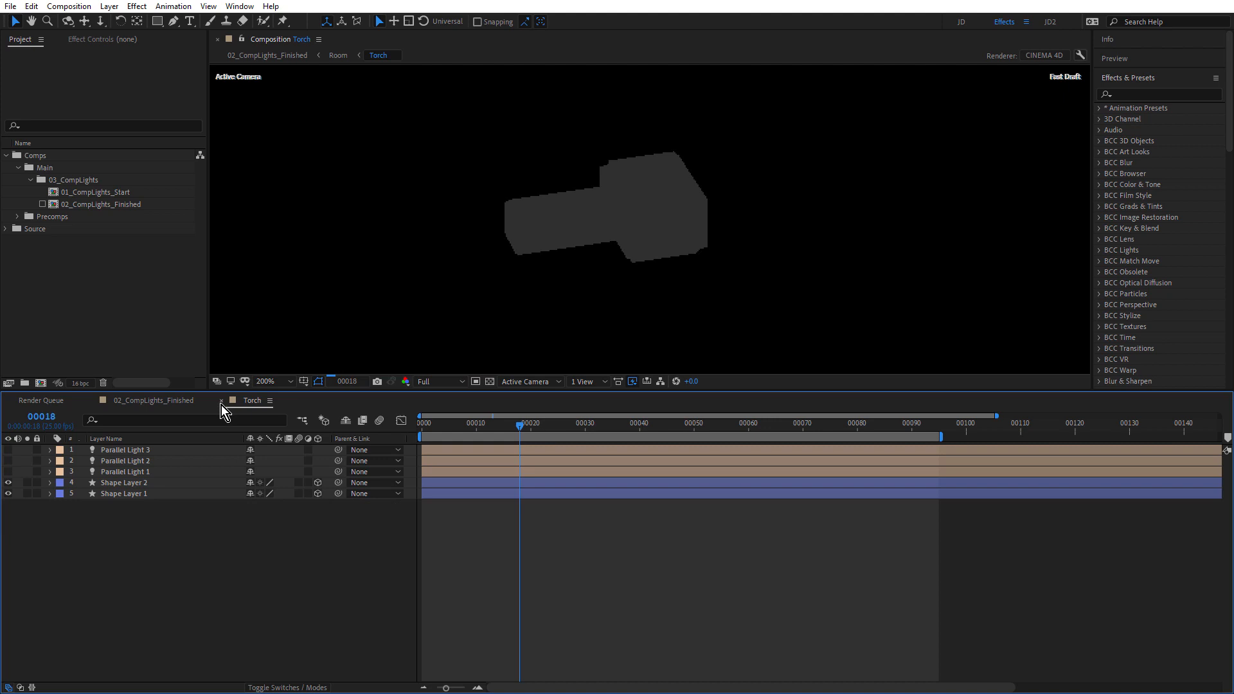
{"action": "left_click", "coordinate": [221, 402]}
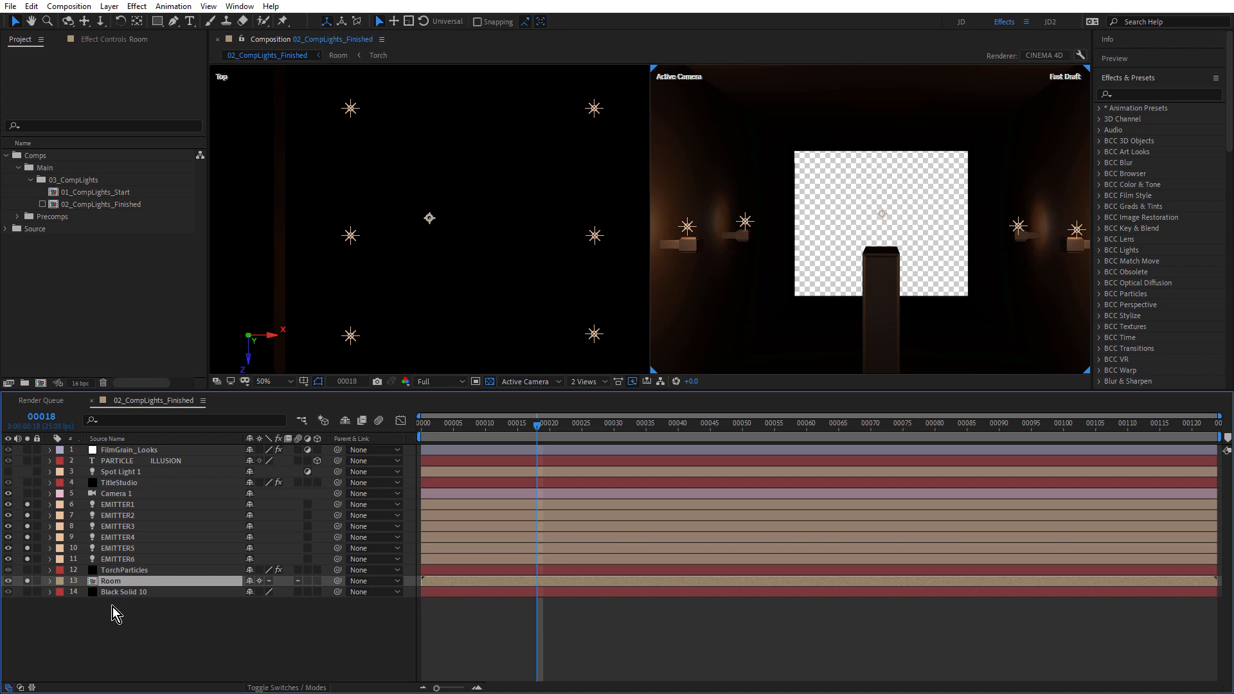
{"action": "double_click", "coordinate": [114, 582]}
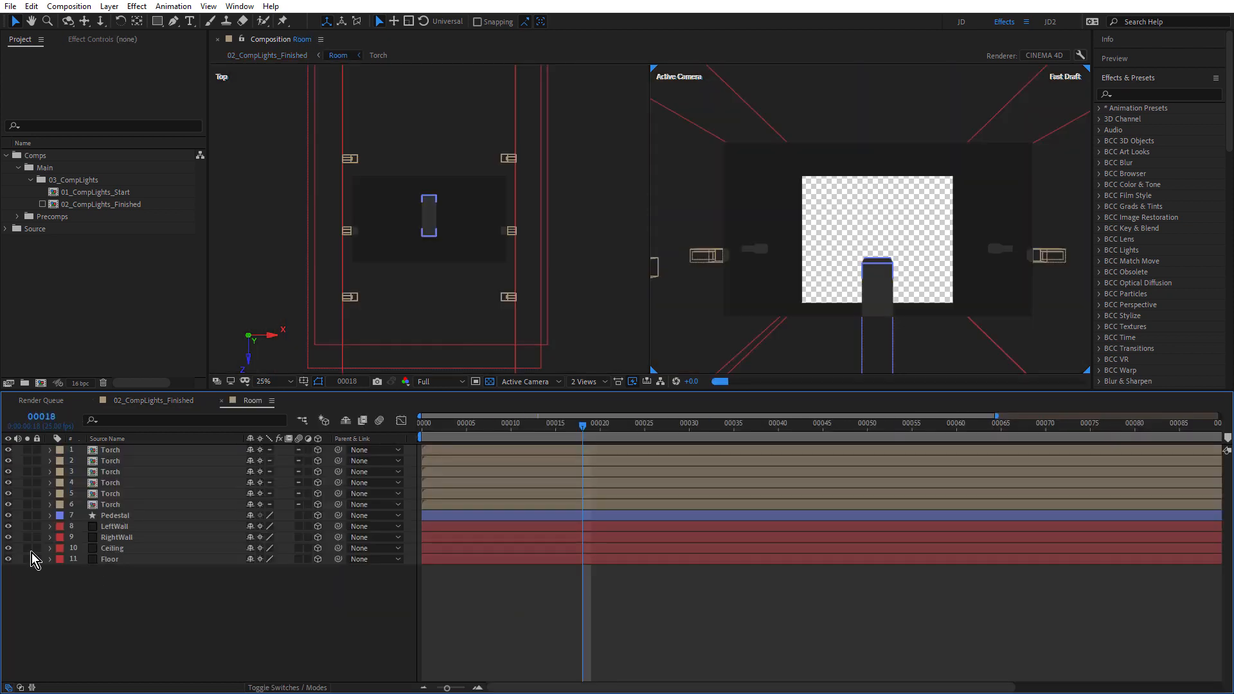
{"action": "left_click", "coordinate": [171, 400]}
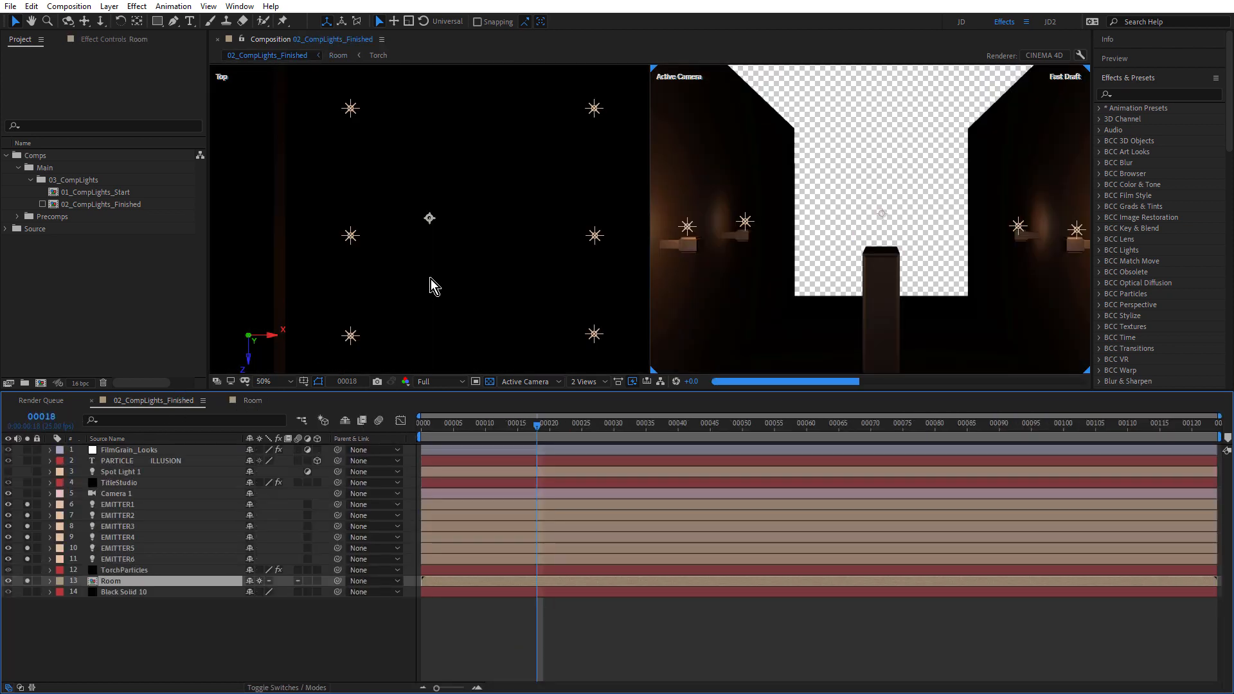
{"action": "left_click", "coordinate": [633, 382]}
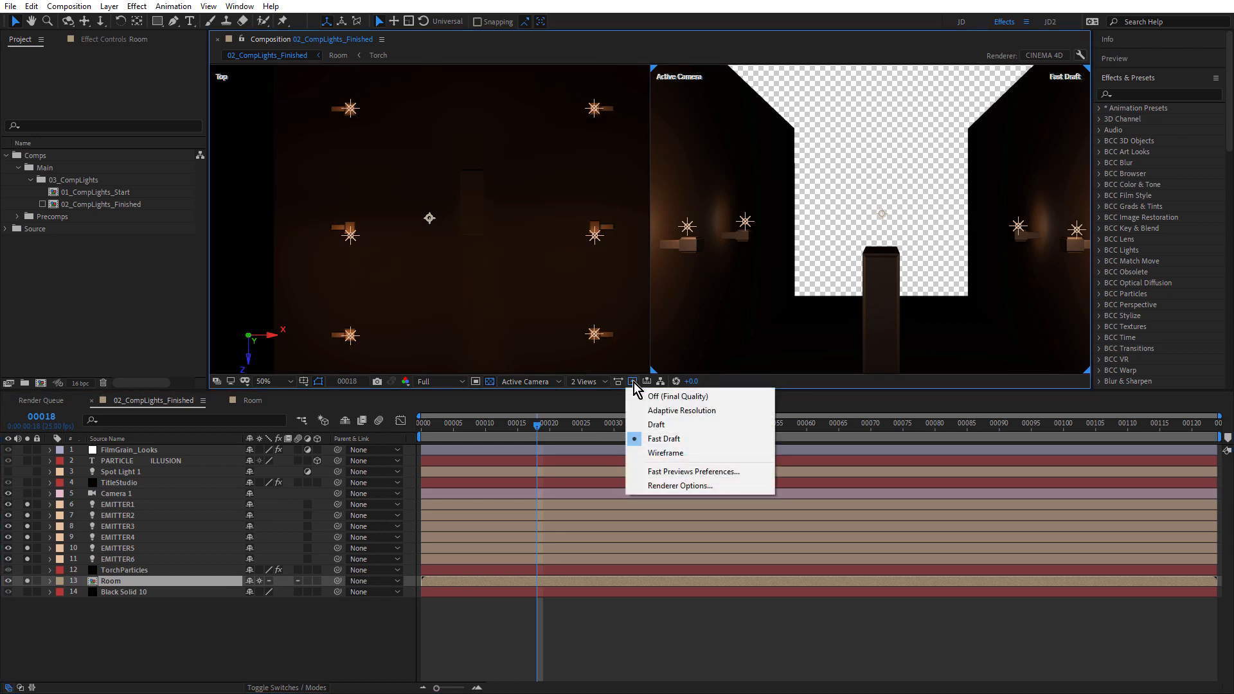
{"action": "left_click", "coordinate": [646, 442]}
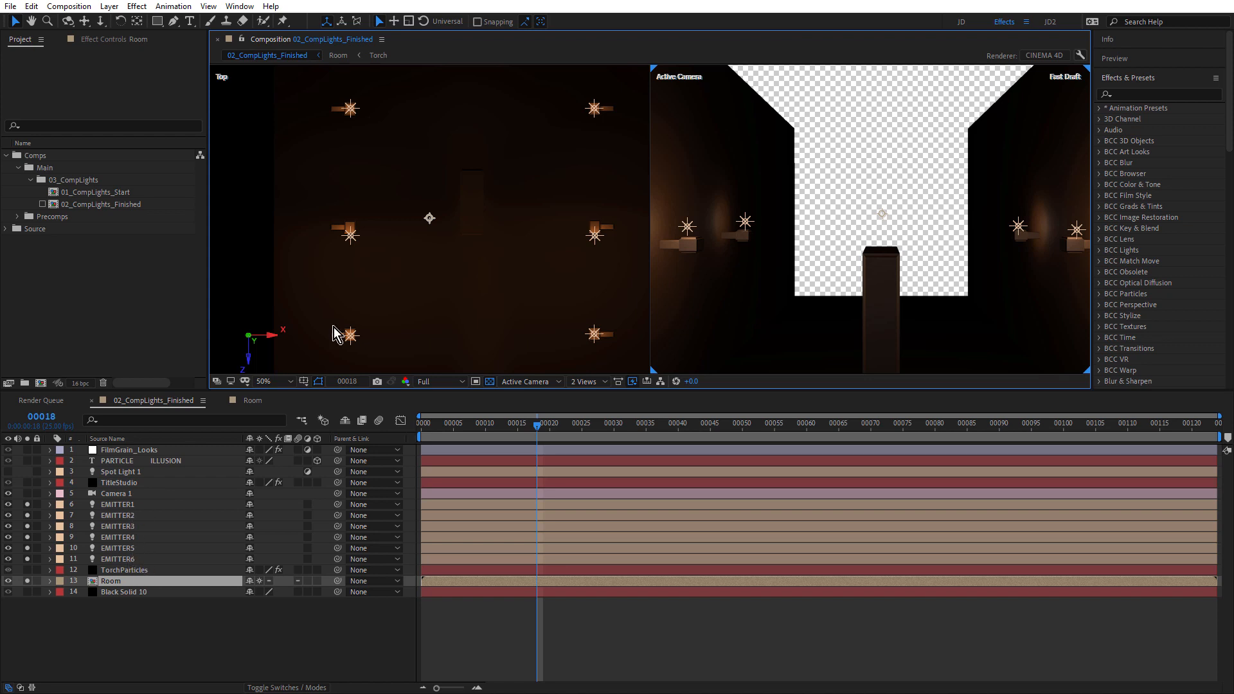
Select EMITTER2 and EMITTER5 and move them together along Z in the top view to center them on the middle torches
{"action": "left_click", "coordinate": [351, 238]}
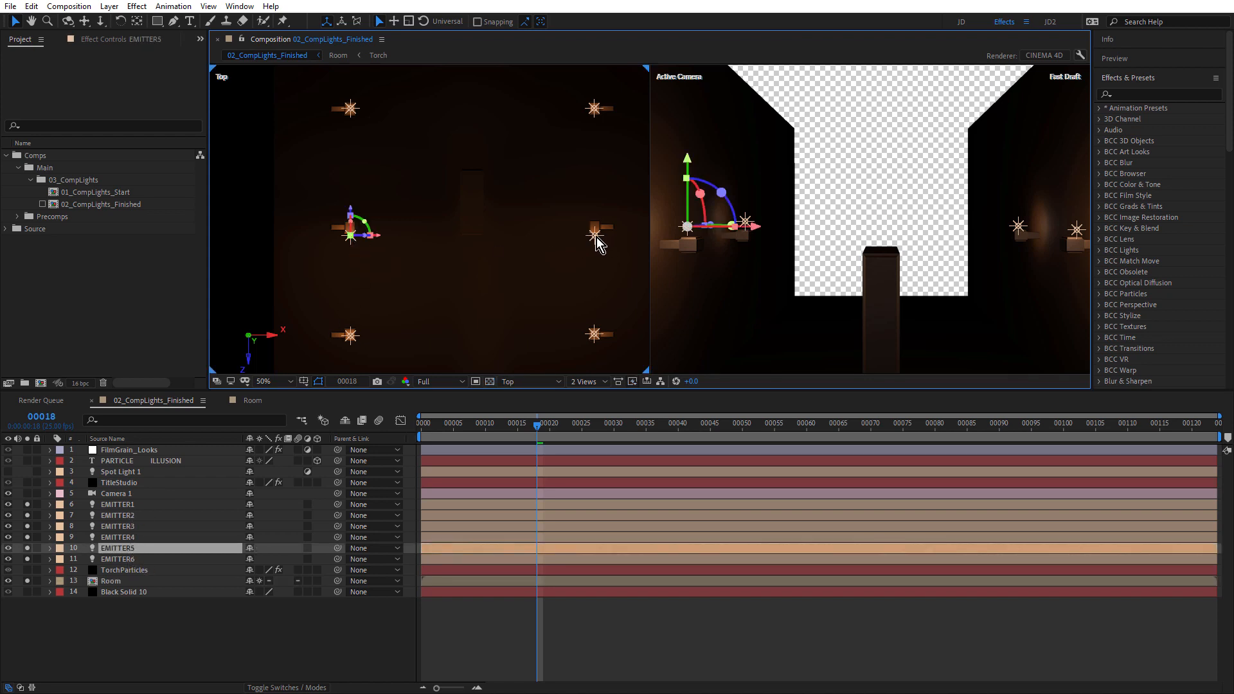
{"action": "left_click", "coordinate": [595, 237], "text": "shift"}
{"action": "key", "text": "period"}
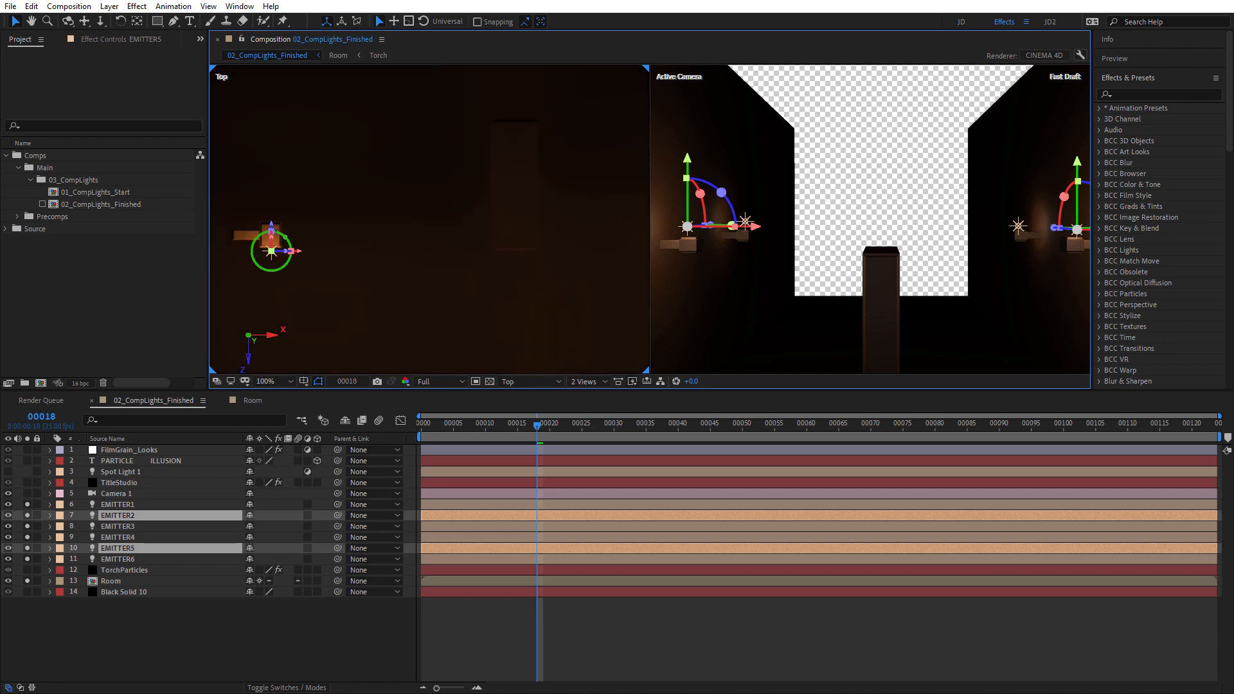
{"action": "left_click_drag", "start_coordinate": [273, 226], "coordinate": [273, 211]}
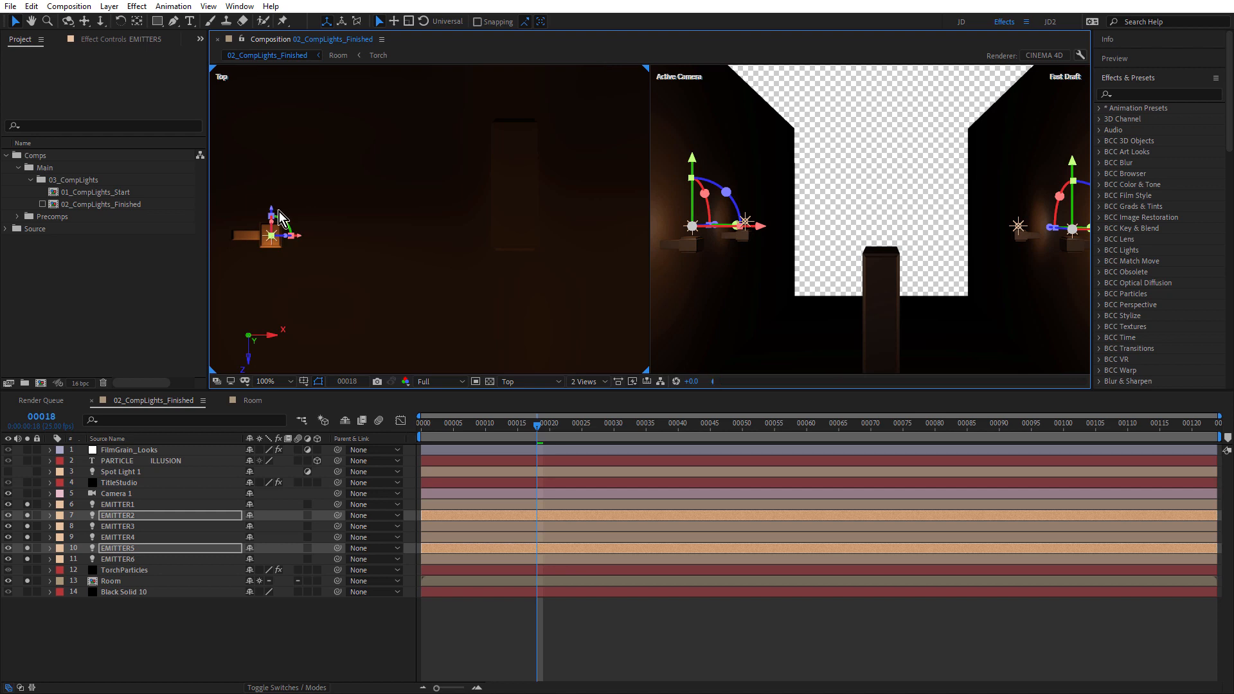
Show 02_CompLights_Finished in a single Active Camera view and make the Room precomp's Ceiling layer visible again
{"action": "left_click", "coordinate": [585, 382]}
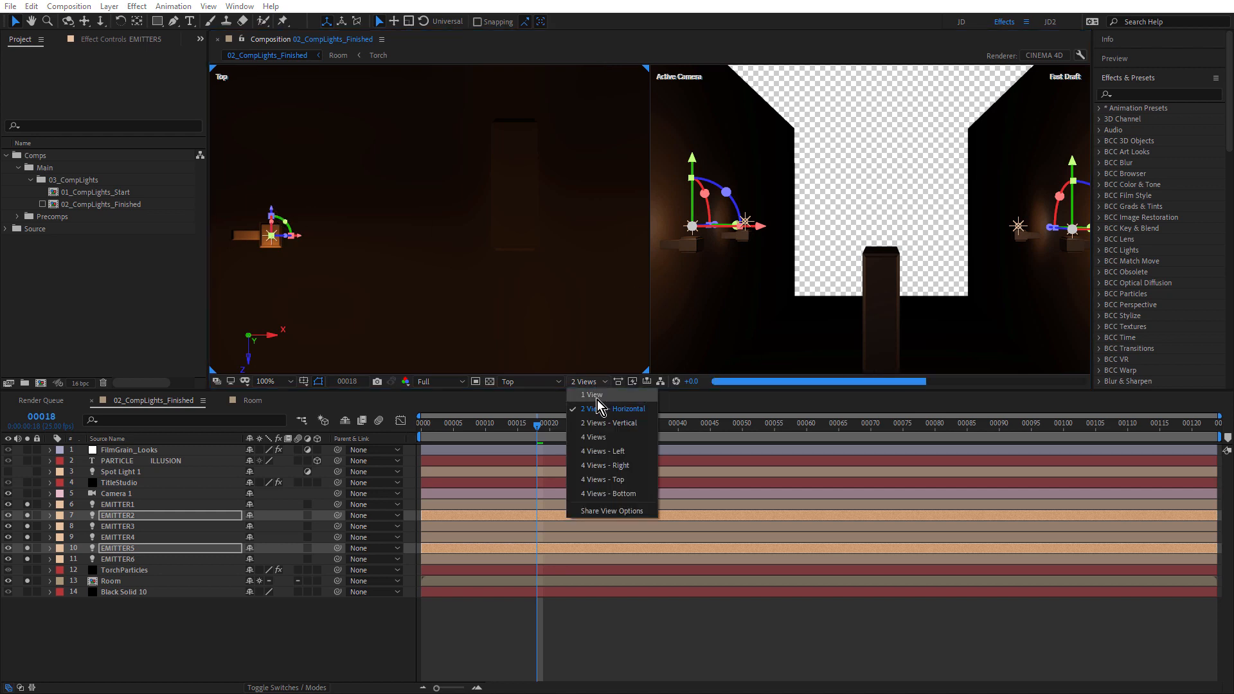
{"action": "left_click", "coordinate": [596, 399]}
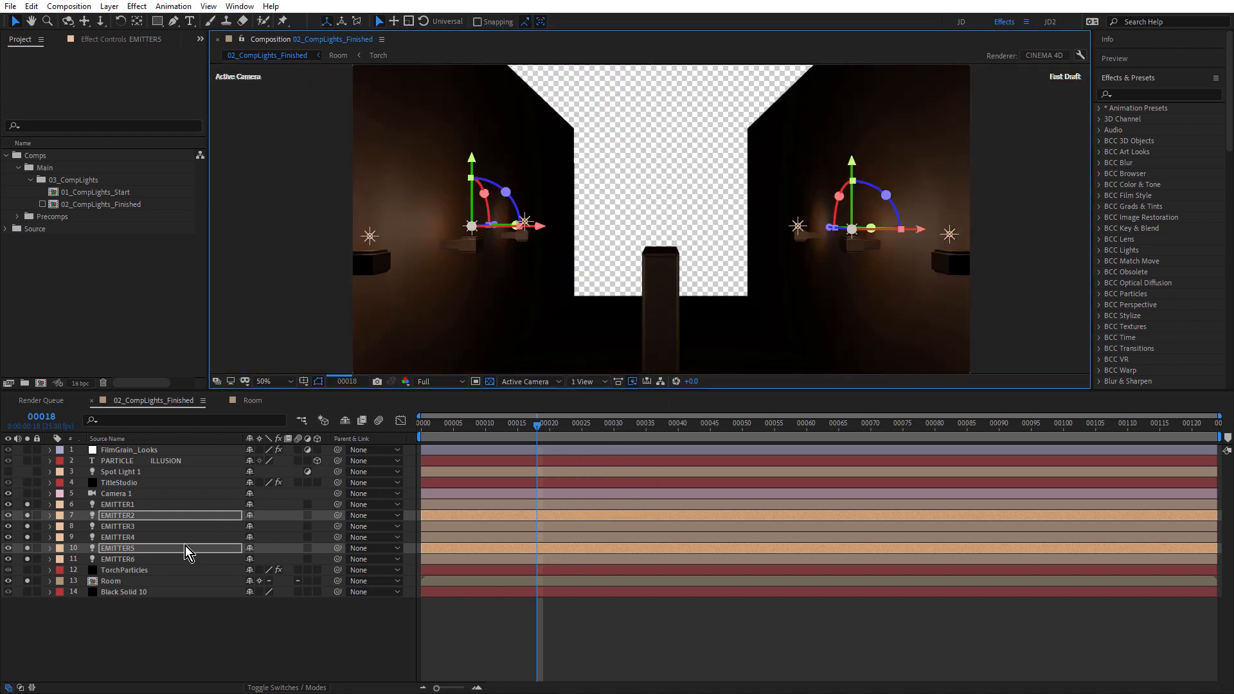
{"action": "left_click", "coordinate": [253, 400]}
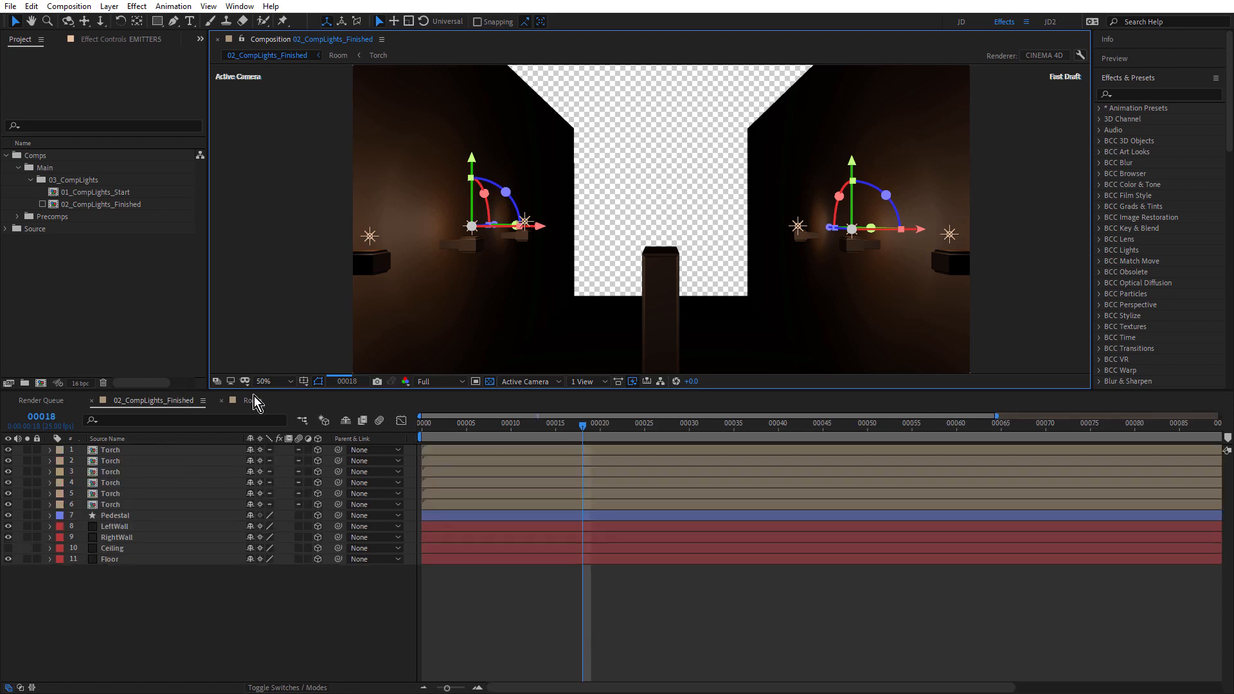
{"action": "left_click", "coordinate": [8, 549]}
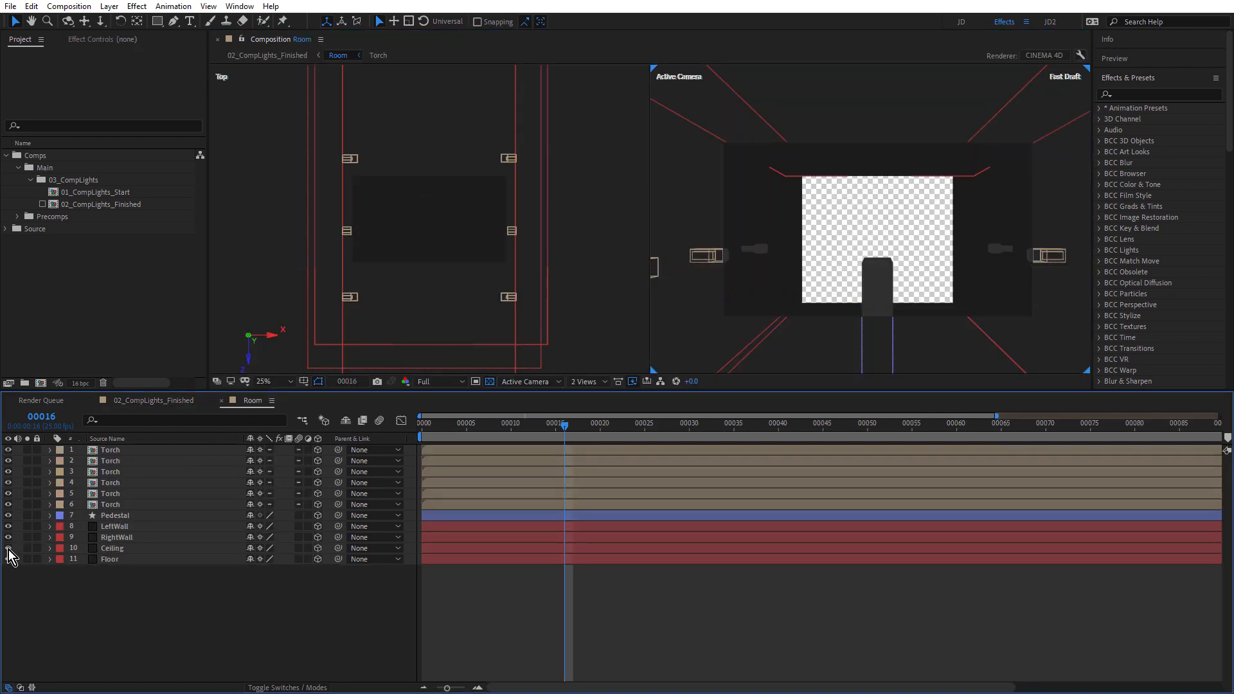
{"action": "left_click", "coordinate": [168, 402]}
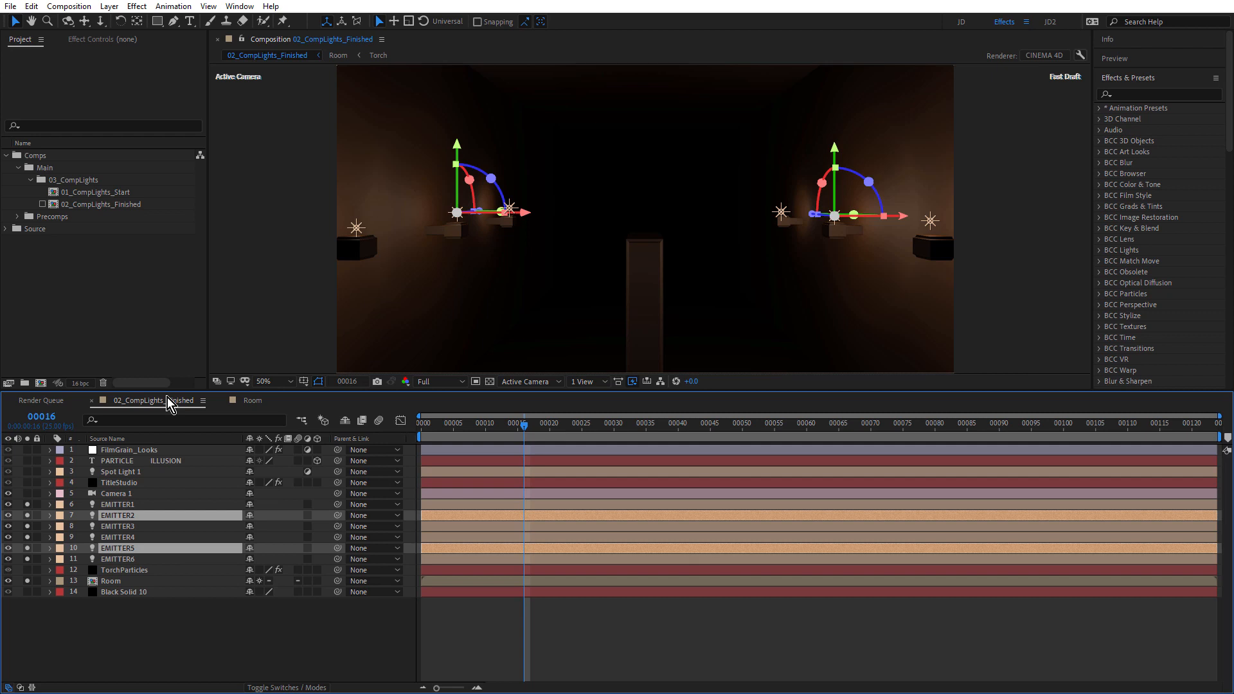
Solo the TorchParticles layer too and show its BCC Particle Illusion settings in a wider panel
{"action": "left_click", "coordinate": [28, 570]}
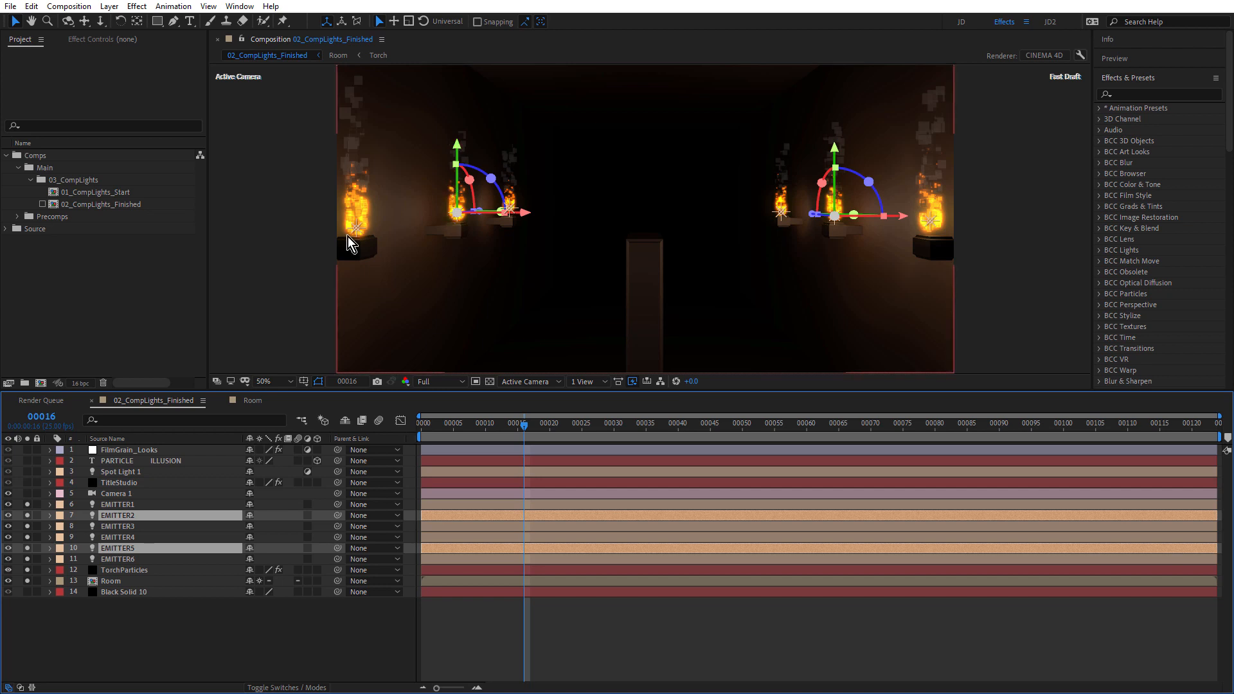
{"action": "left_click", "coordinate": [127, 571]}
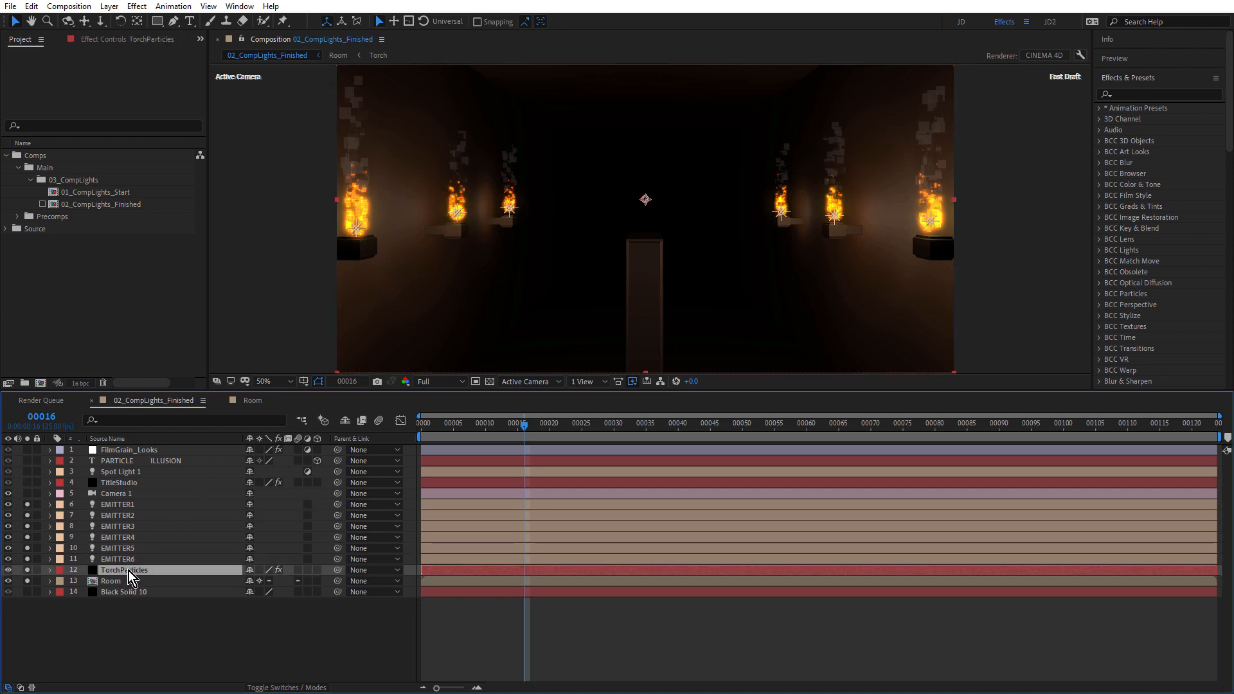
{"action": "left_click", "coordinate": [108, 43]}
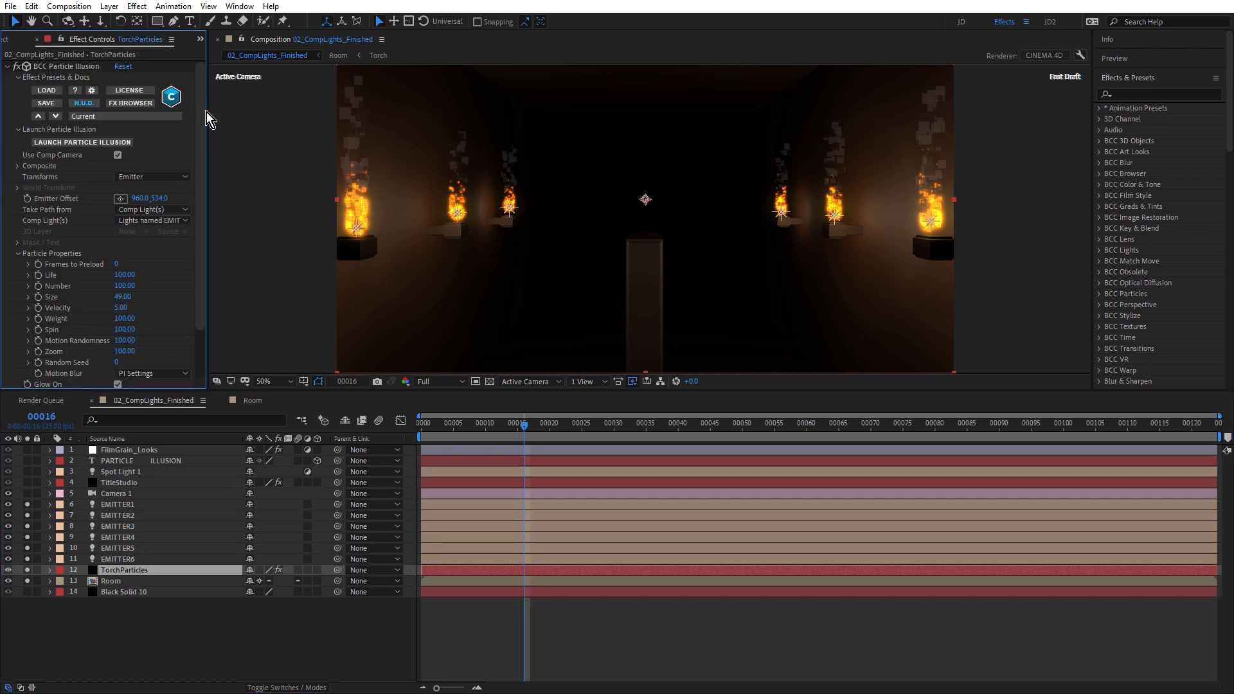
{"action": "left_click_drag", "start_coordinate": [207, 110], "coordinate": [255, 110]}
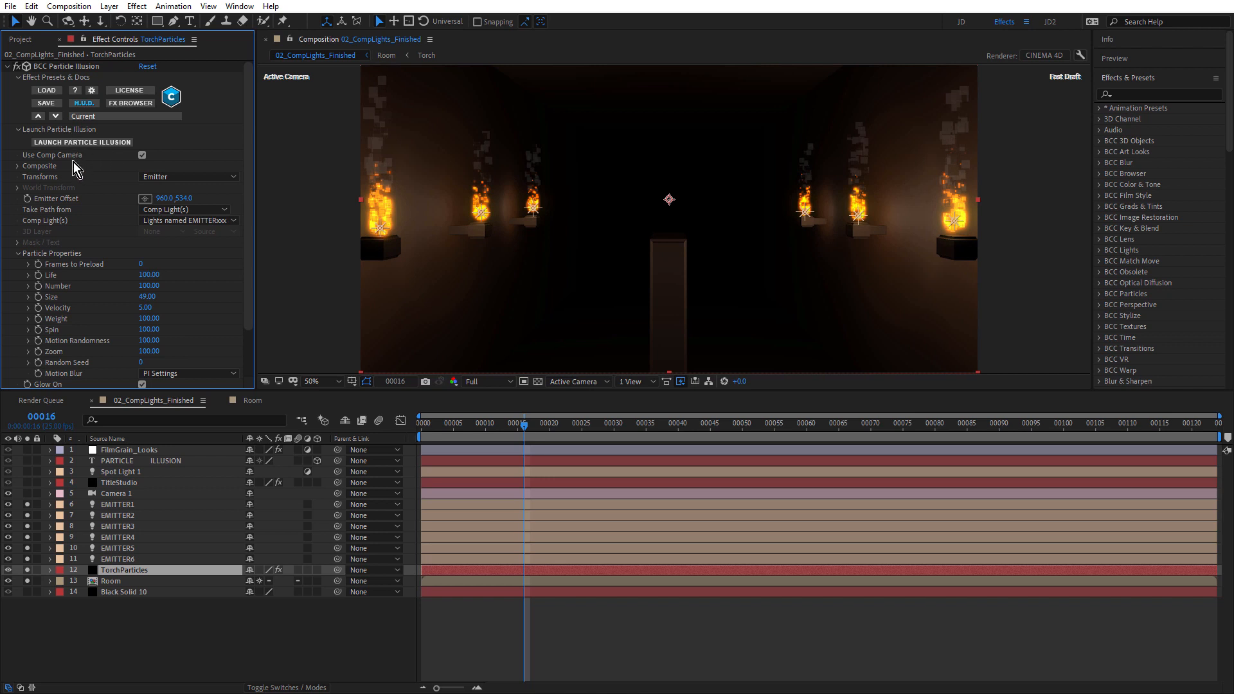
Review the Transforms and Take Path from options of the TorchParticles effect, leaving Emitter and Comp Light(s) in place
{"action": "left_click", "coordinate": [164, 176]}
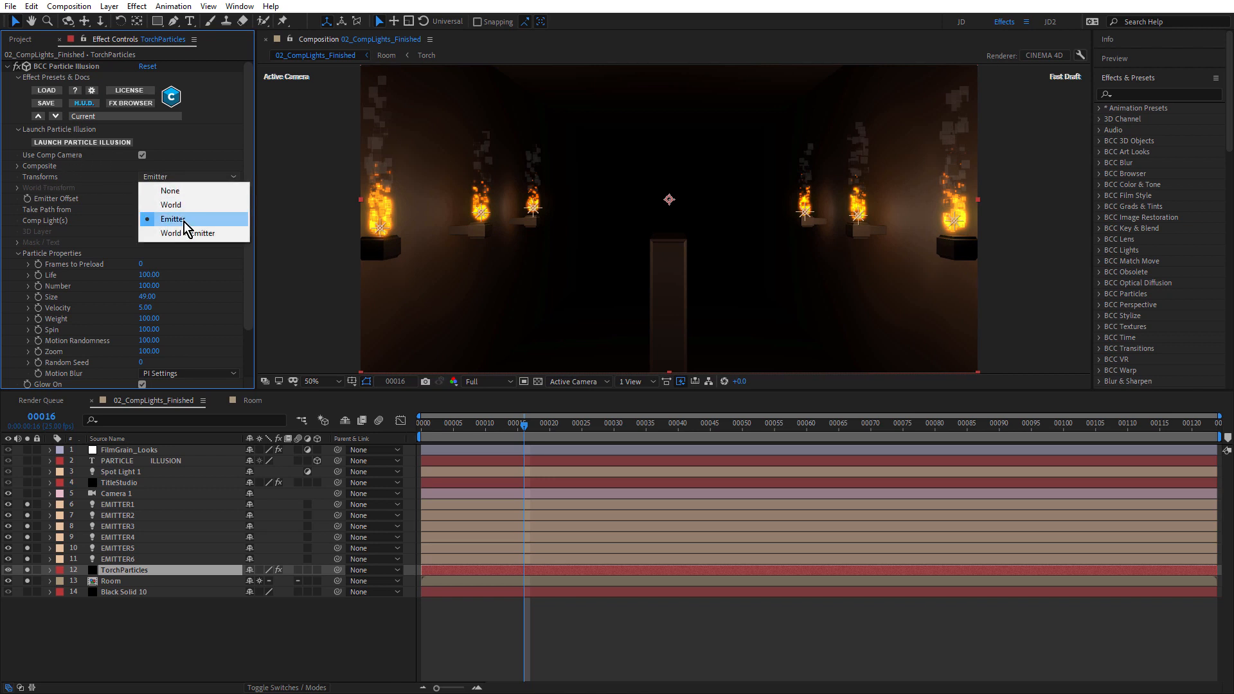
{"action": "left_click", "coordinate": [249, 153]}
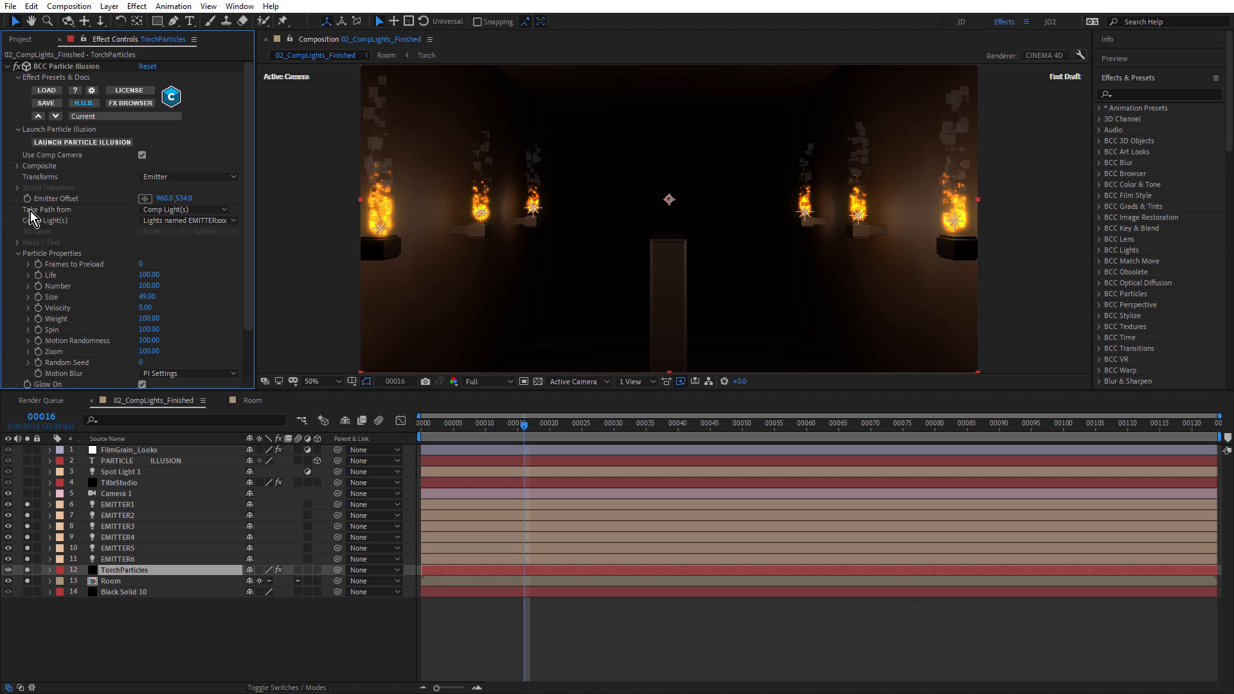
{"action": "left_click", "coordinate": [195, 209]}
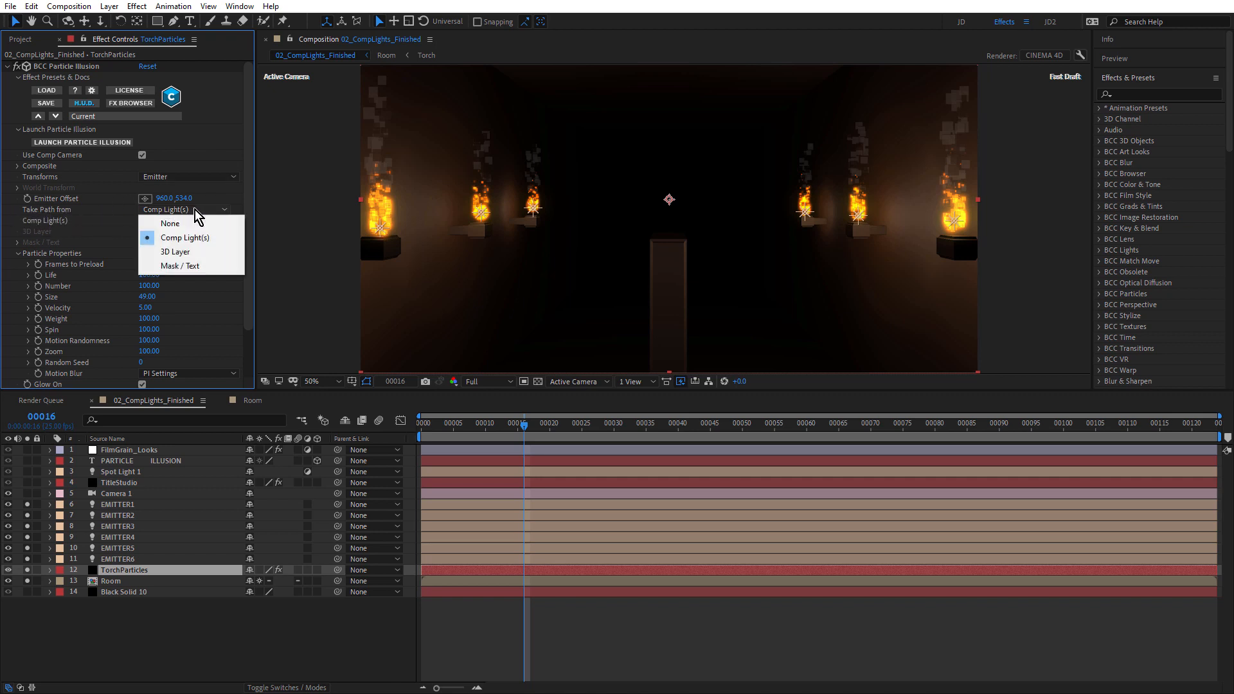
{"action": "left_click", "coordinate": [245, 176]}
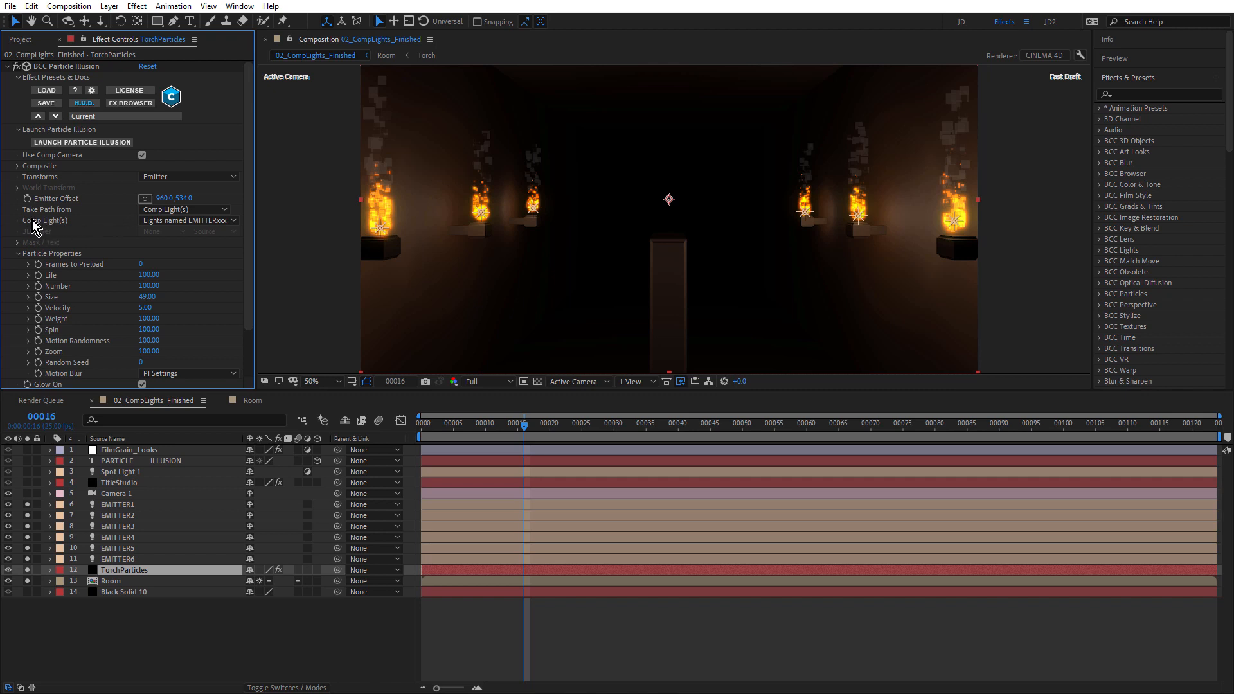
Examine the light-naming choices under Comp Light(s), keep Lights named EMITTERxxx, and select the EMITTER1 light
{"action": "left_click", "coordinate": [198, 221]}
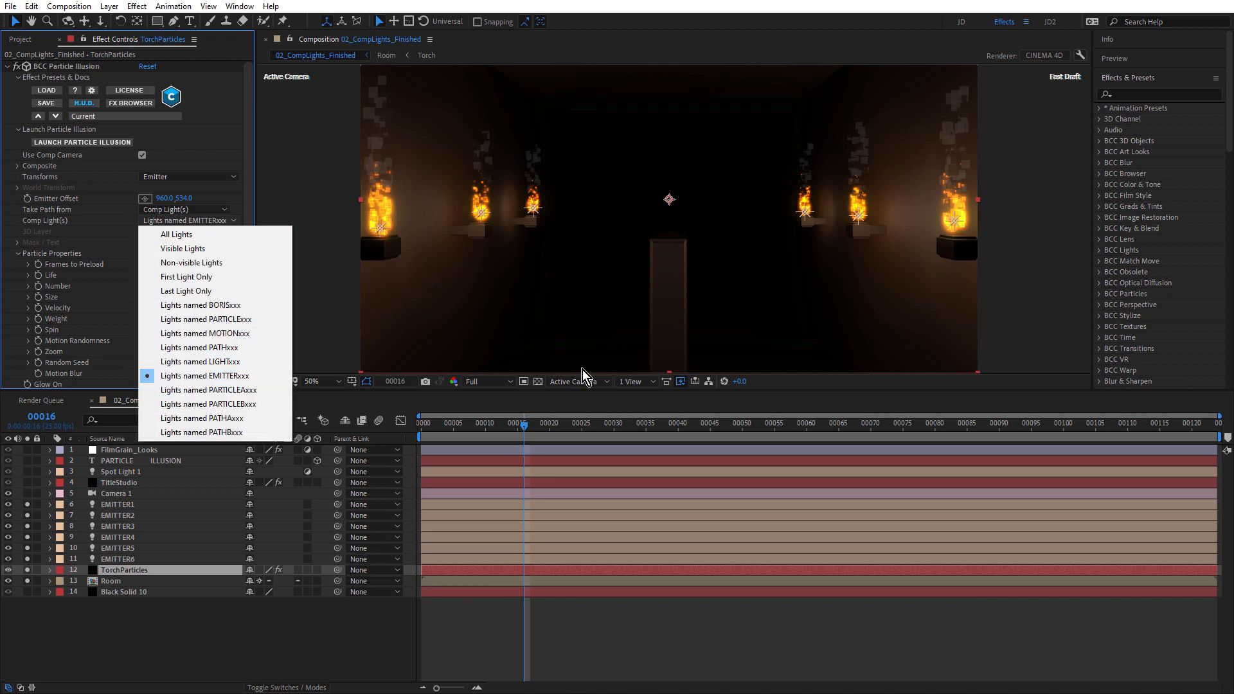
{"action": "left_click", "coordinate": [251, 199]}
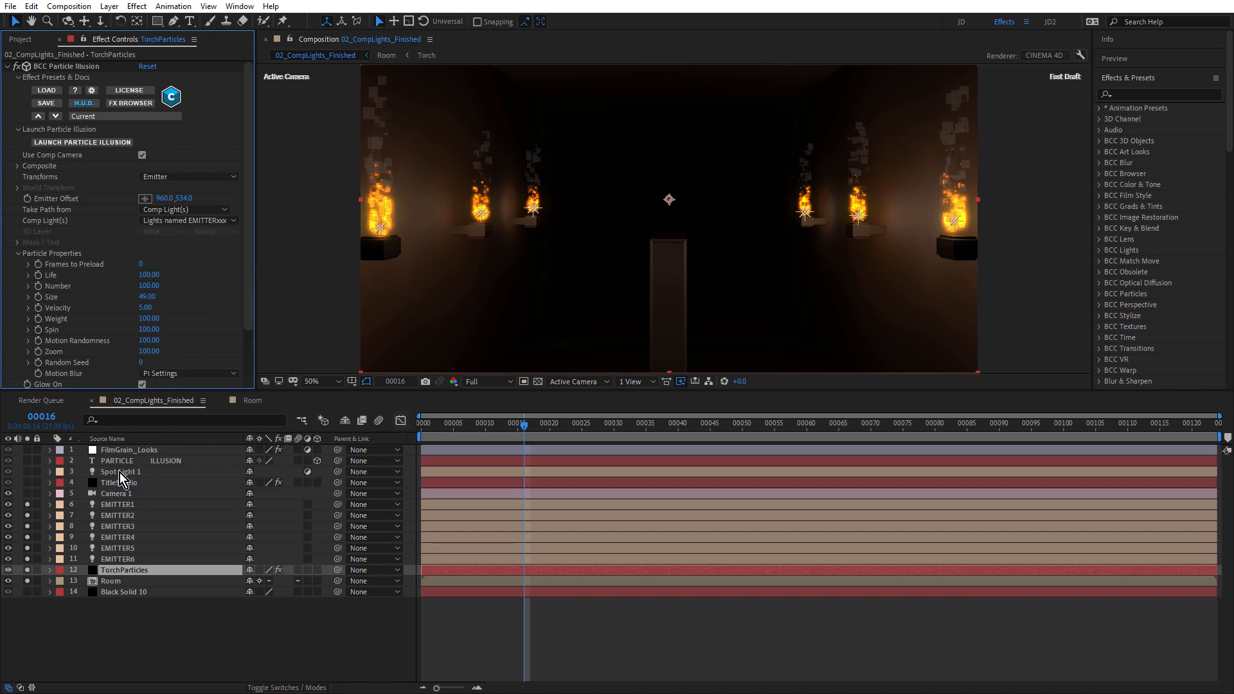
{"action": "left_click", "coordinate": [215, 222]}
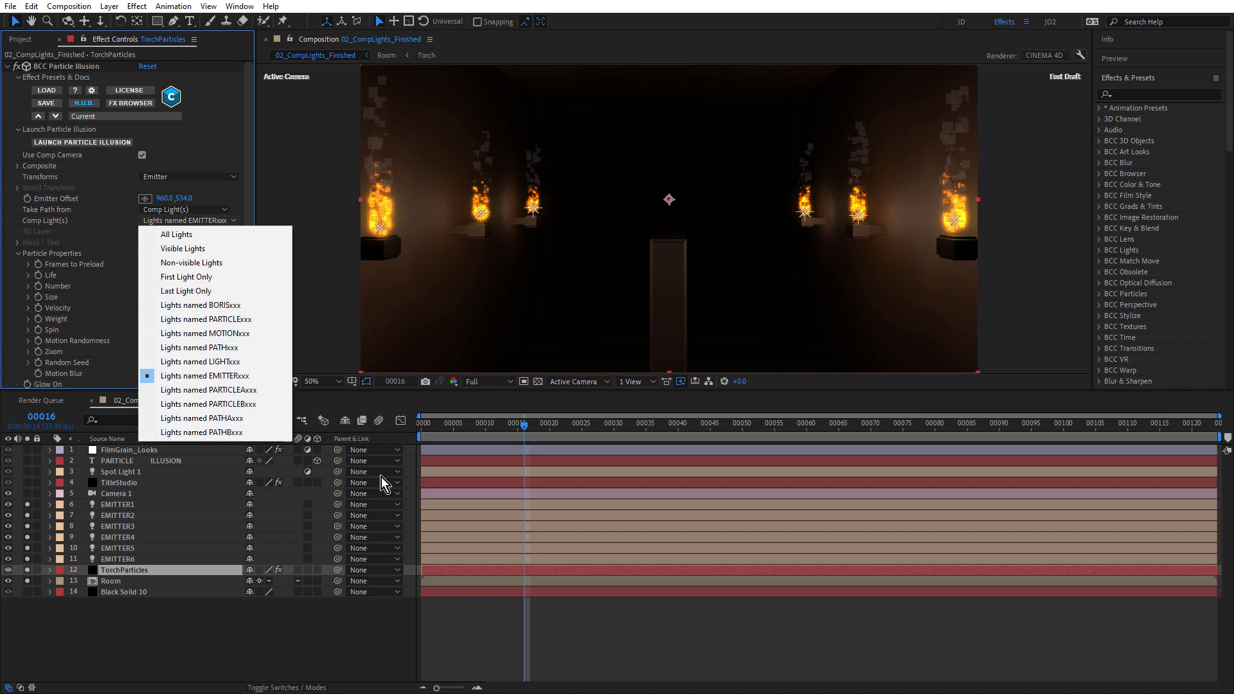
{"action": "left_click", "coordinate": [433, 607]}
{"action": "left_click", "coordinate": [434, 607]}
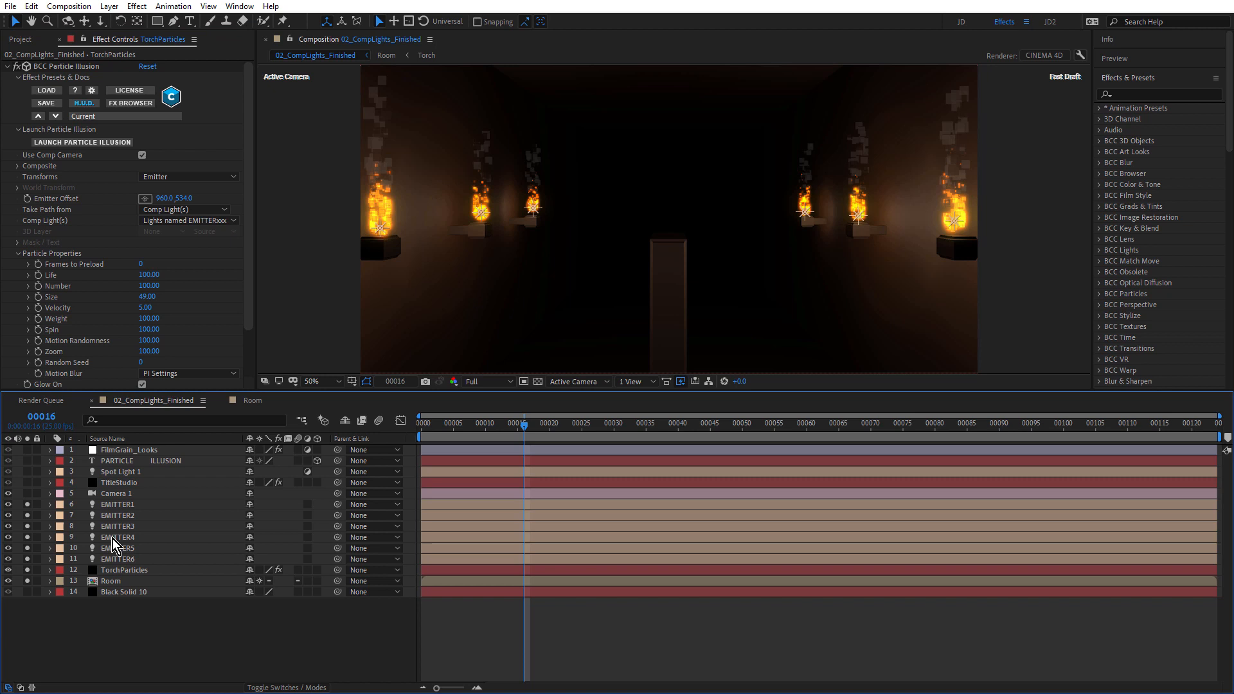
{"action": "left_click", "coordinate": [123, 507]}
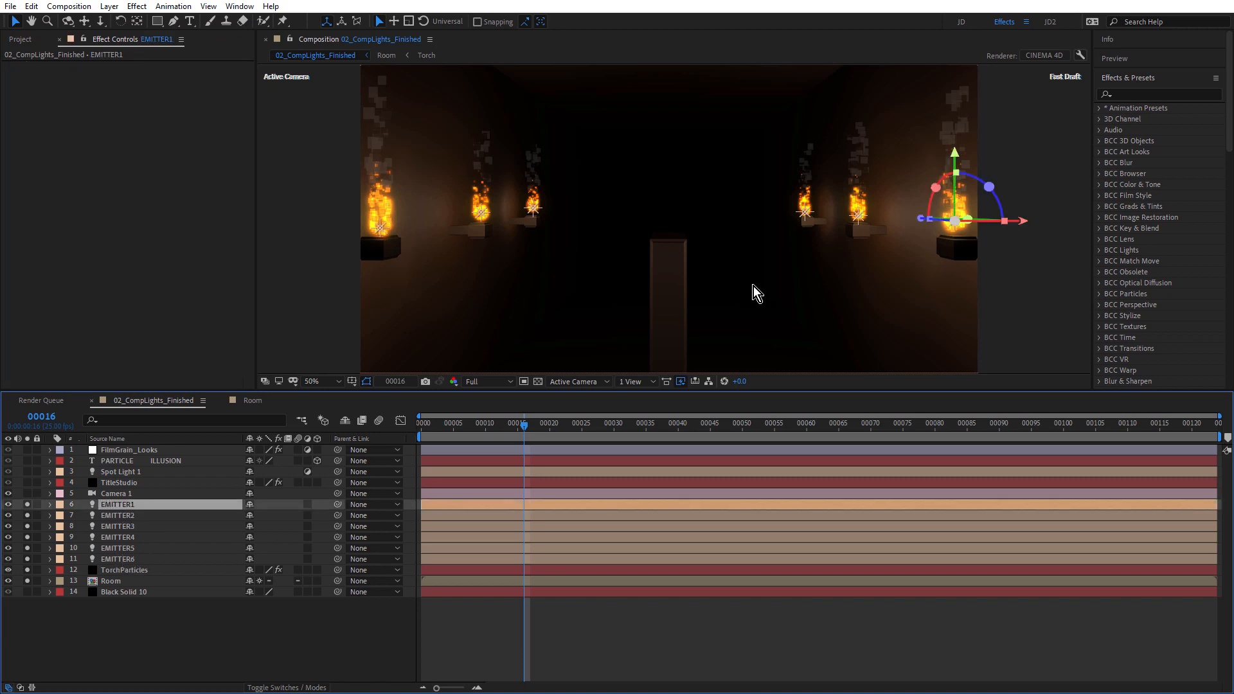
Duplicate the EMITTER1 light, try the copy above the central pedestal, and delete it again
{"action": "key", "text": "ctrl+d"}
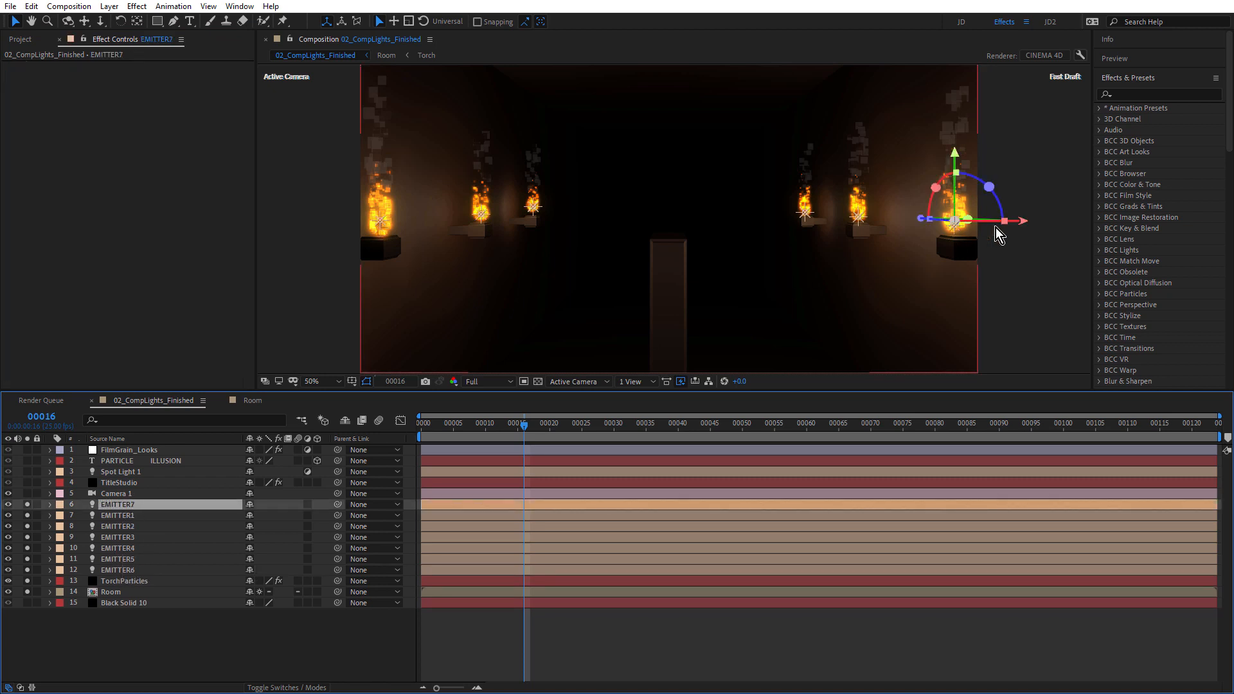
{"action": "left_click_drag", "start_coordinate": [1022, 223], "coordinate": [703, 236]}
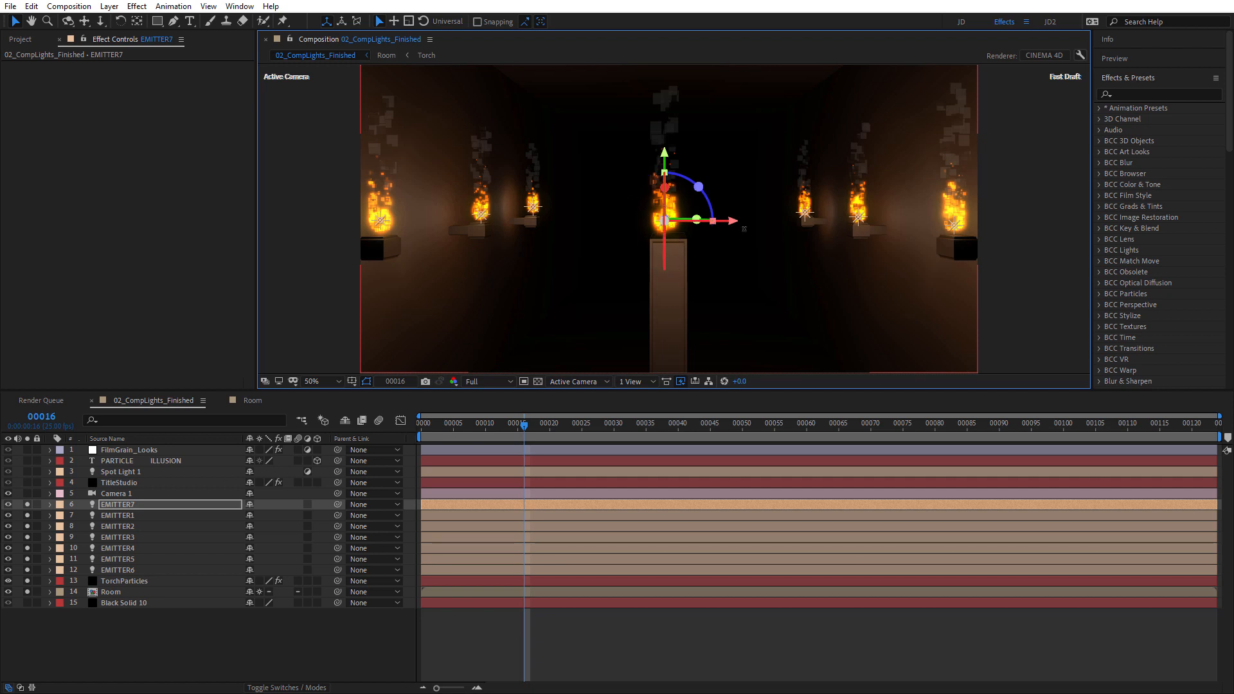
{"action": "key", "text": "Delete"}
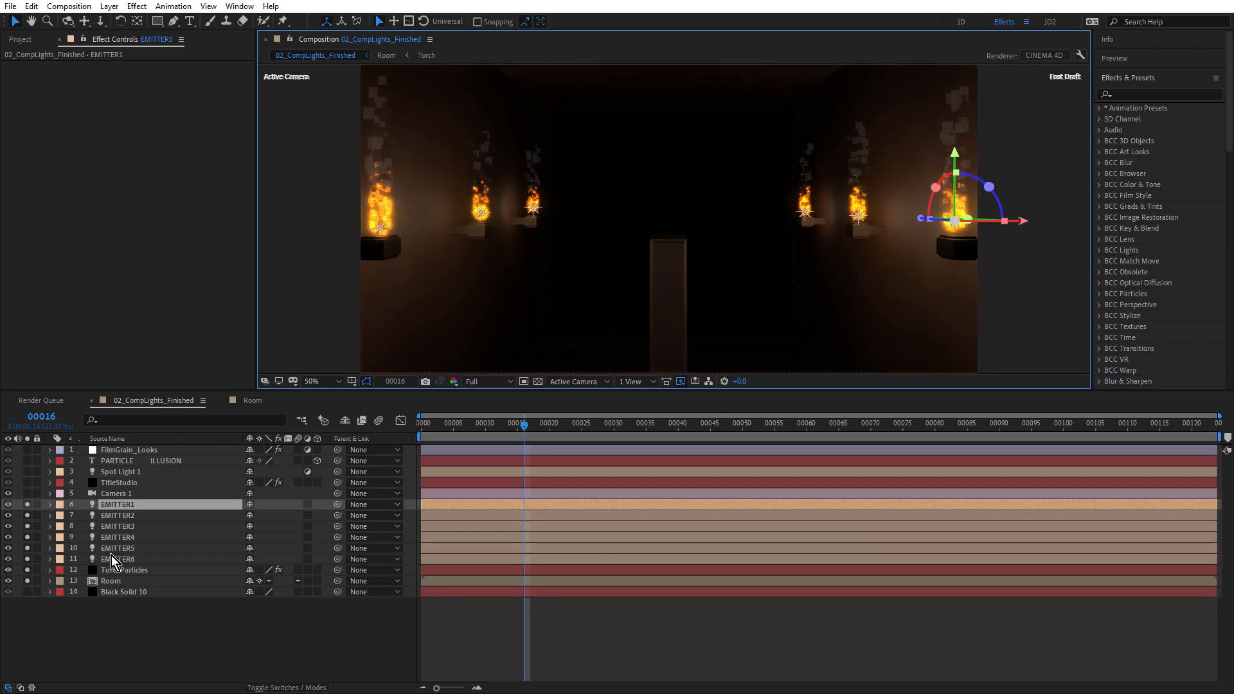
Launch Particle Illusion from the TorchParticles effect, select the Pixels Fire Smoke 1 1 emitter node, and load the Create layout
{"action": "left_click", "coordinate": [120, 571]}
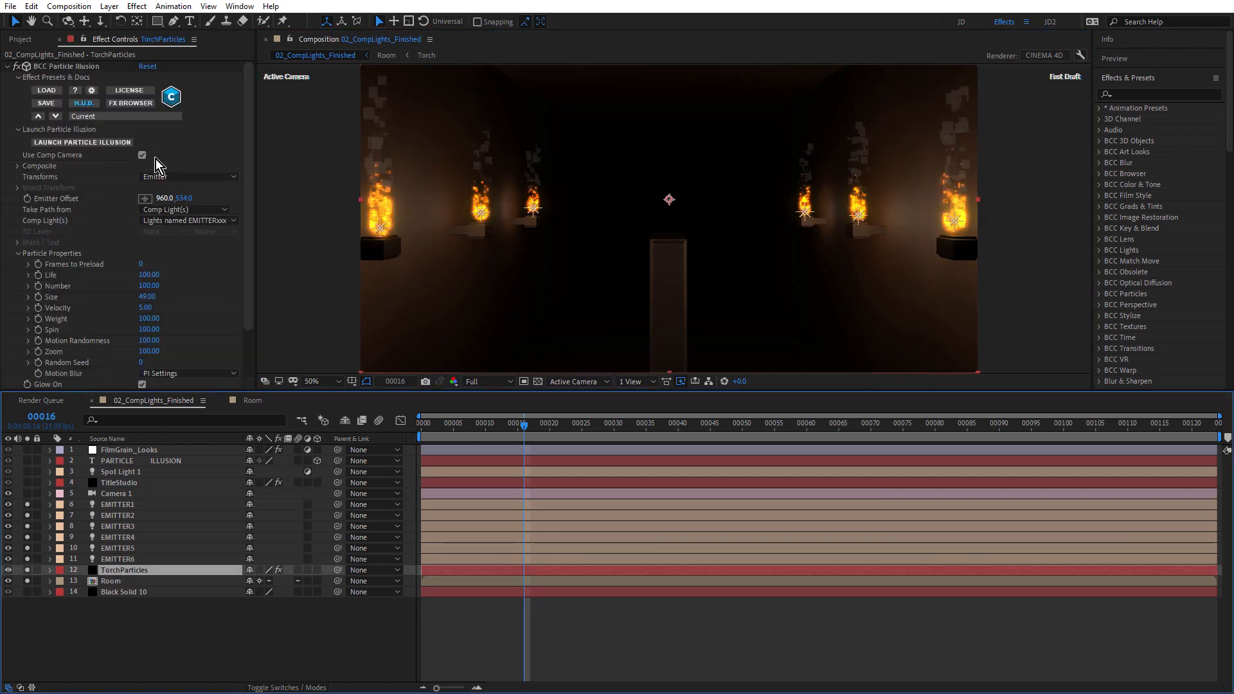
{"action": "left_click", "coordinate": [91, 141]}
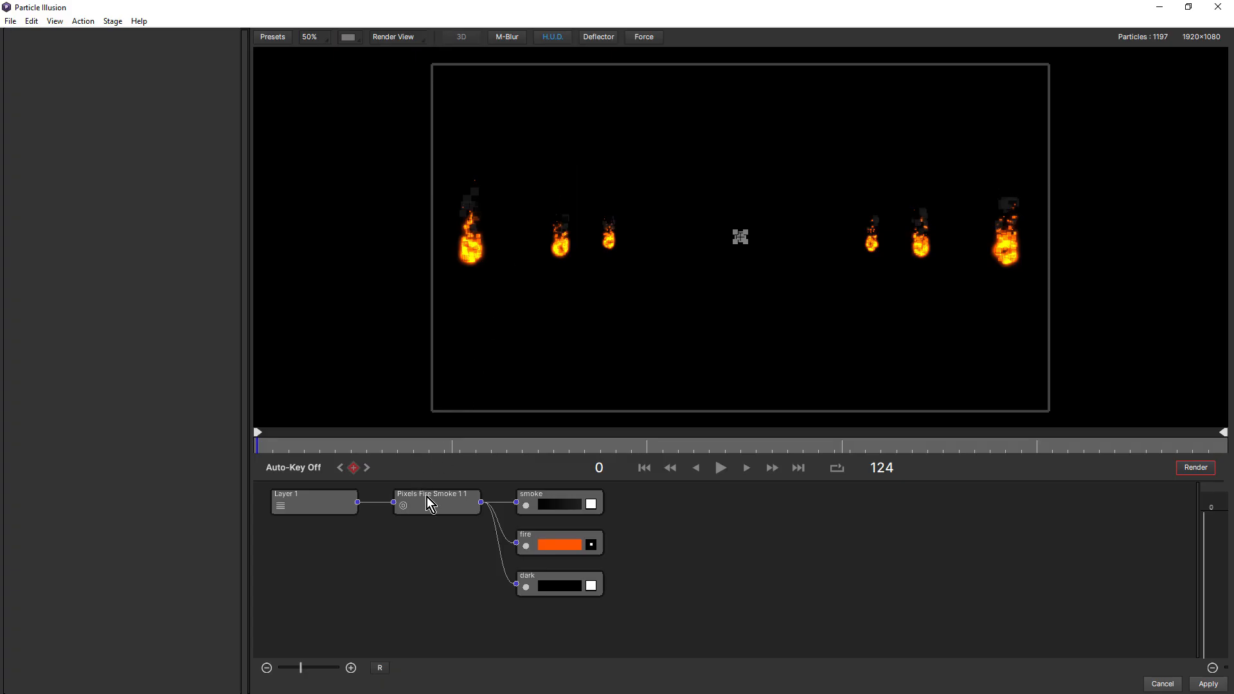
{"action": "left_click", "coordinate": [431, 505]}
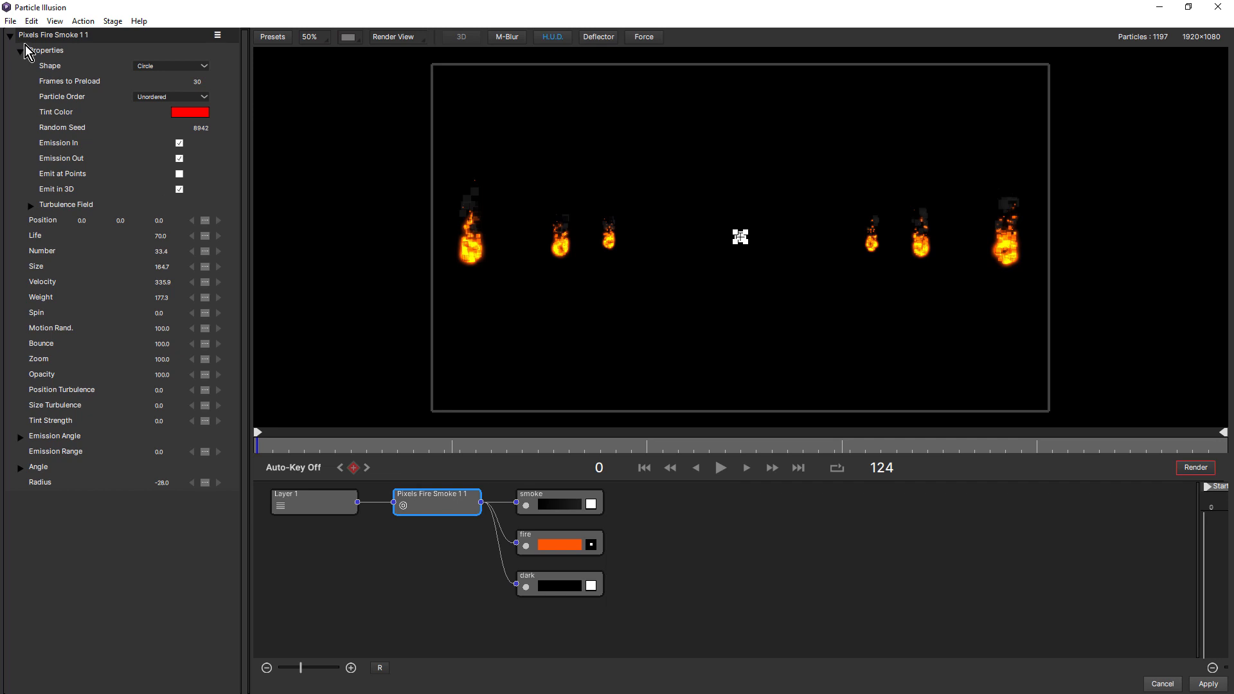
{"action": "left_click", "coordinate": [56, 21]}
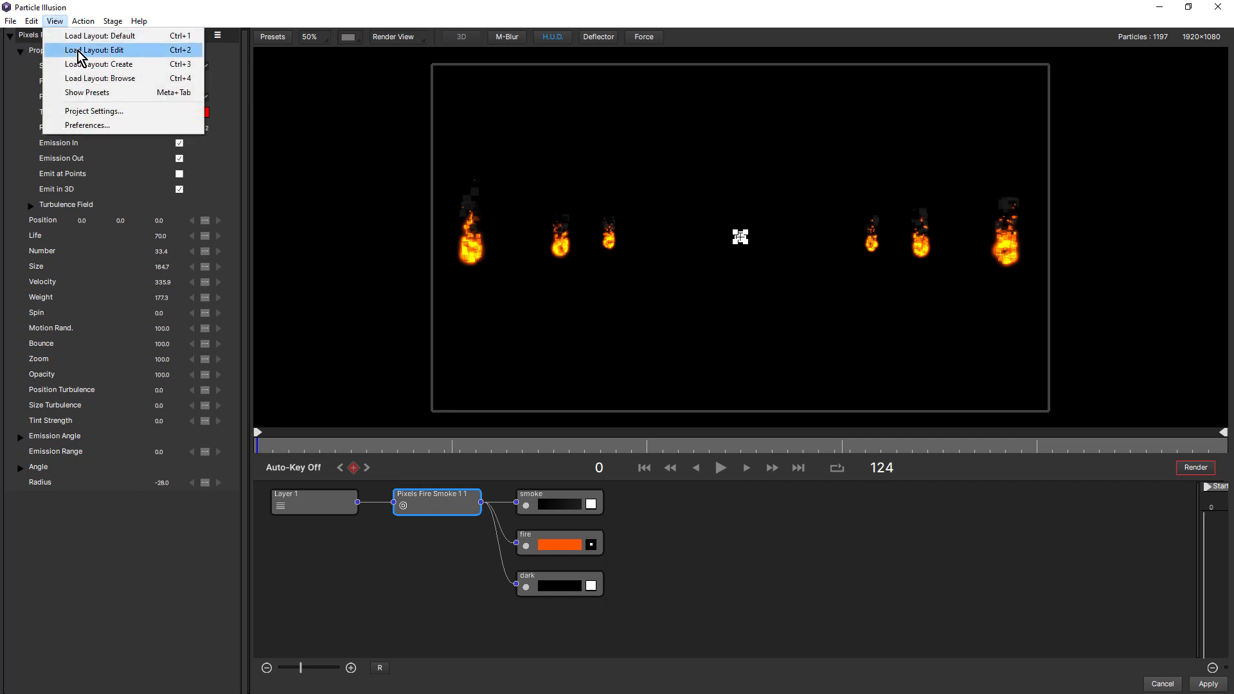
{"action": "left_click", "coordinate": [90, 68]}
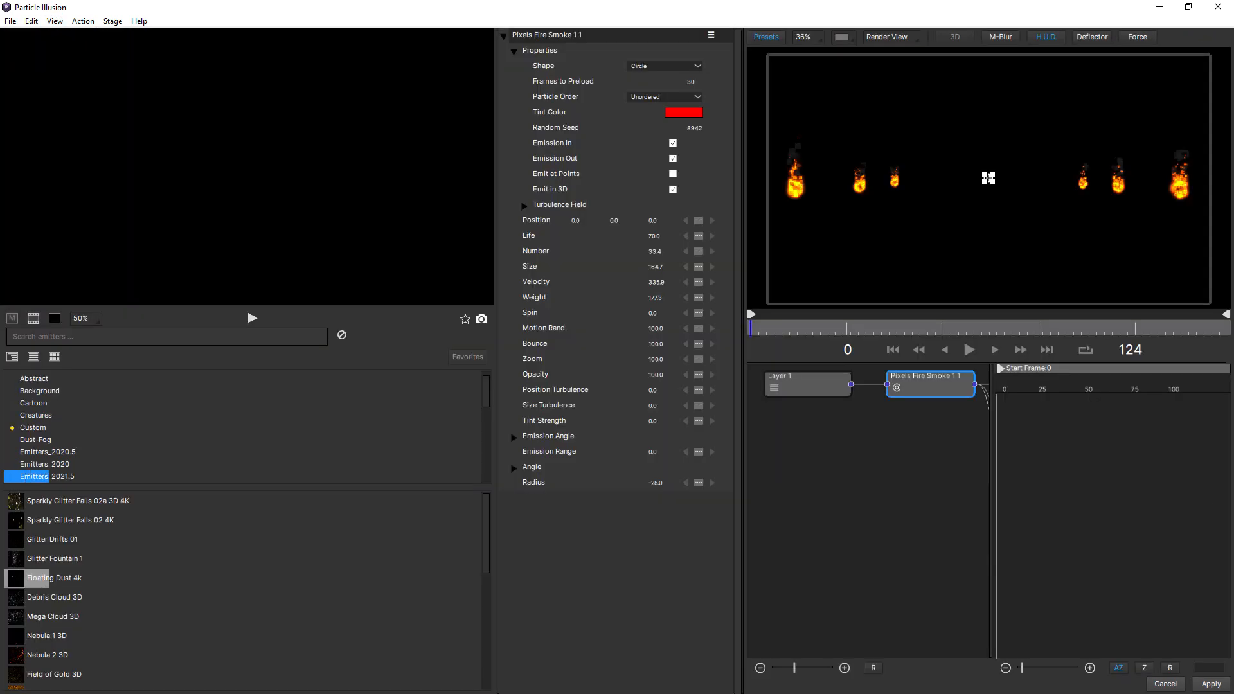
Search the emitter library for "pixel" and preview the Pixels Fire Smoke 1 preset
{"action": "left_click", "coordinate": [79, 337]}
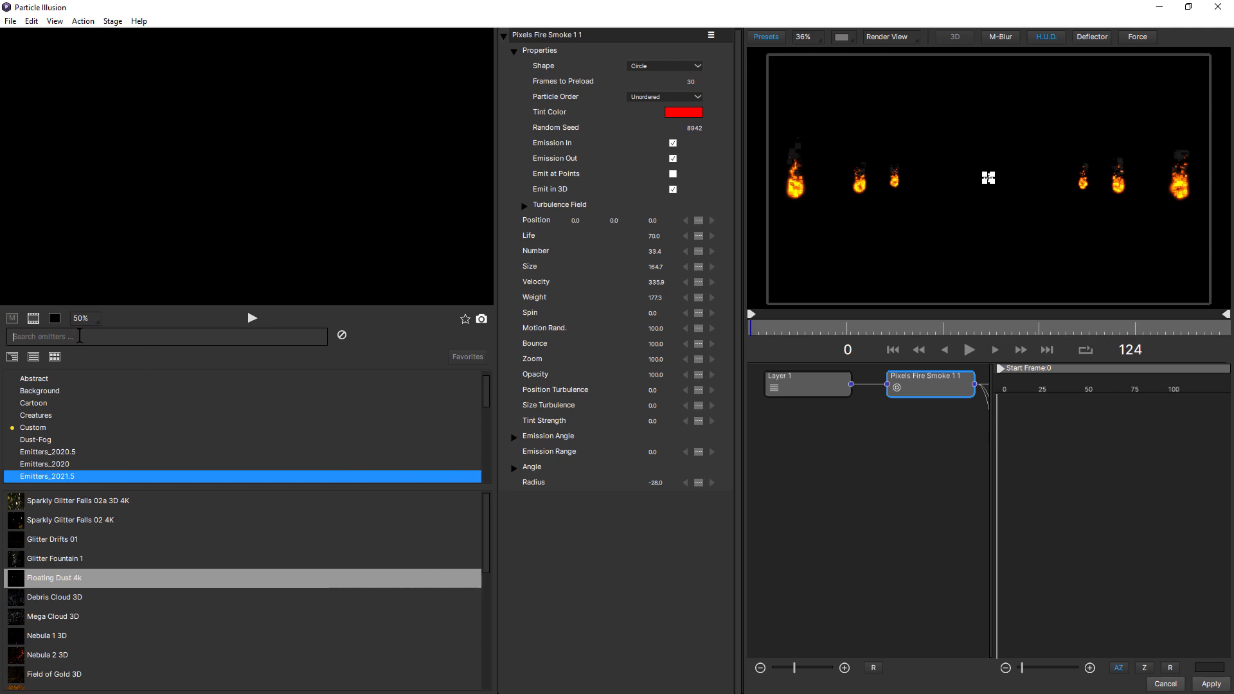
{"action": "type", "text": "p"}
{"action": "type", "text": "l"}
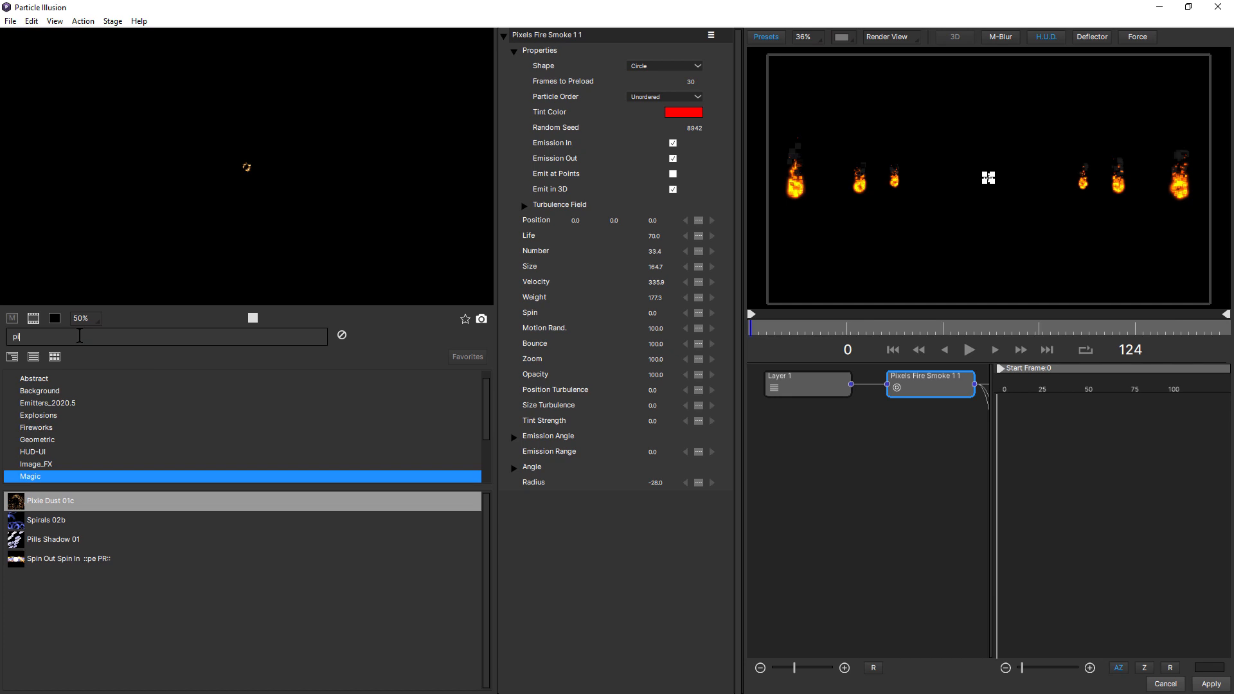
{"action": "type", "text": "xel"}
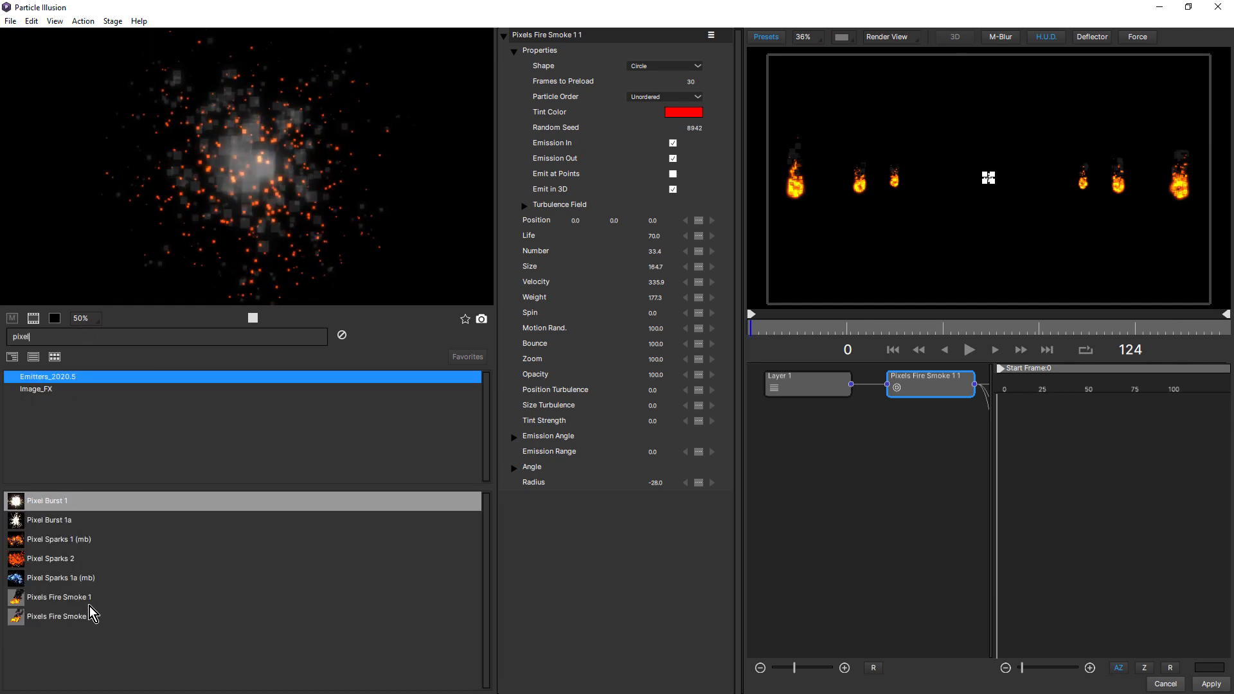
{"action": "left_click", "coordinate": [77, 598]}
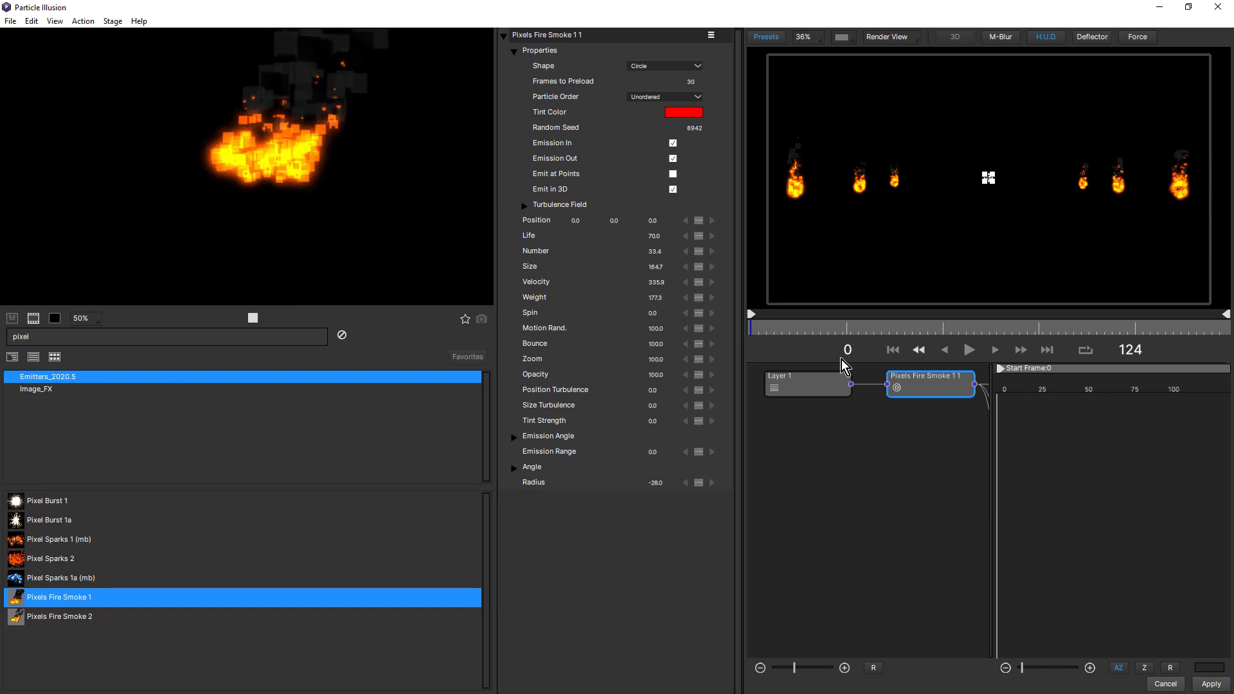
Load the Edit layout in Particle Illusion and play back the torch flames
{"action": "left_click", "coordinate": [54, 21]}
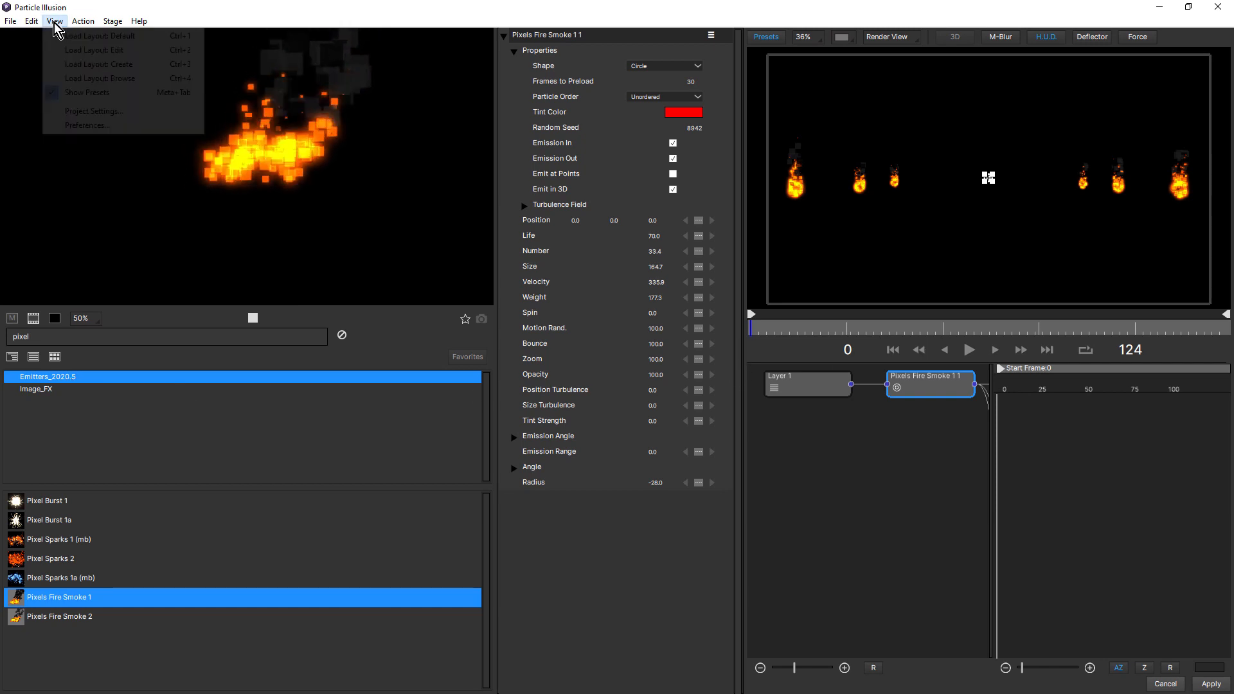
{"action": "left_click", "coordinate": [64, 50]}
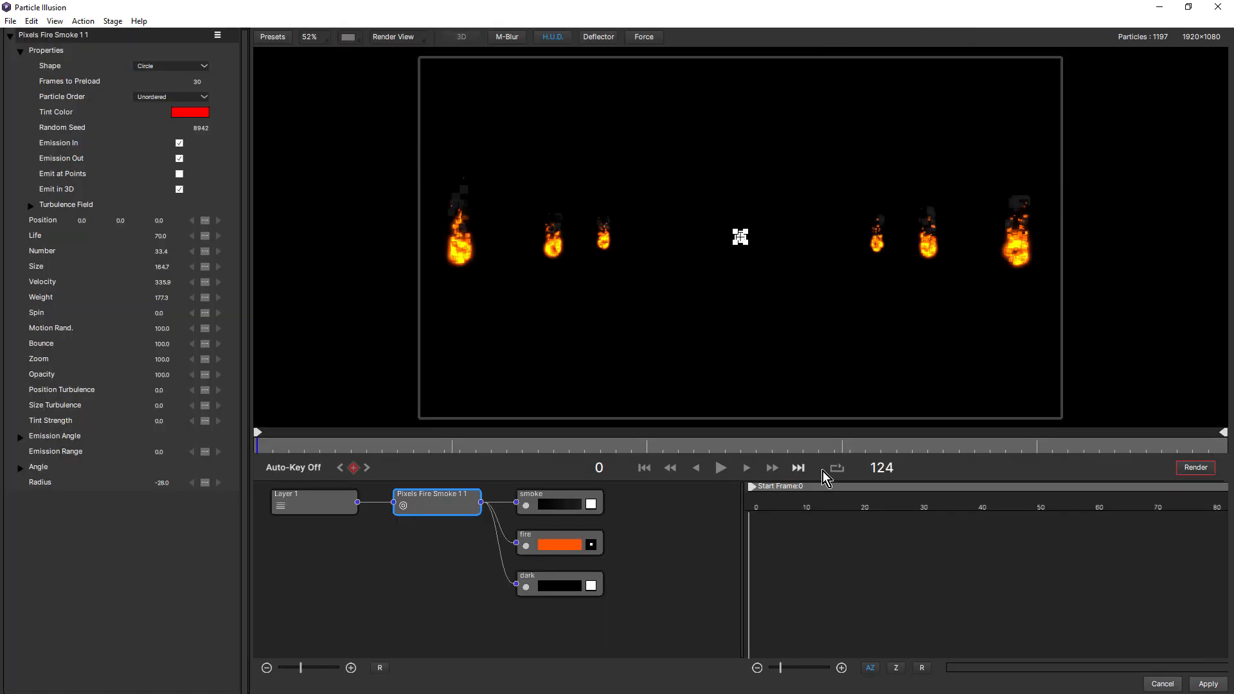
{"action": "left_click", "coordinate": [721, 469]}
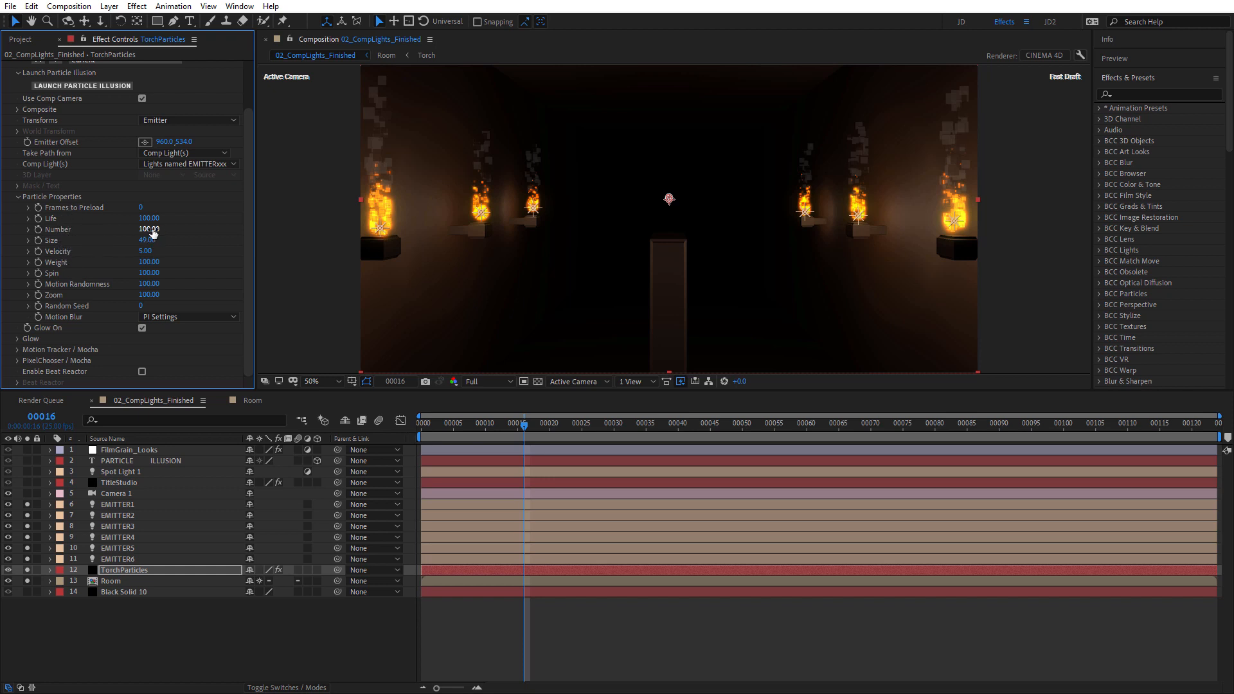
Try a Number of 178 and a Life of 147 in the TorchParticles particle properties, test Velocity too, and undo these changes
{"action": "left_click_drag", "start_coordinate": [197, 231], "coordinate": [207, 234]}
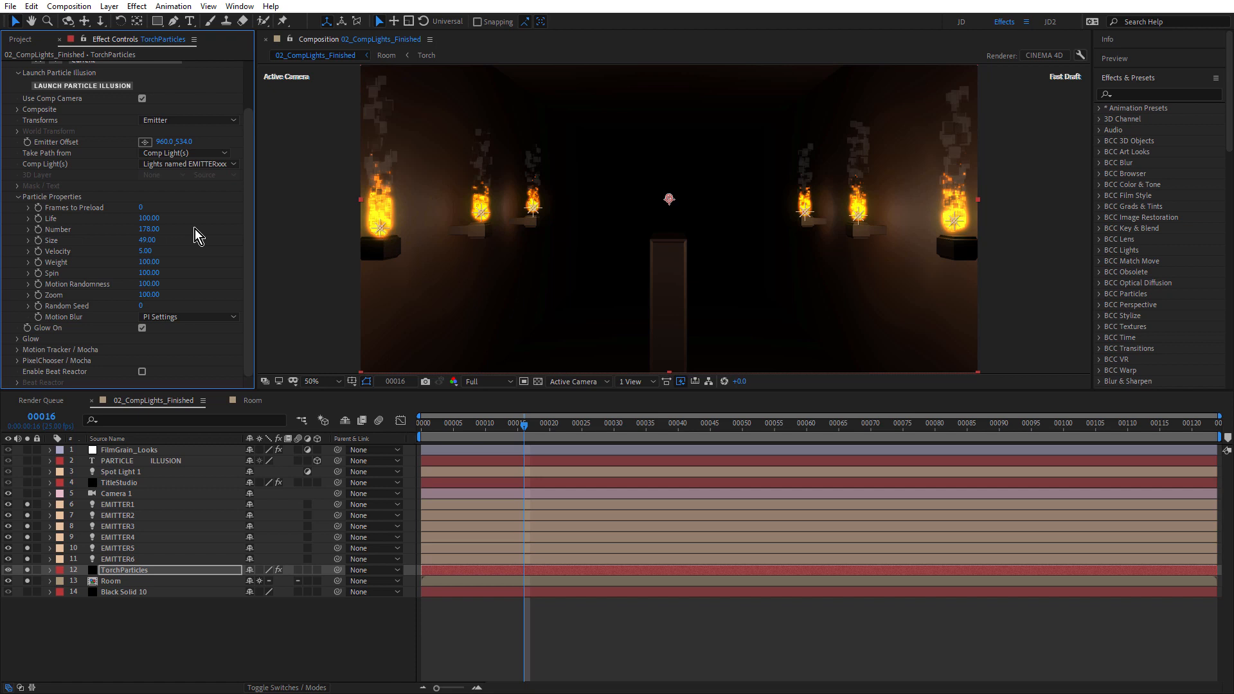
{"action": "key", "text": "ctrl+z"}
{"action": "left_click_drag", "start_coordinate": [149, 218], "coordinate": [185, 221]}
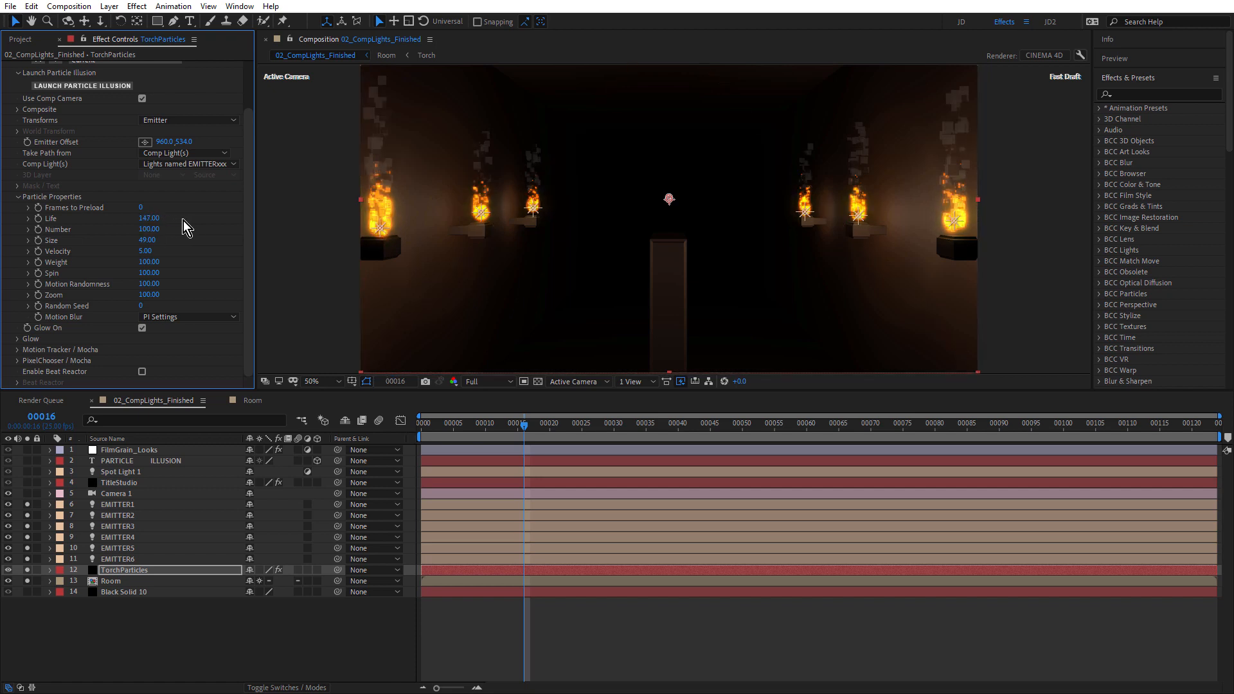
{"action": "left_click_drag", "start_coordinate": [161, 252], "coordinate": [176, 253]}
{"action": "mouse_move", "coordinate": [515, 430]}
{"action": "left_mouse_down"}
{"action": "mouse_move", "coordinate": [485, 432]}
{"action": "mouse_move", "coordinate": [569, 435]}
{"action": "mouse_move", "coordinate": [518, 437]}
{"action": "left_mouse_up"}
{"action": "key", "text": "Page_Down"}
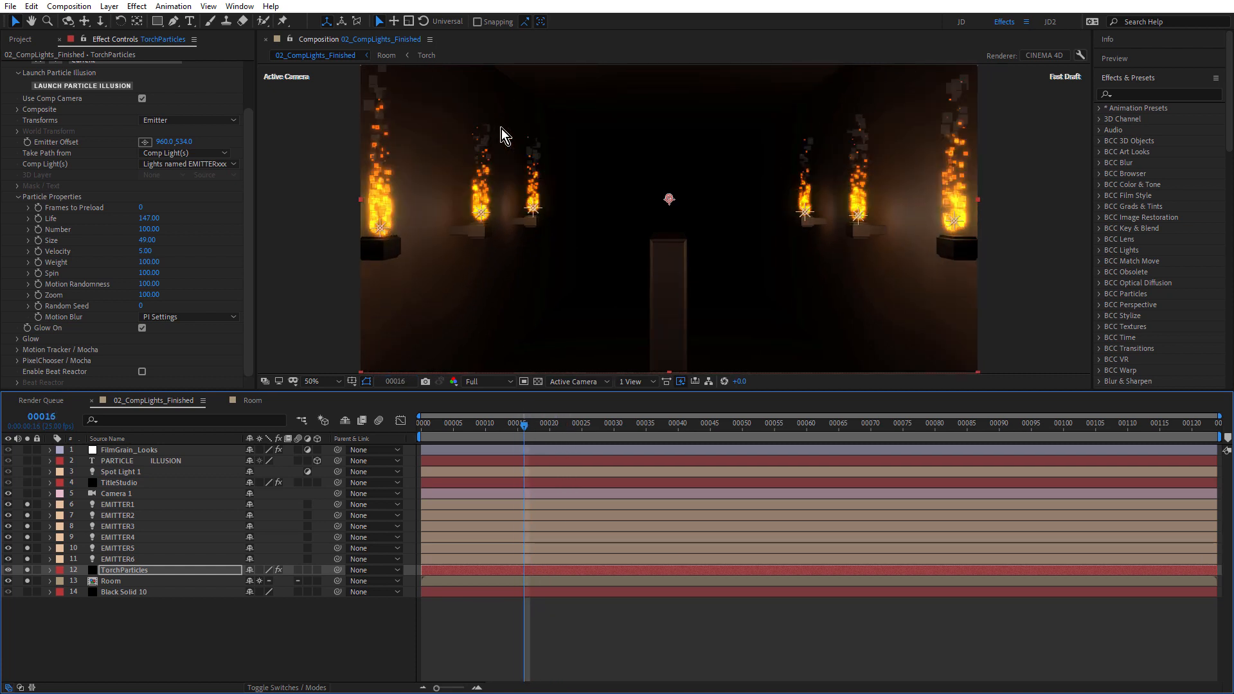
{"action": "key", "text": "ctrl+z"}
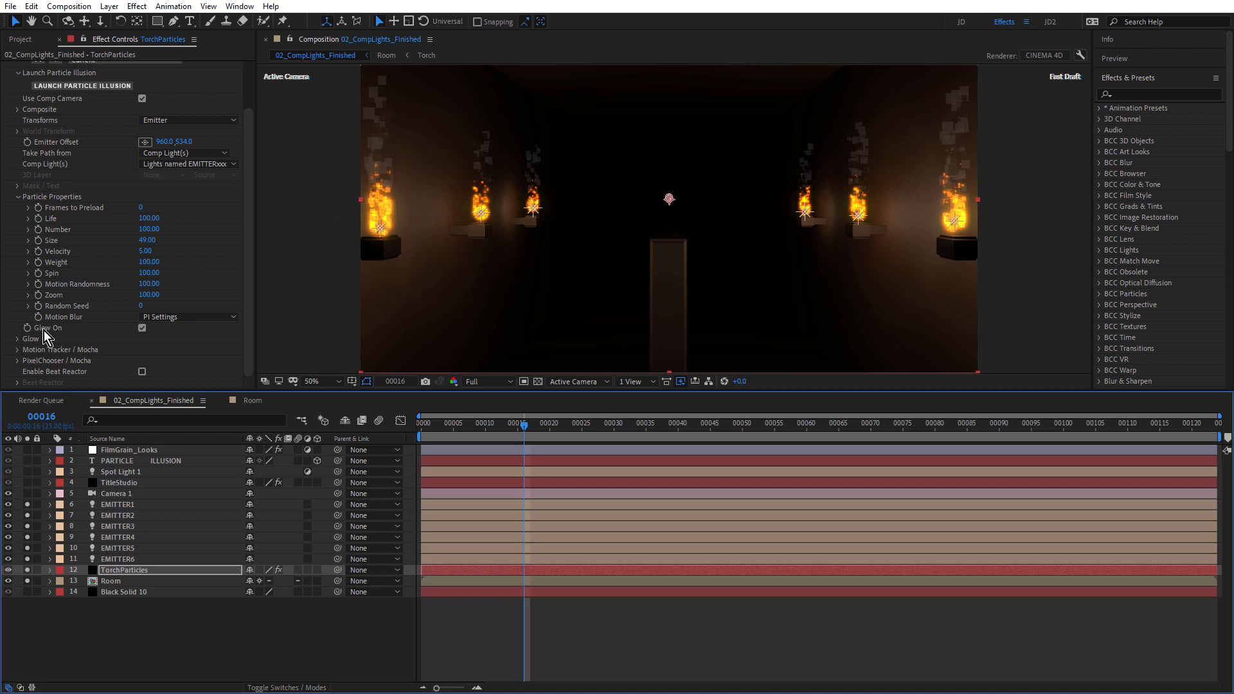
Expand the Glow settings of the TorchParticles effect and compare the flames with Glow On disabled and re-enabled
{"action": "left_click", "coordinate": [18, 339]}
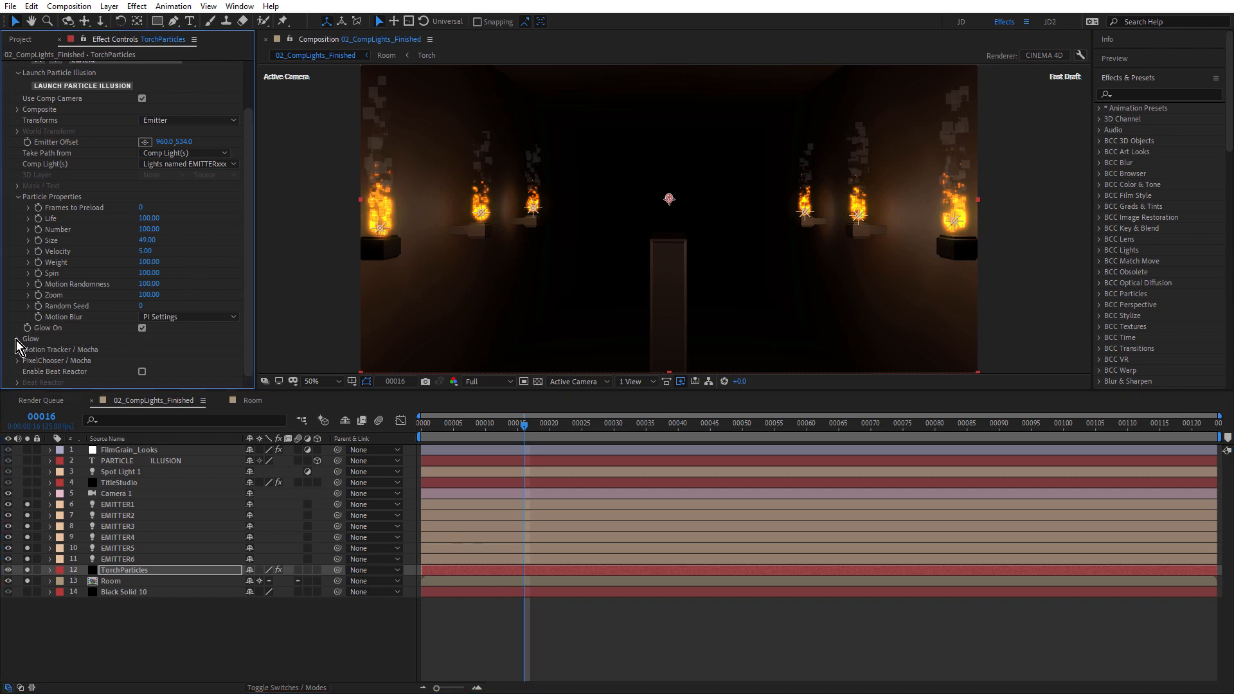
{"action": "scroll", "coordinate": [250, 212], "scroll_direction": "down", "scroll_amount": 1}
{"action": "scroll", "coordinate": [255, 275], "scroll_direction": "down", "scroll_amount": 4}
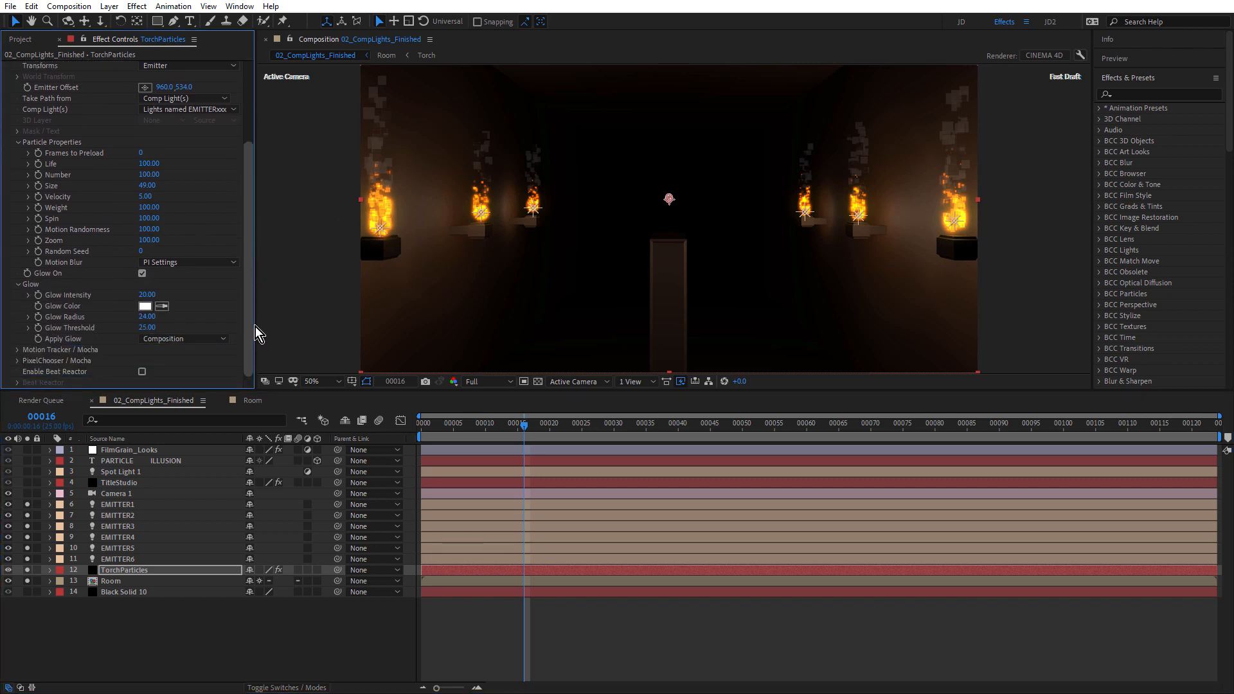
{"action": "left_click", "coordinate": [143, 273]}
{"action": "left_click", "coordinate": [142, 274]}
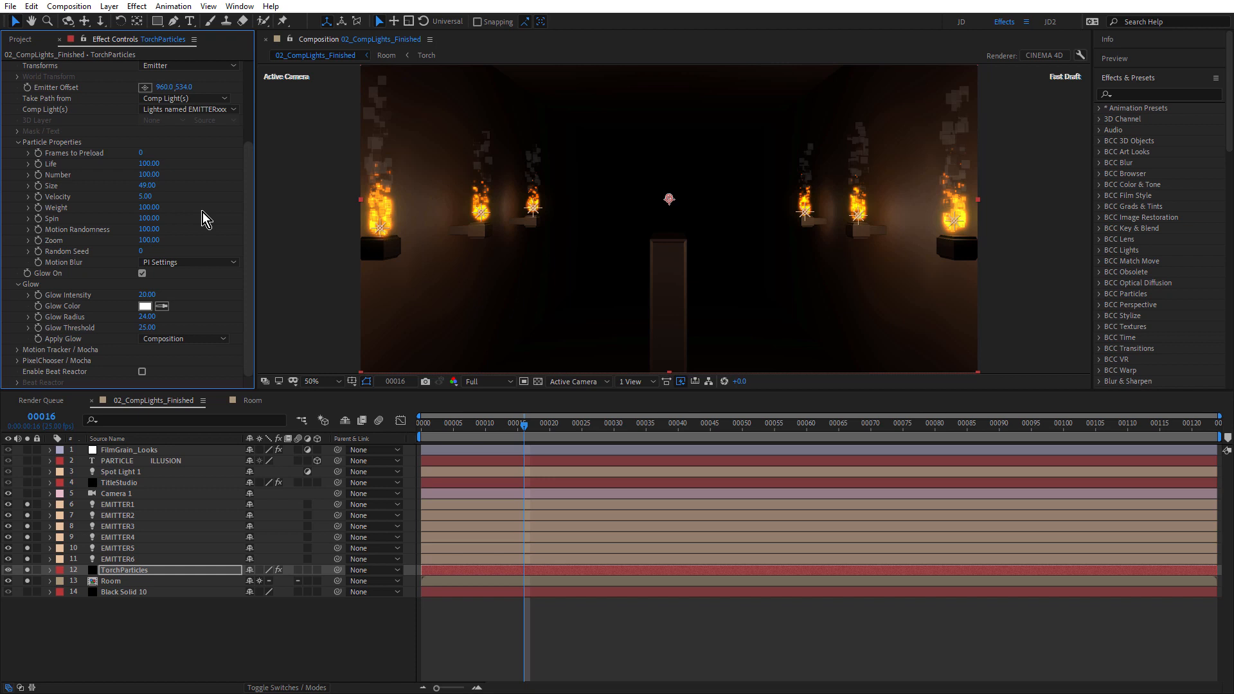
Reveal the Position and Intensity expressions of the EMITTER1 light and check its close-up flicker around frames 14 to 16
{"action": "left_click", "coordinate": [133, 505]}
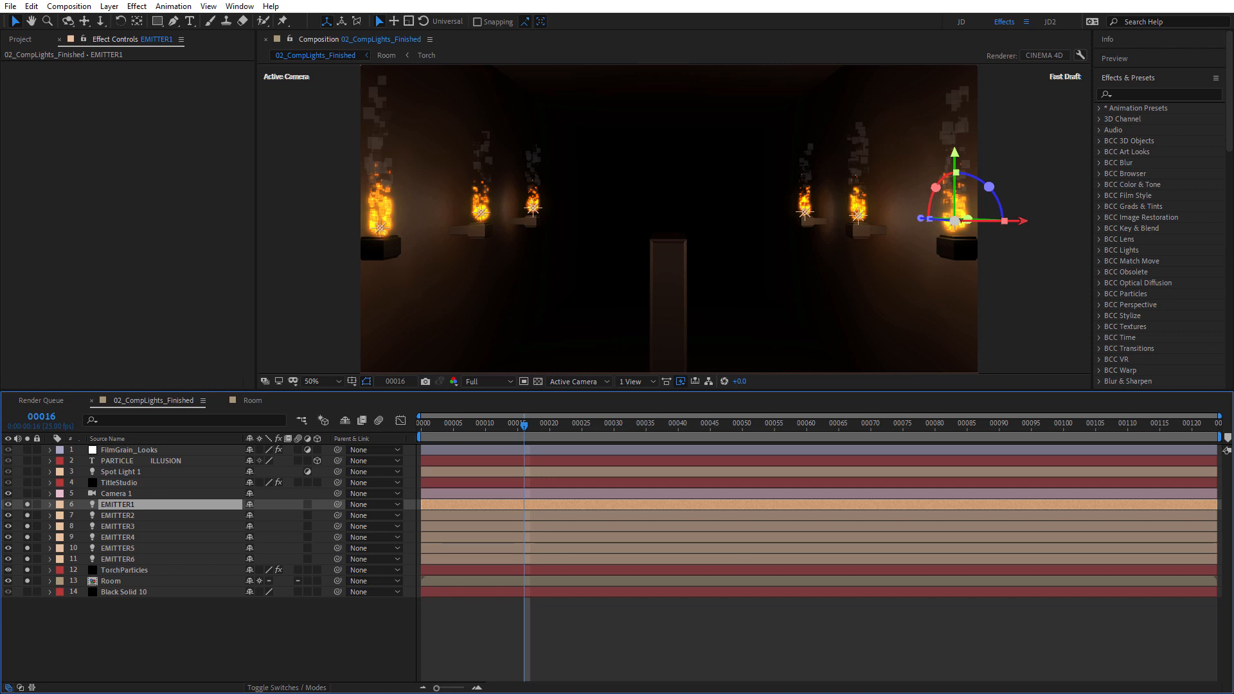
{"action": "scroll", "coordinate": [970, 232], "scroll_direction": "up", "scroll_amount": 3}
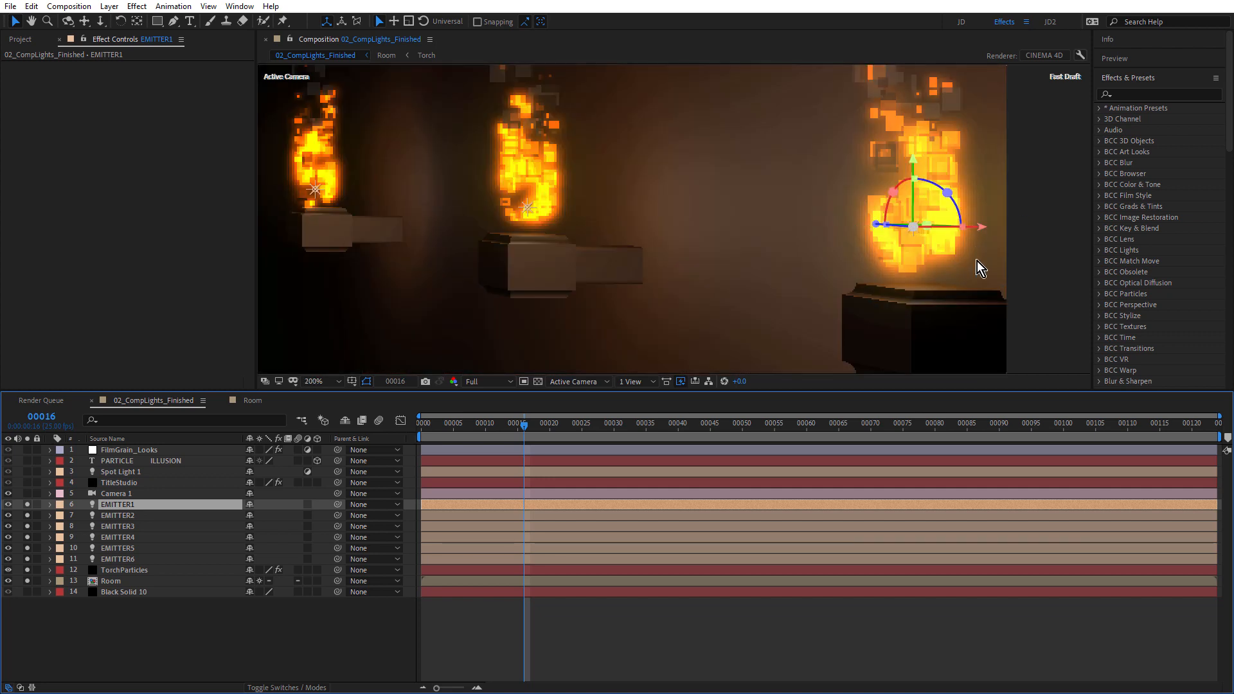
{"action": "left_click_drag", "start_coordinate": [956, 272], "coordinate": [717, 256]}
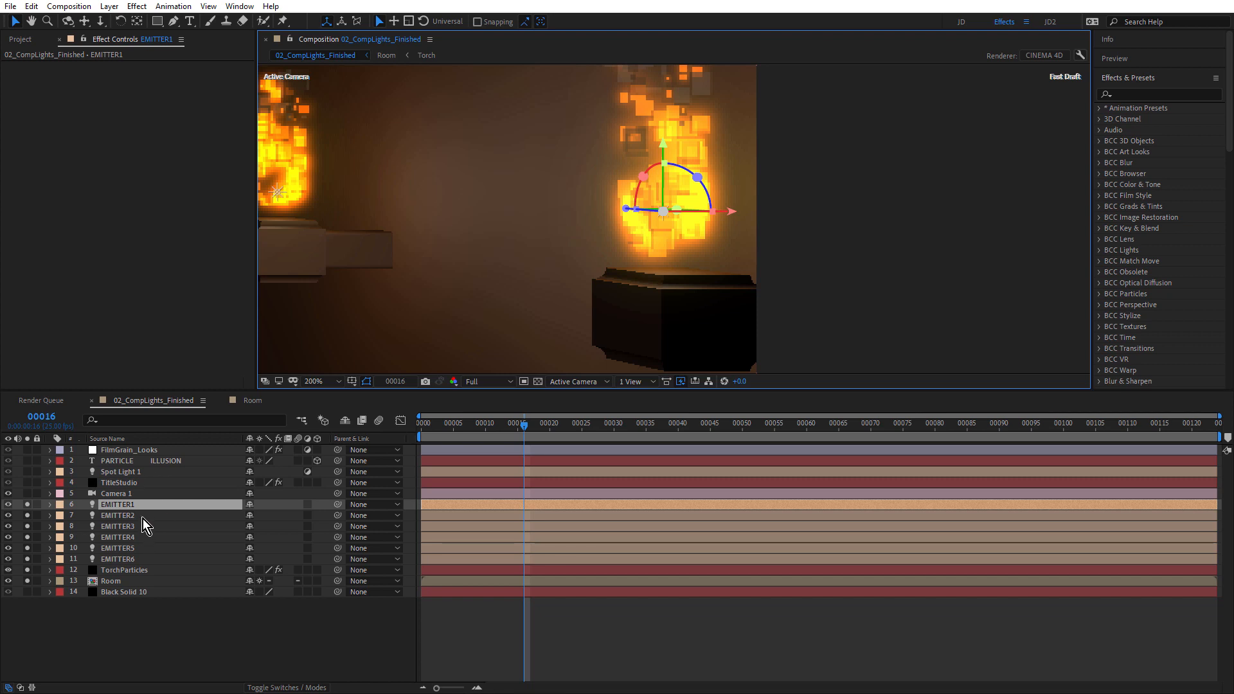
{"action": "key", "text": "e"}
{"action": "key", "text": "e"}
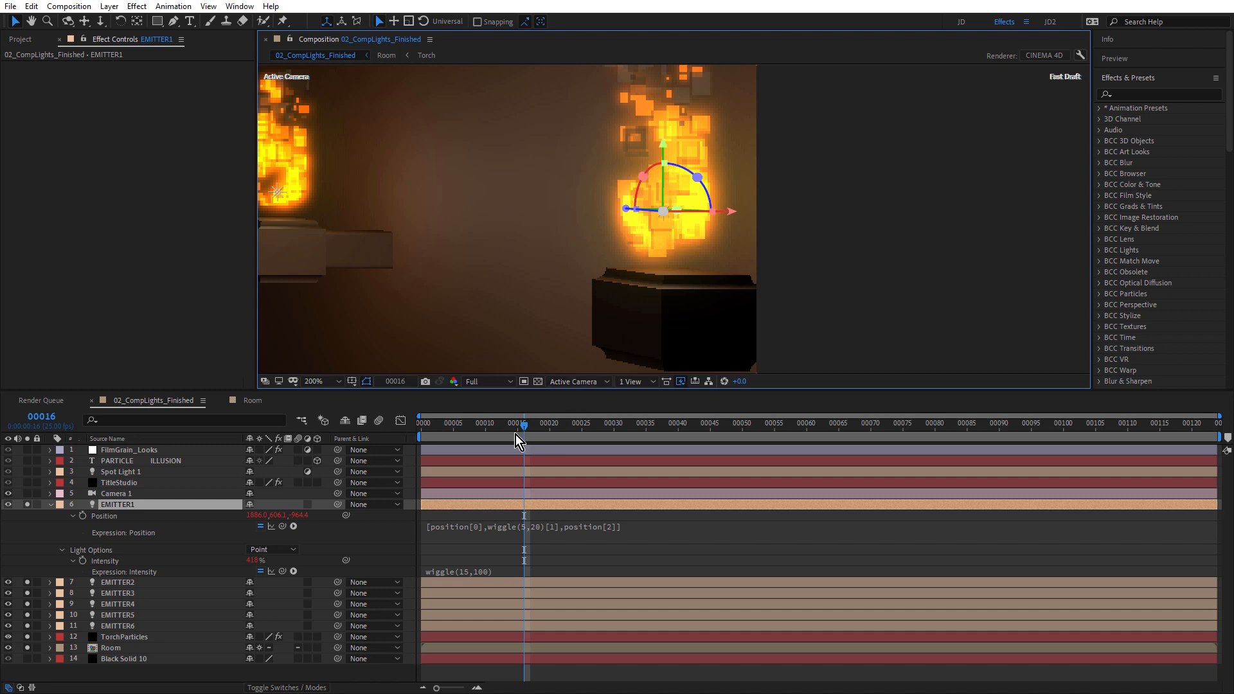
{"action": "mouse_move", "coordinate": [516, 426]}
{"action": "left_mouse_down"}
{"action": "mouse_move", "coordinate": [495, 431]}
{"action": "mouse_move", "coordinate": [541, 440]}
{"action": "mouse_move", "coordinate": [519, 442]}
{"action": "left_mouse_up"}
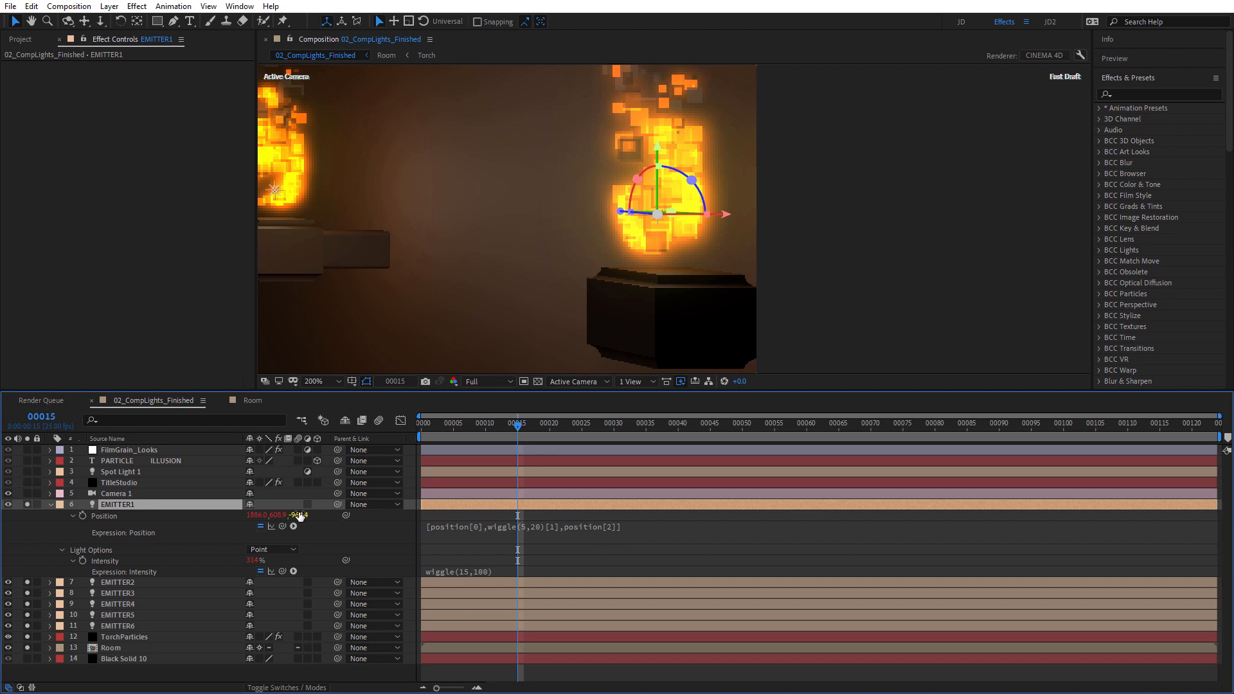
{"action": "mouse_move", "coordinate": [513, 423]}
{"action": "left_mouse_down"}
{"action": "mouse_move", "coordinate": [491, 429]}
{"action": "mouse_move", "coordinate": [556, 440]}
{"action": "mouse_move", "coordinate": [495, 444]}
{"action": "mouse_move", "coordinate": [524, 444]}
{"action": "left_mouse_up"}
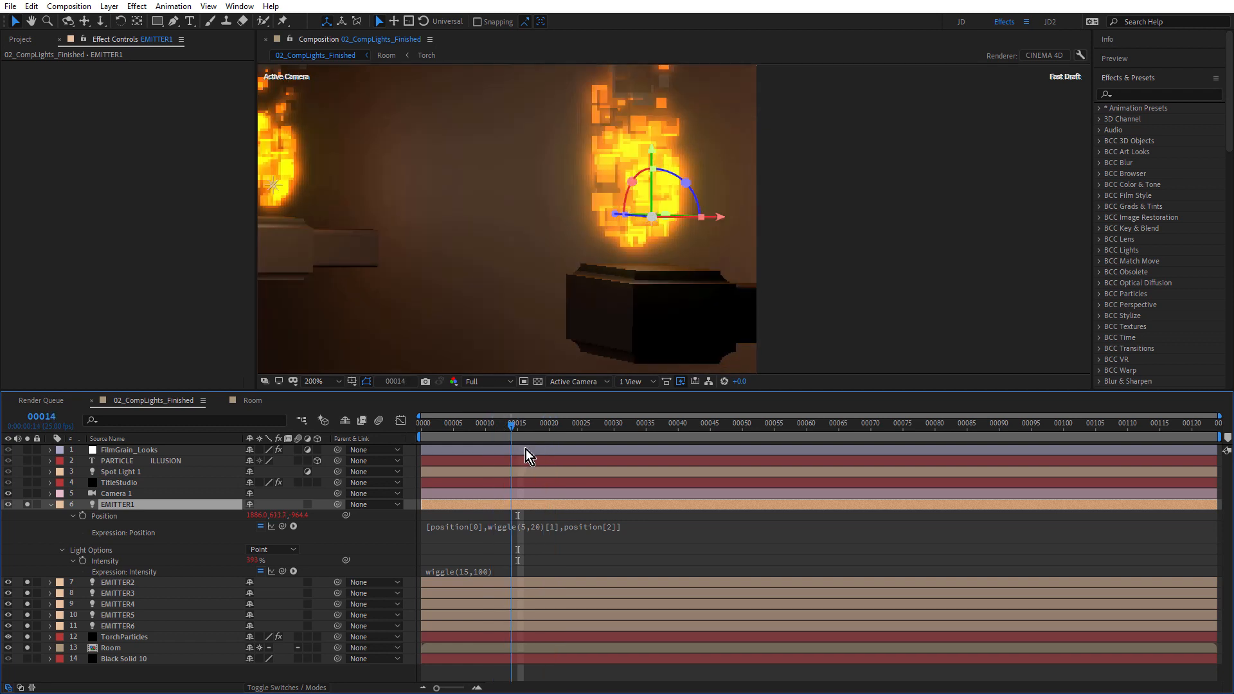
Change the wiggle in EMITTER1's Position expression to wiggle(5,100)
{"action": "left_click", "coordinate": [535, 530]}
{"action": "left_click", "coordinate": [557, 524]}
{"action": "left_click_drag", "start_coordinate": [557, 521], "coordinate": [560, 524]}
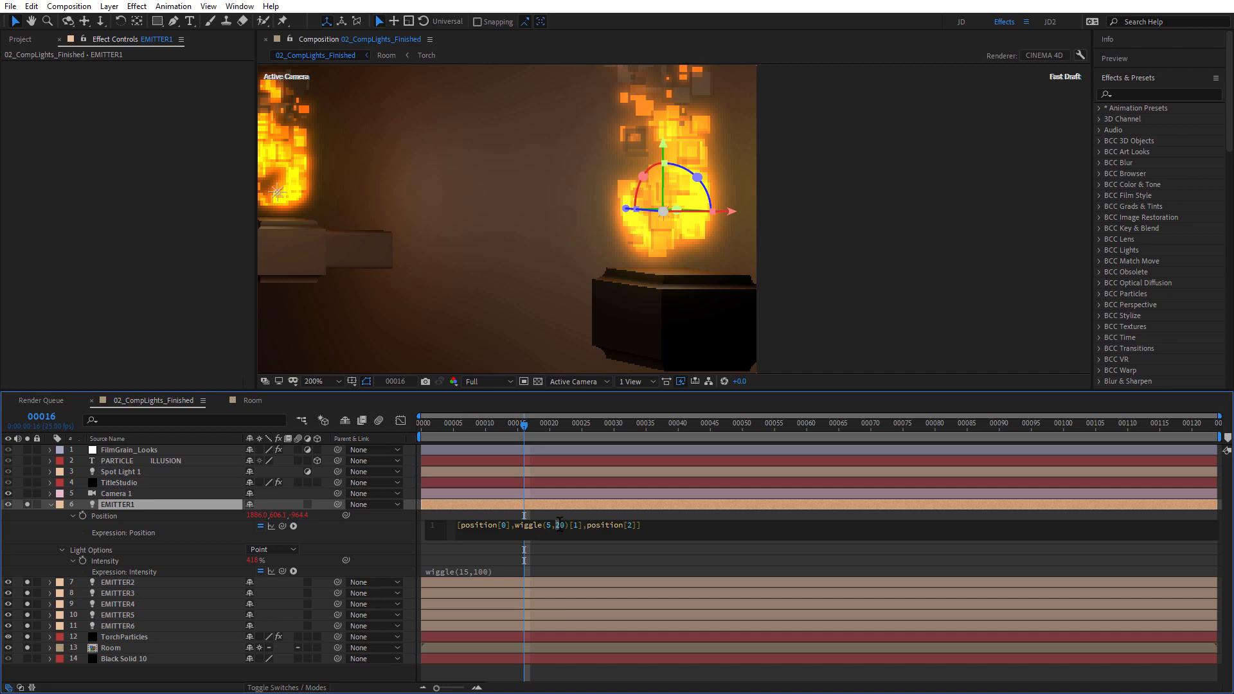
{"action": "type", "text": "10"}
{"action": "left_click", "coordinate": [666, 551]}
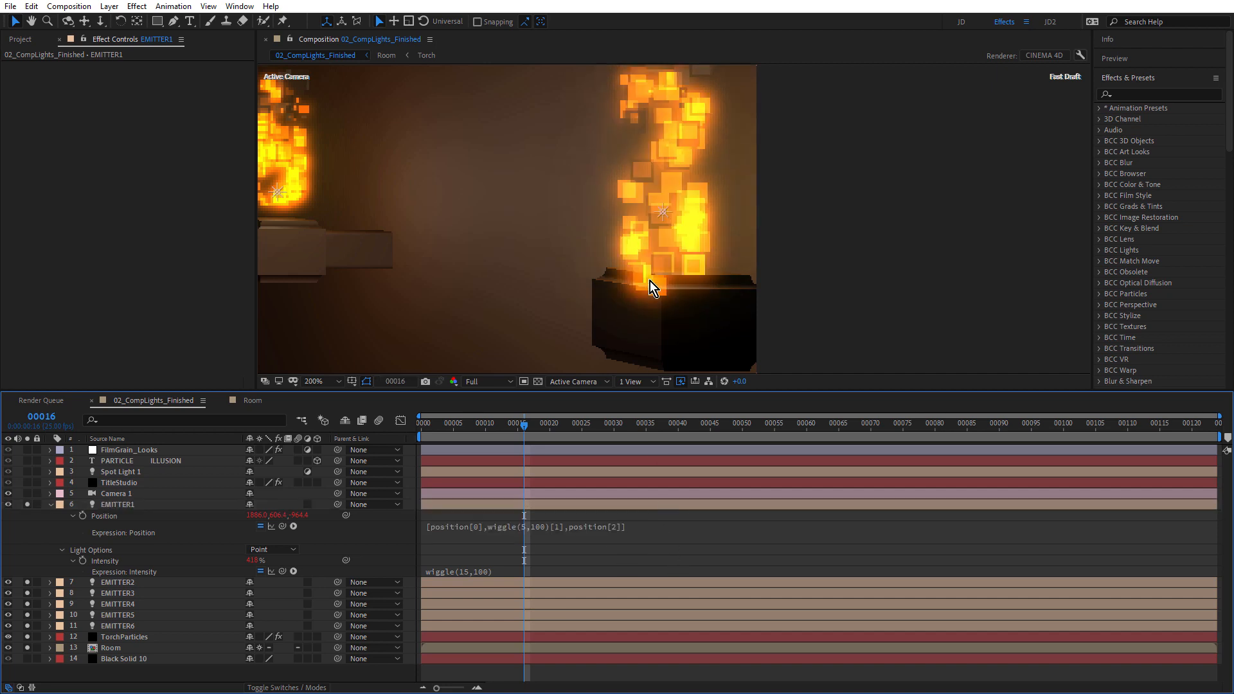
Preview the exaggerated EMITTER1 flame movement and limit the work area to a short range around the current frame
{"action": "scroll", "coordinate": [649, 283], "scroll_direction": "down", "scroll_amount": 2}
{"action": "left_click", "coordinate": [517, 429]}
{"action": "key", "text": "space"}
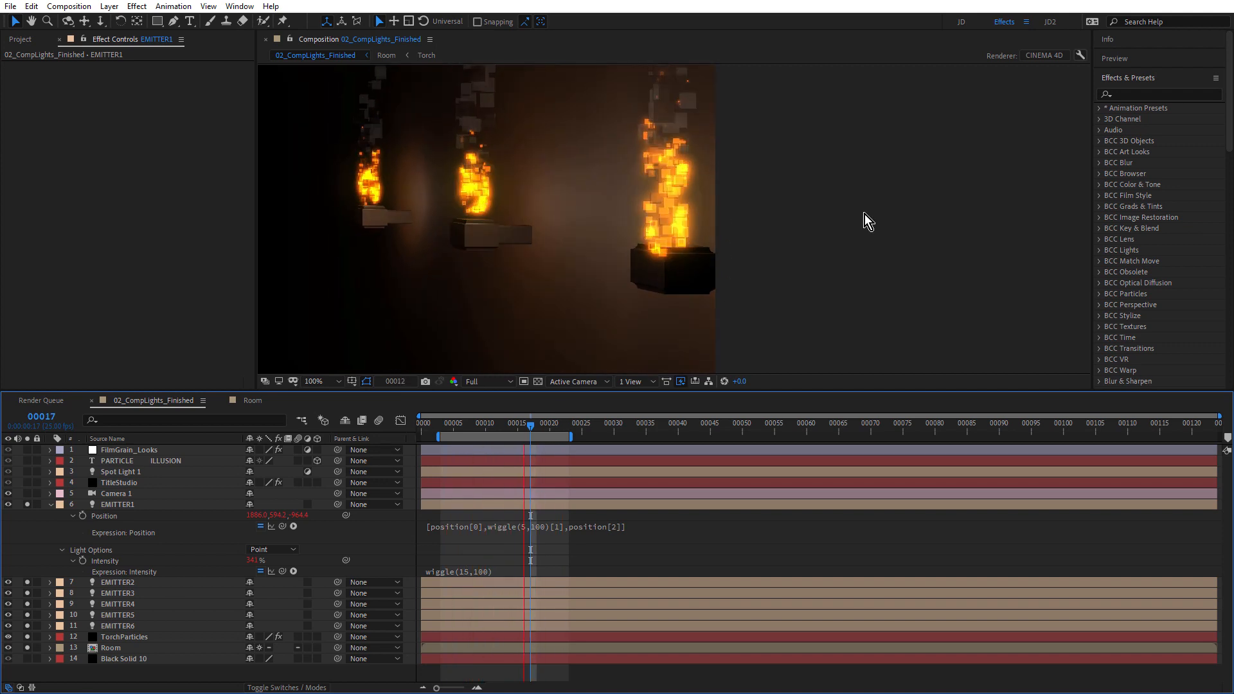
{"action": "key", "text": "n"}
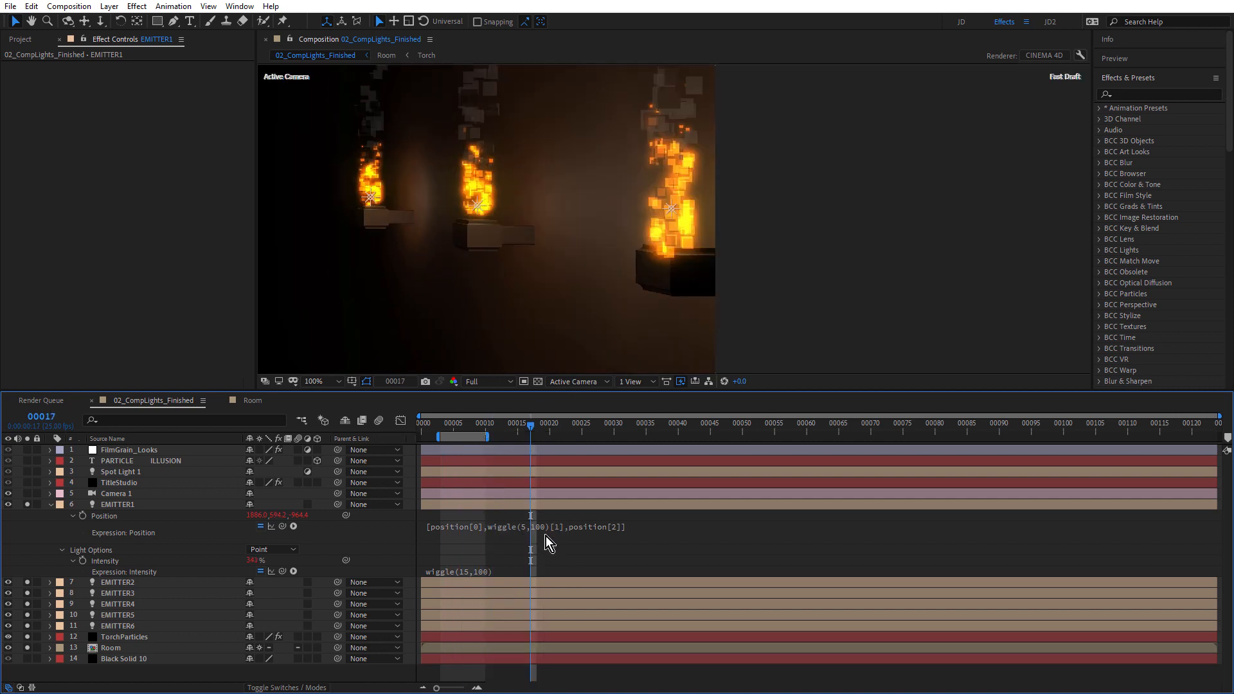
{"action": "key", "text": "b"}
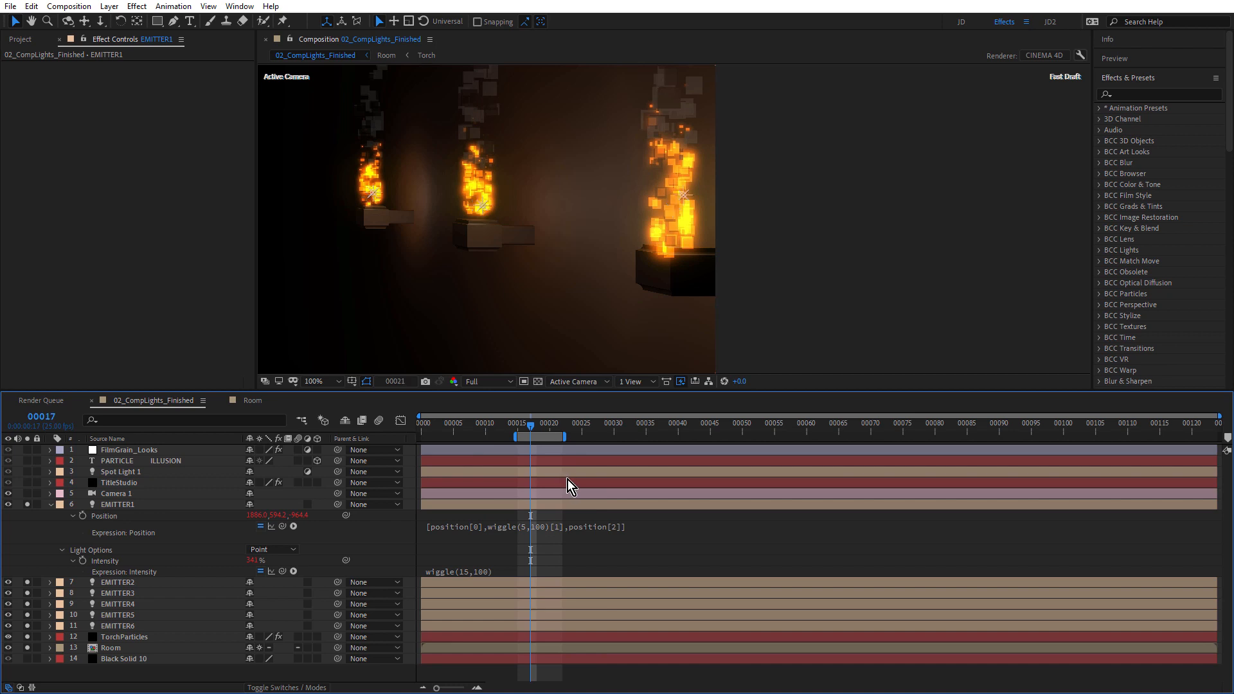
Undo the work area changes and the EMITTER1 wiggle edit, and return to frame 16
{"action": "key", "text": "ctrl+z"}
{"action": "key", "text": "ctrl+z"}
{"action": "key", "text": "ctrl+z"}
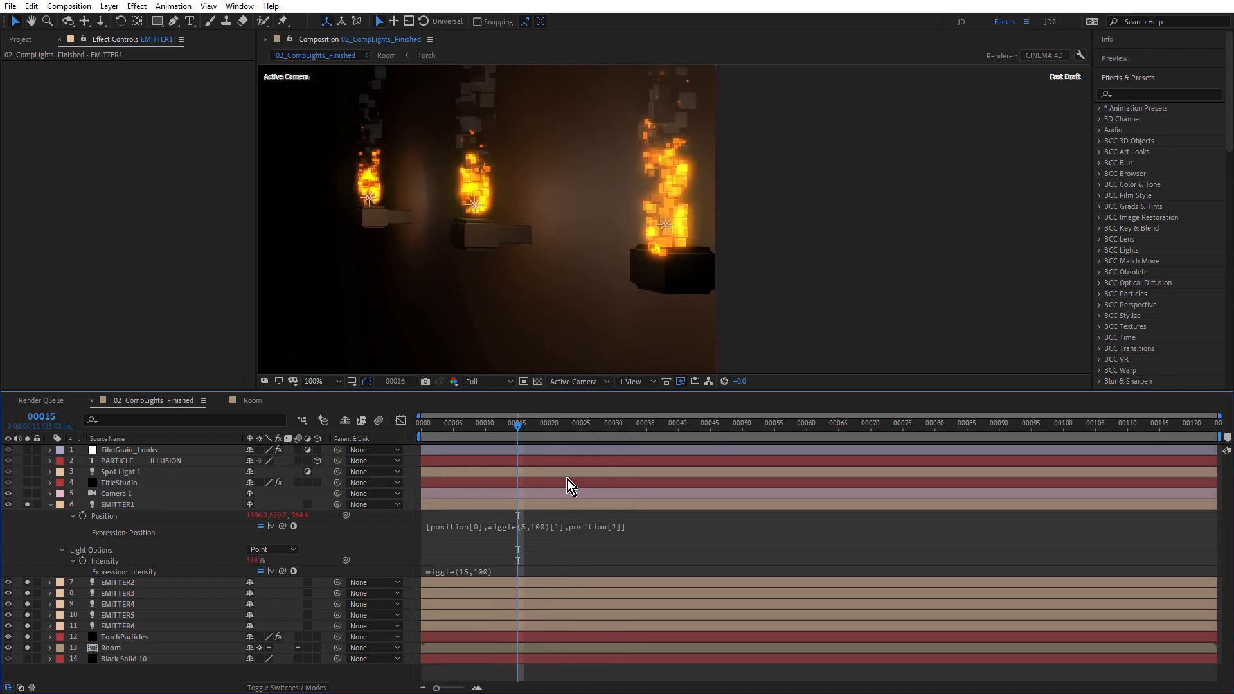
{"action": "mouse_move", "coordinate": [516, 429]}
{"action": "left_mouse_down"}
{"action": "mouse_move", "coordinate": [499, 437]}
{"action": "mouse_move", "coordinate": [540, 441]}
{"action": "mouse_move", "coordinate": [509, 448]}
{"action": "mouse_move", "coordinate": [522, 451]}
{"action": "left_mouse_up"}
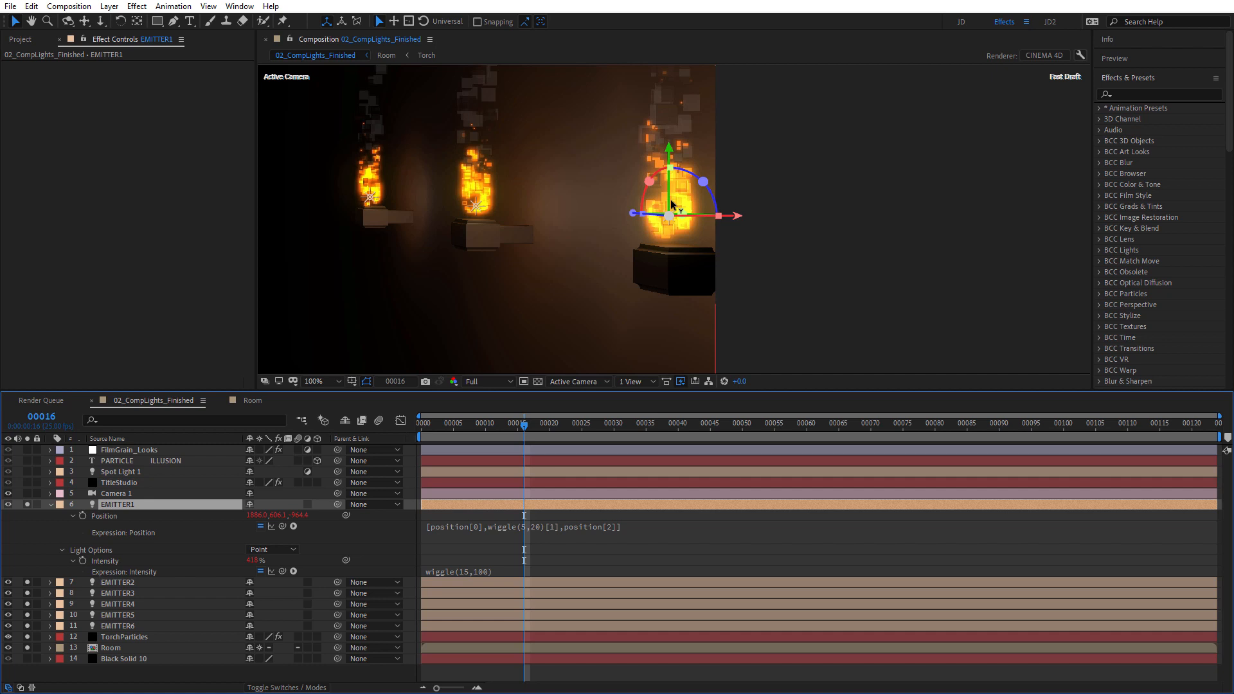
Check EMITTER1's flicker up to frame 19, collapse its properties, and frame the full corridor at 50% zoom
{"action": "mouse_move", "coordinate": [524, 429]}
{"action": "left_mouse_down"}
{"action": "mouse_move", "coordinate": [501, 426]}
{"action": "mouse_move", "coordinate": [561, 432]}
{"action": "mouse_move", "coordinate": [505, 440]}
{"action": "mouse_move", "coordinate": [560, 438]}
{"action": "mouse_move", "coordinate": [523, 439]}
{"action": "mouse_move", "coordinate": [537, 440]}
{"action": "left_mouse_up"}
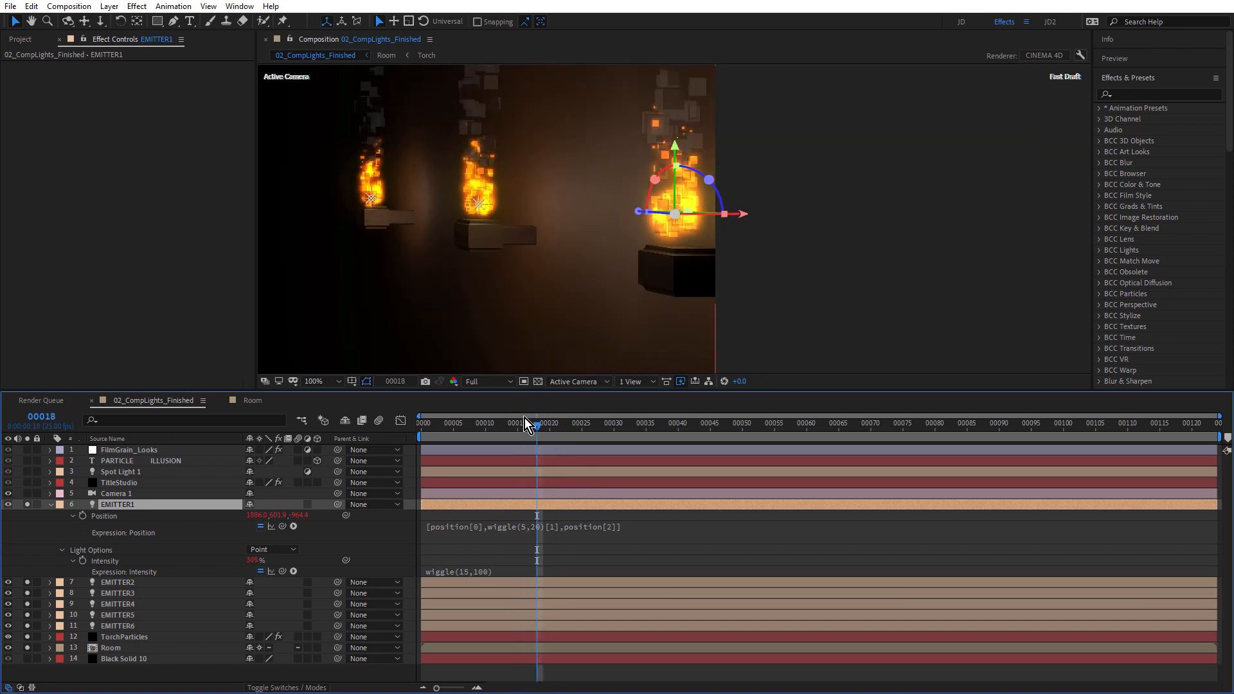
{"action": "left_click_drag", "start_coordinate": [523, 430], "coordinate": [543, 454]}
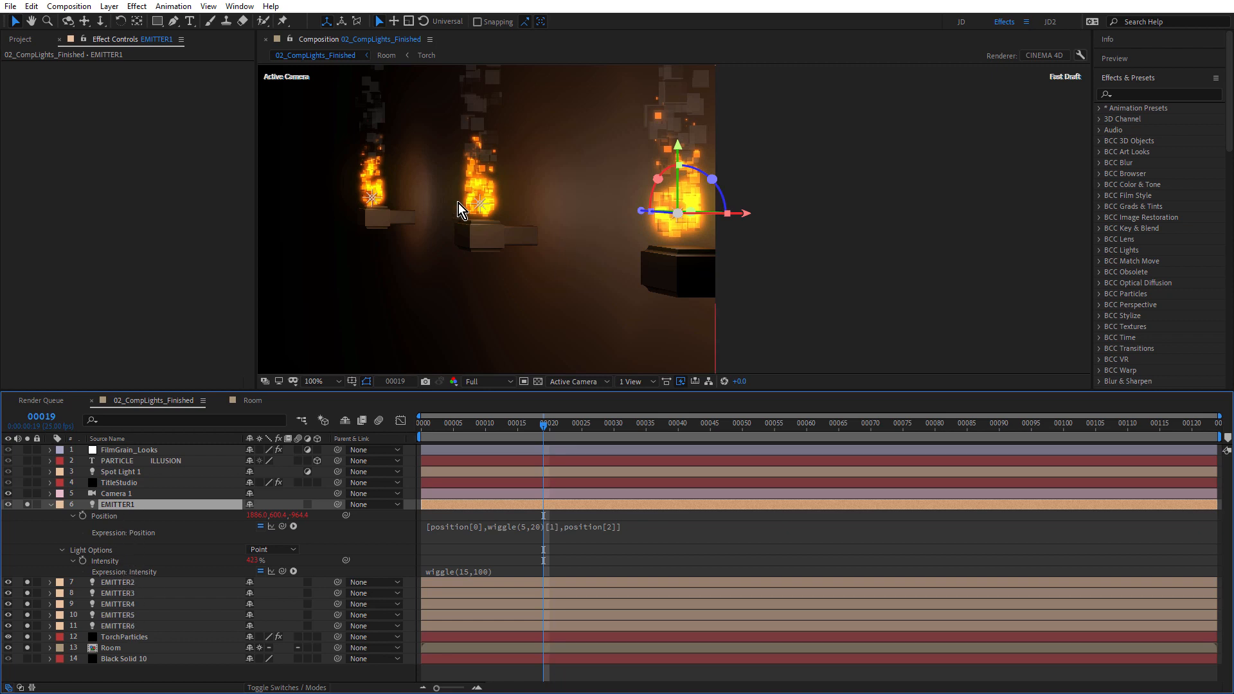
{"action": "left_click", "coordinate": [50, 505]}
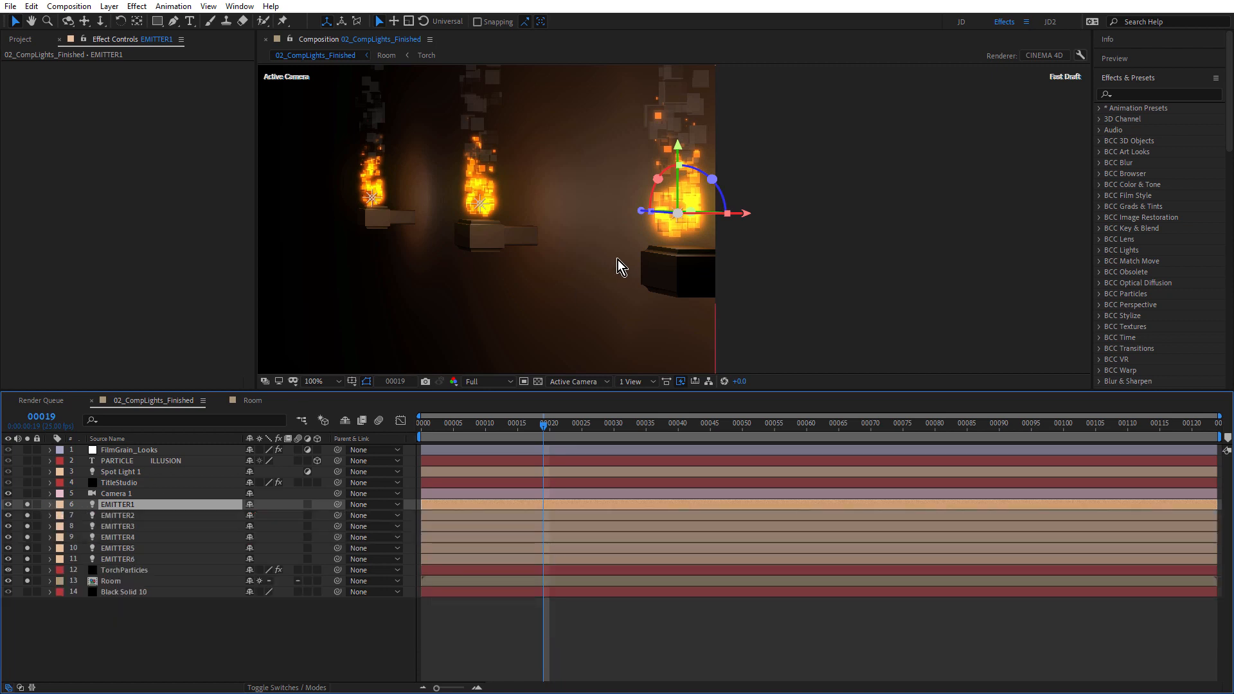
{"action": "scroll", "coordinate": [619, 260], "scroll_direction": "down", "scroll_amount": 4}
{"action": "scroll", "coordinate": [459, 226], "scroll_direction": "up", "scroll_amount": 2}
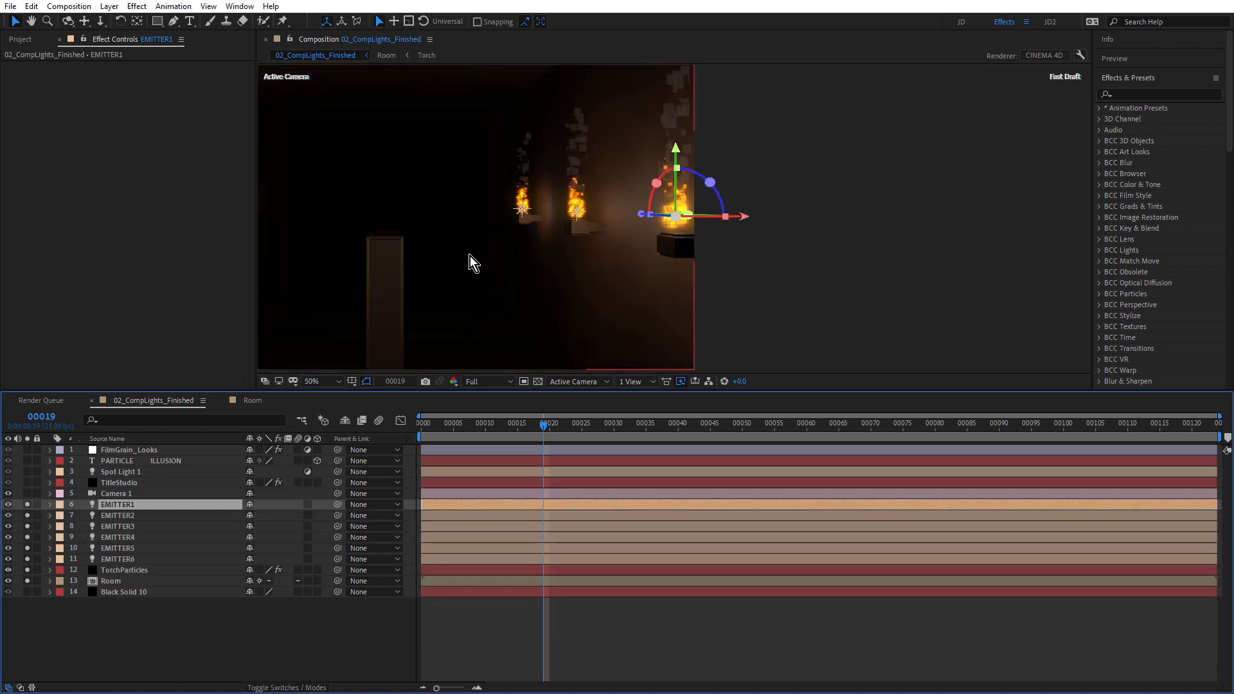
{"action": "key", "text": "h"}
{"action": "left_click_drag", "start_coordinate": [461, 257], "coordinate": [673, 257]}
{"action": "key", "text": "v"}
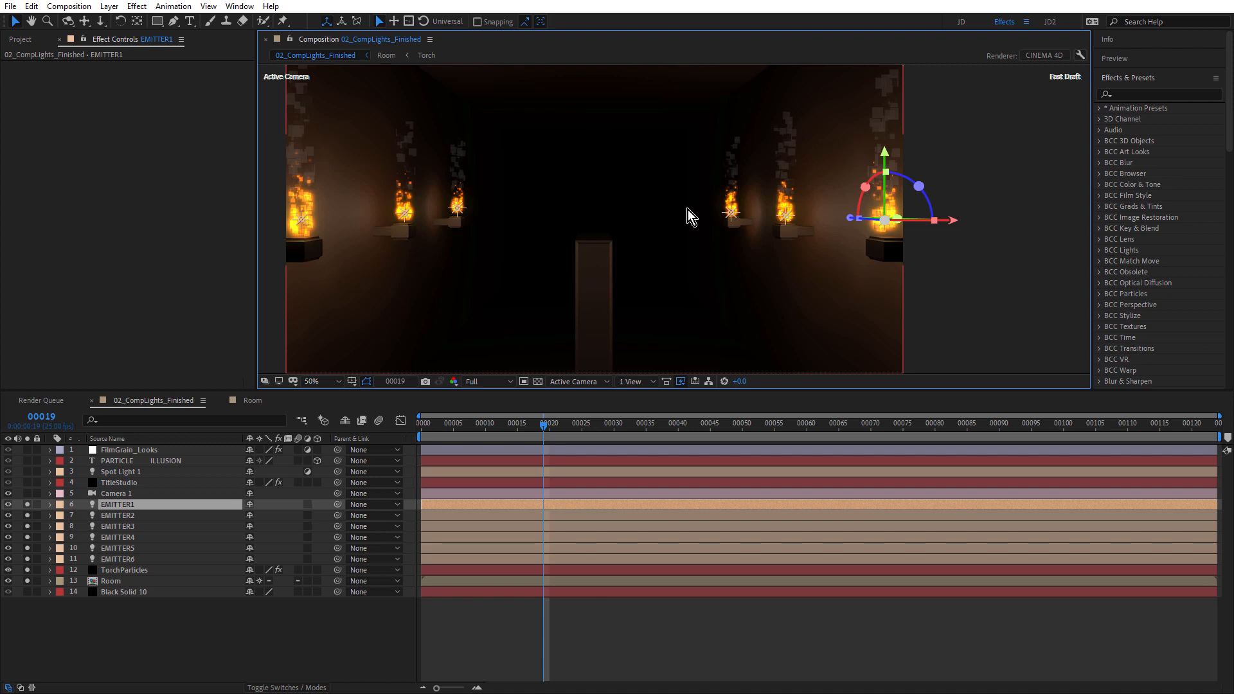
Show Camera 1 in a horizontal two-view layout with a Top view, and scrub its keyframed Position to frame 29
{"action": "left_click", "coordinate": [125, 495]}
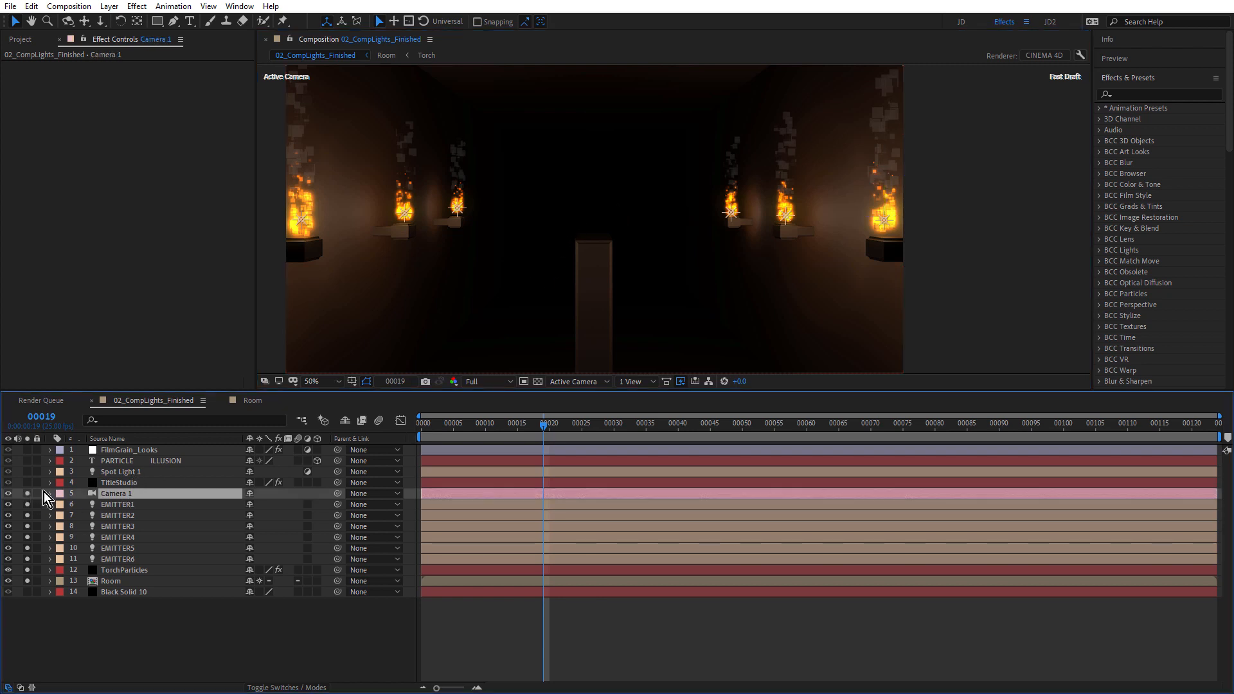
{"action": "left_click", "coordinate": [639, 382]}
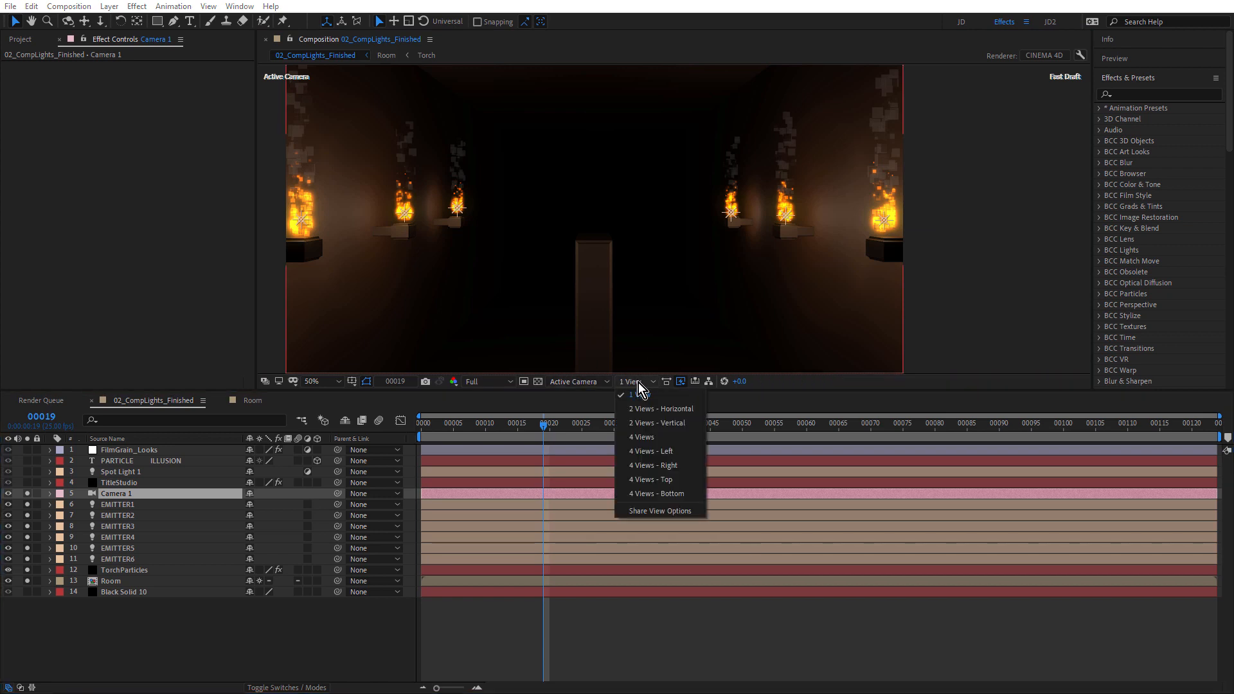
{"action": "left_click", "coordinate": [643, 407]}
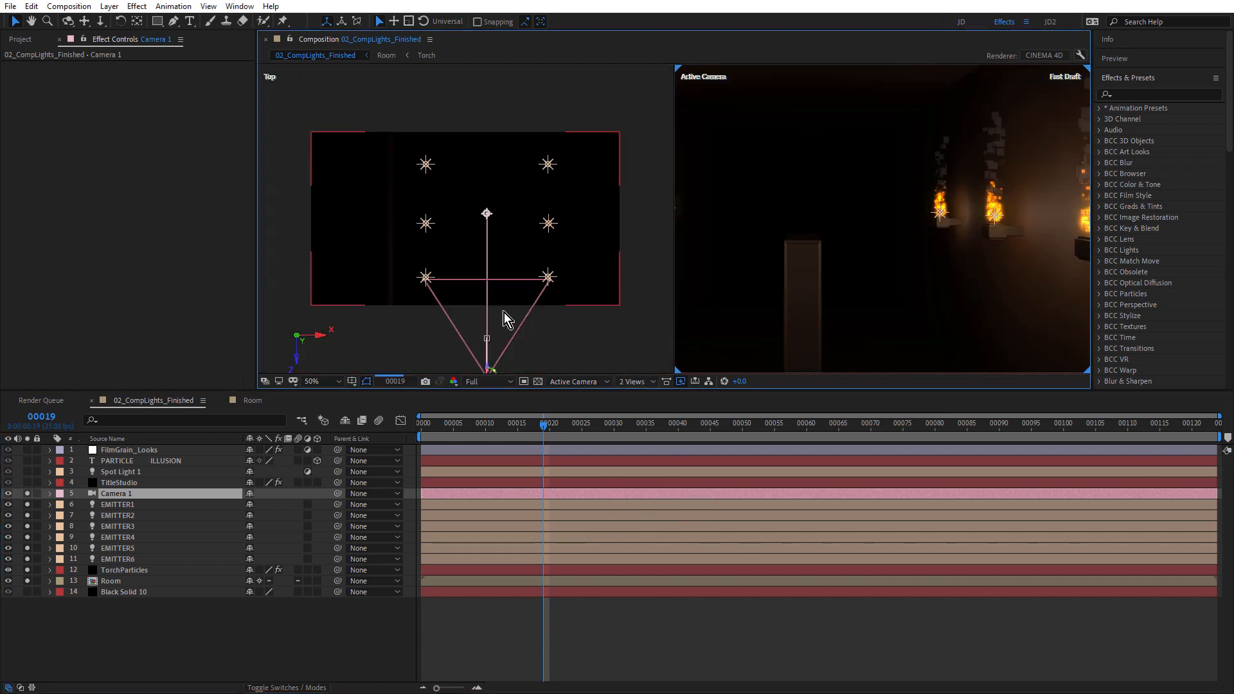
{"action": "key", "text": "space"}
{"action": "left_click_drag", "start_coordinate": [523, 311], "coordinate": [541, 220]}
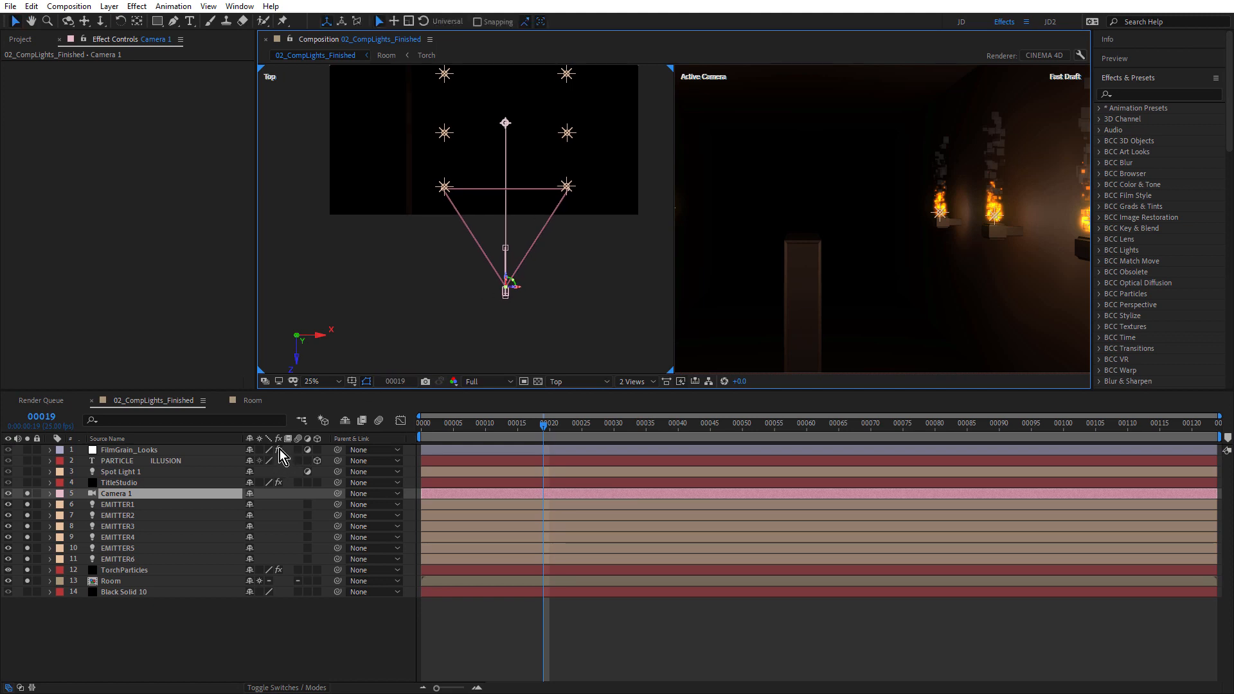
{"action": "key", "text": "p"}
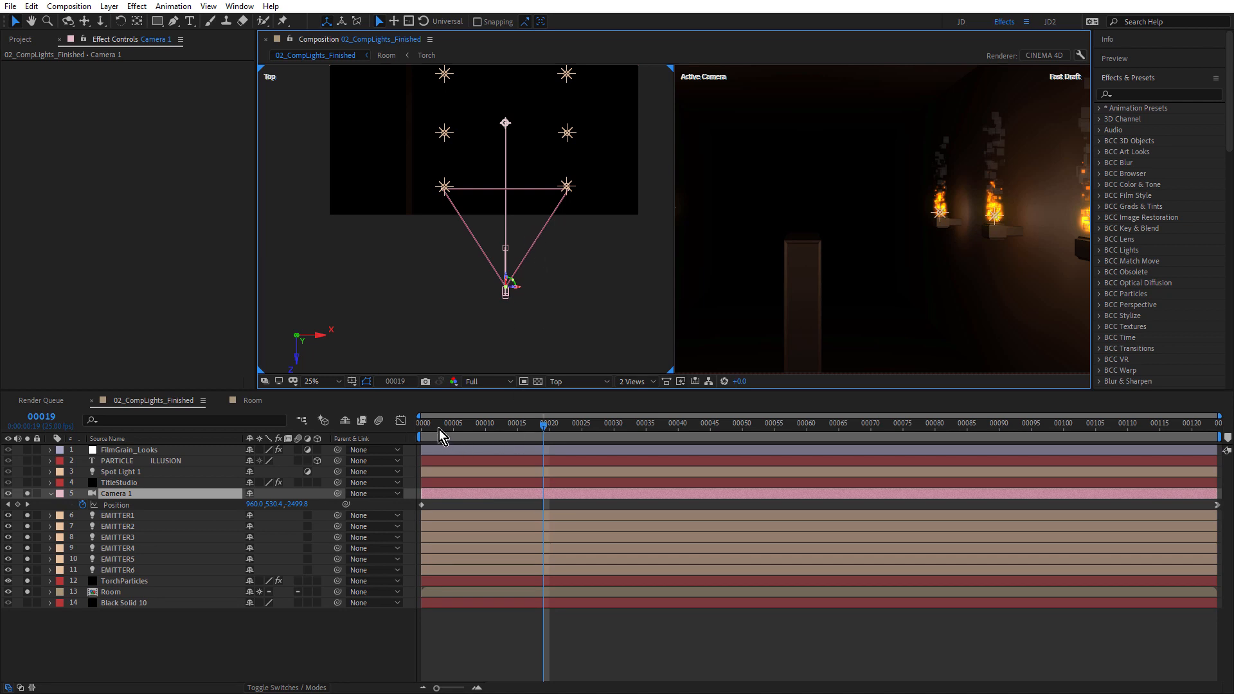
{"action": "left_click_drag", "start_coordinate": [447, 423], "coordinate": [607, 476]}
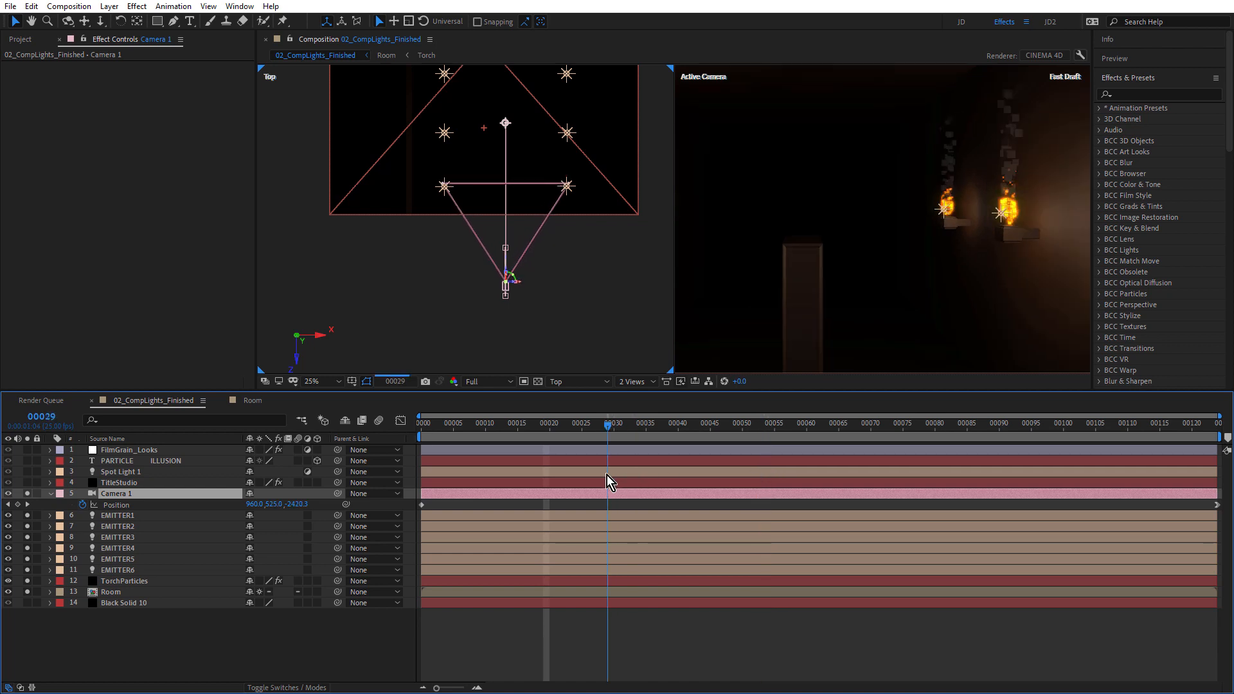
Select the TorchParticles layer, collapse Camera 1's properties, and return the composition to a single view
{"action": "left_click", "coordinate": [122, 582]}
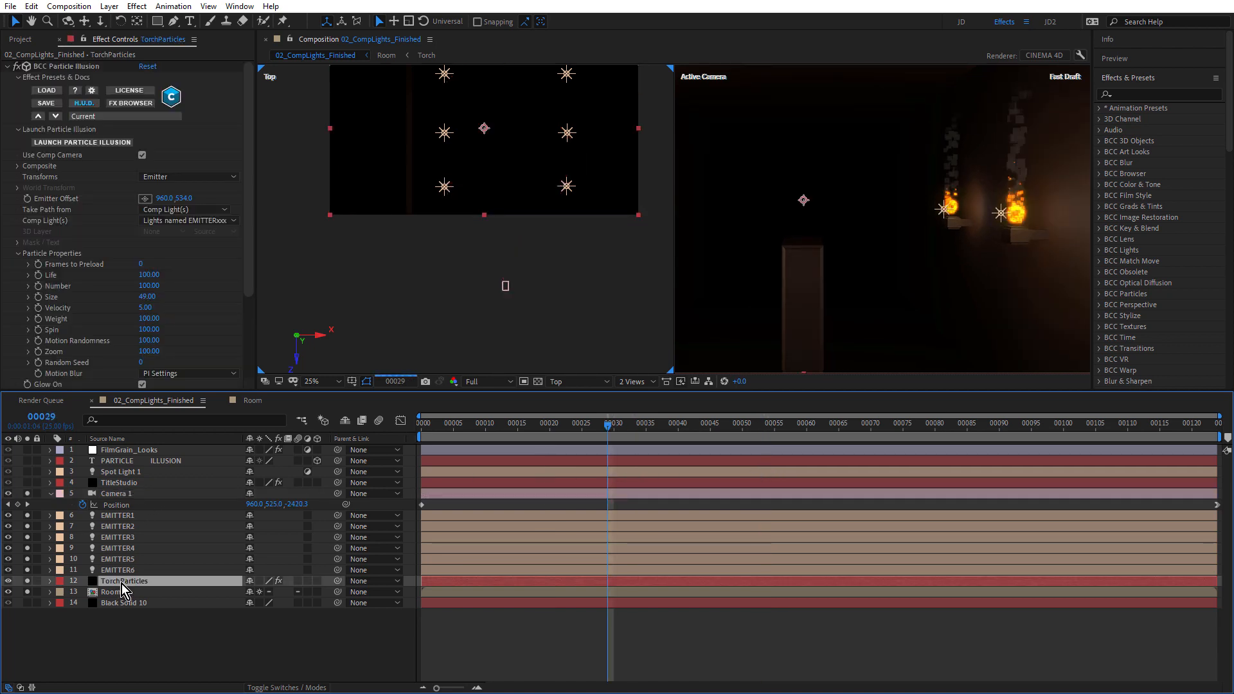
{"action": "left_click", "coordinate": [49, 494]}
{"action": "left_click", "coordinate": [635, 382]}
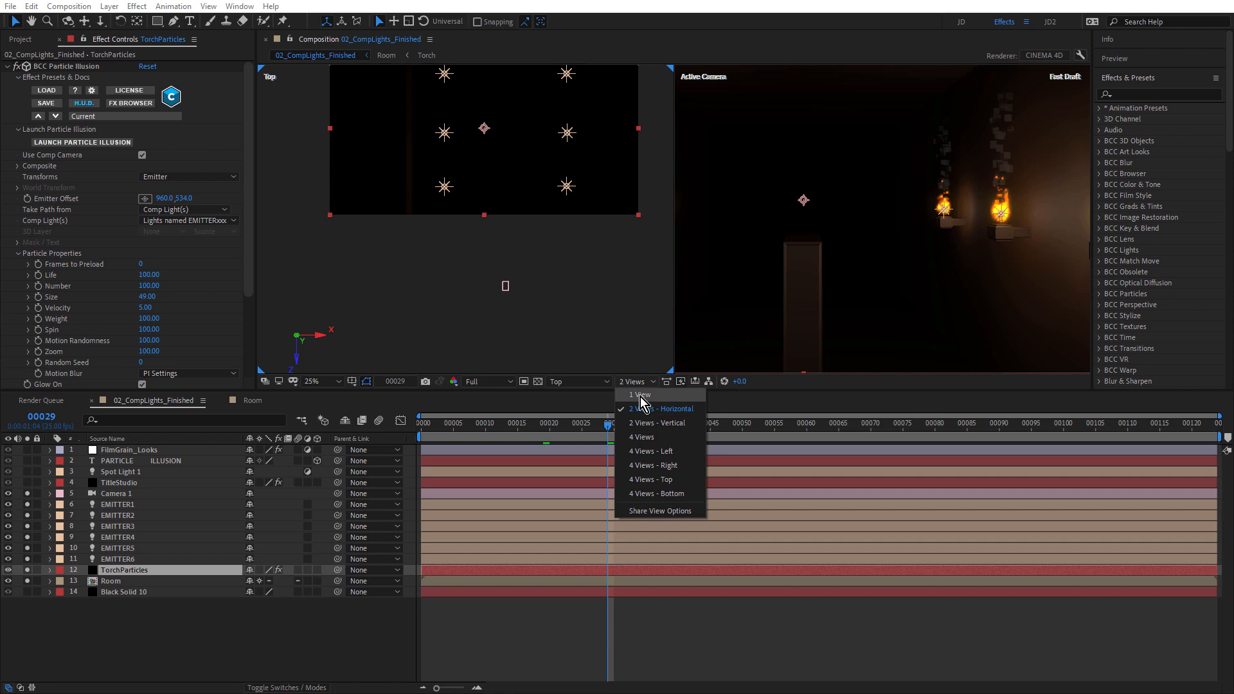
{"action": "left_click", "coordinate": [639, 404]}
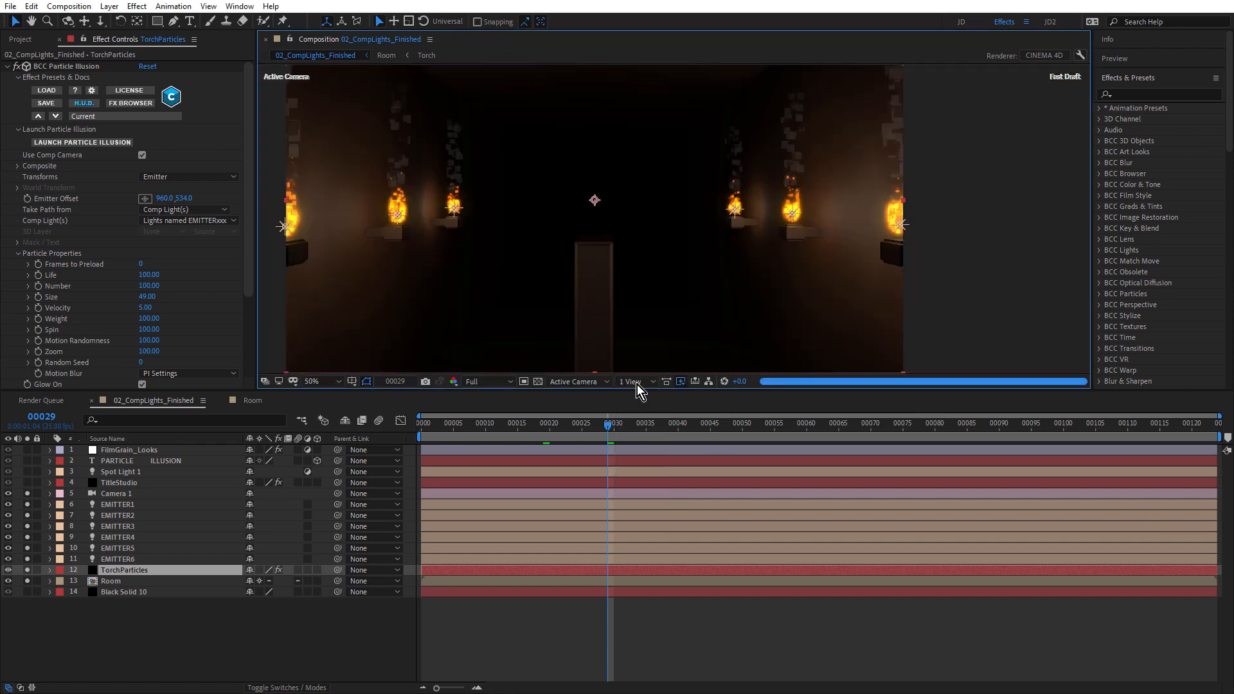
Solo the TitleStudio and Spot Light 1 layers so they render along with the torch scene
{"action": "left_click", "coordinate": [125, 484]}
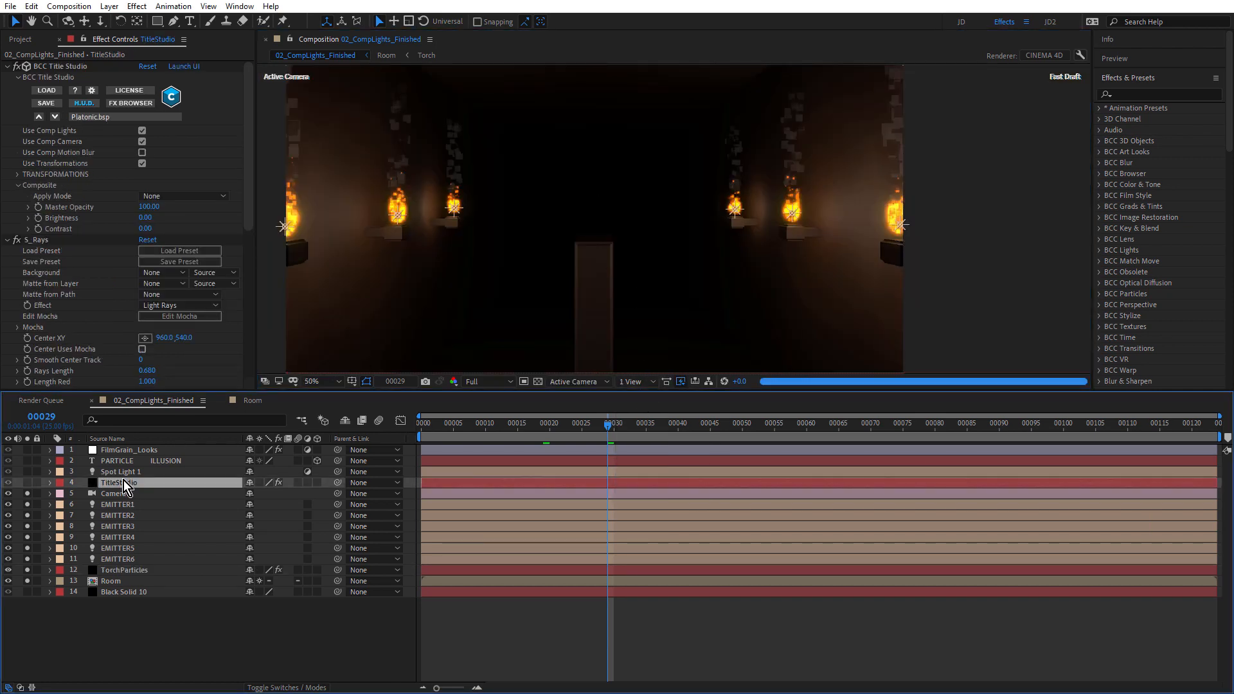
{"action": "left_click", "coordinate": [27, 483]}
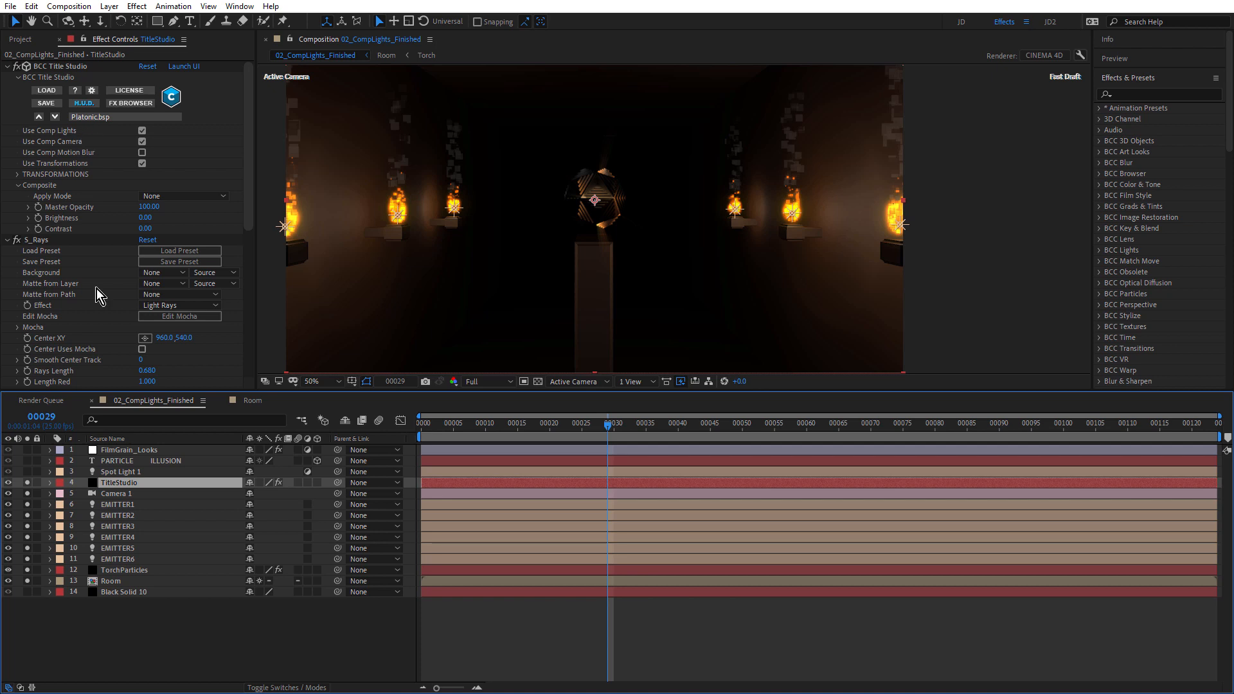
{"action": "left_click", "coordinate": [117, 473]}
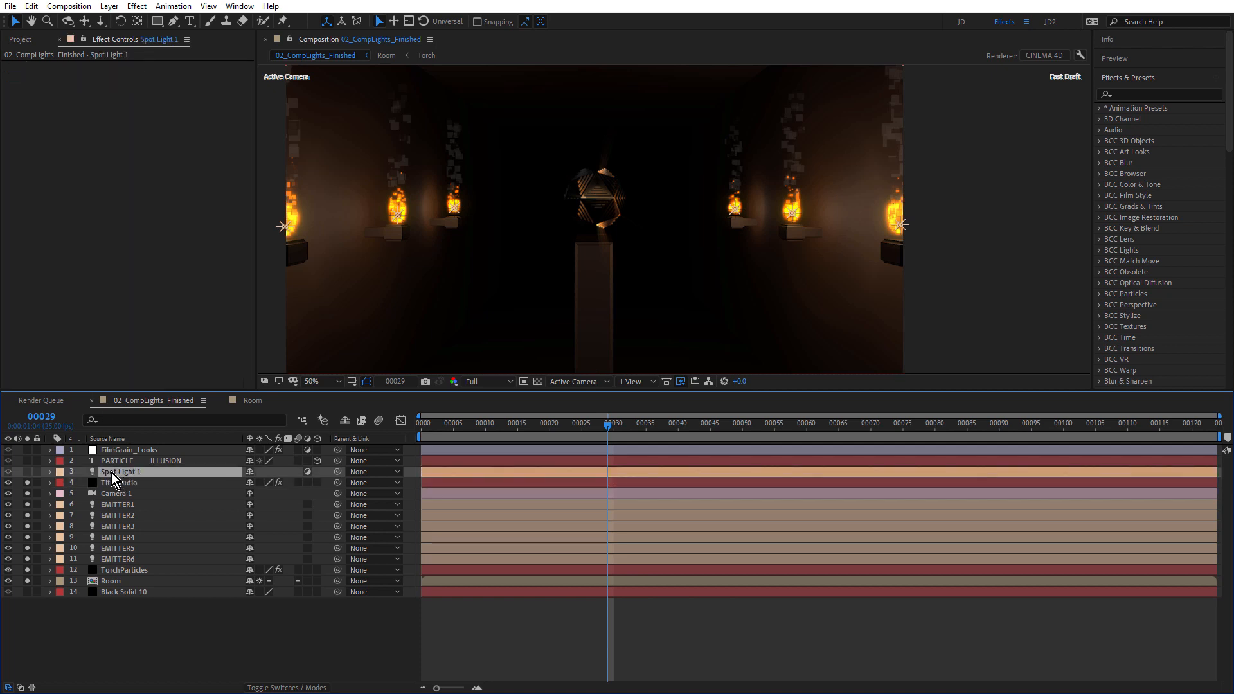
{"action": "left_click", "coordinate": [29, 473]}
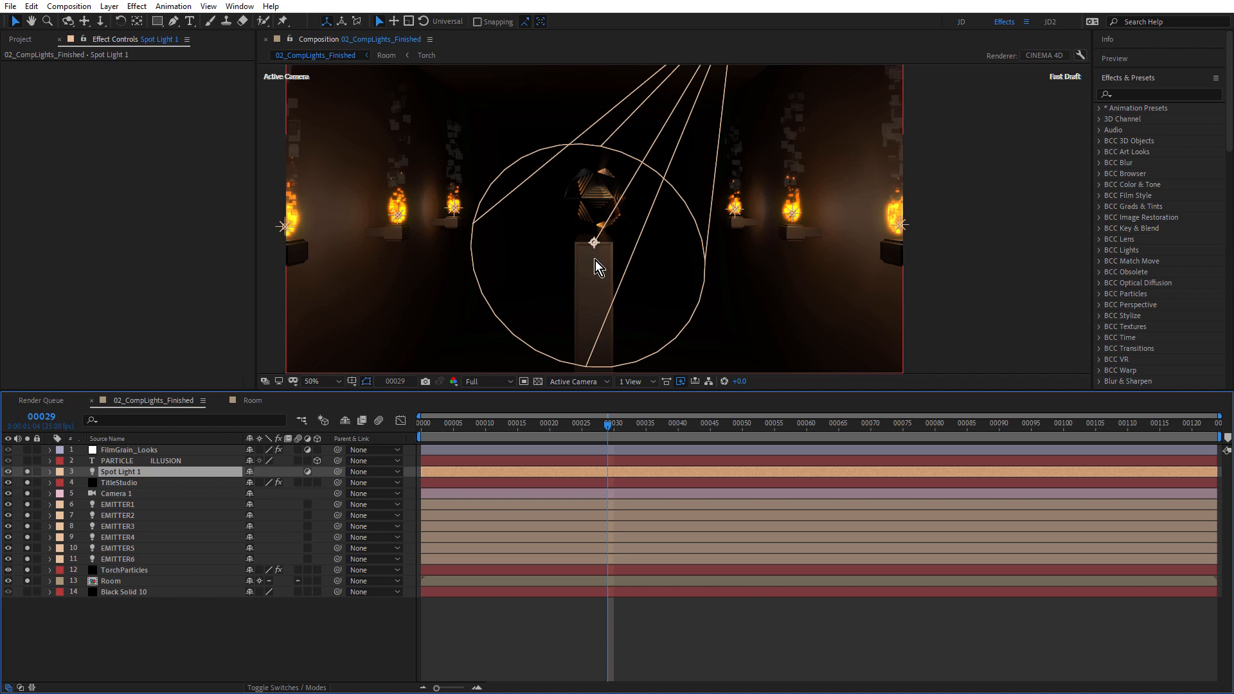
Look through the preset list of the BCC Title Studio effect on the TitleStudio layer
{"action": "left_click", "coordinate": [131, 486]}
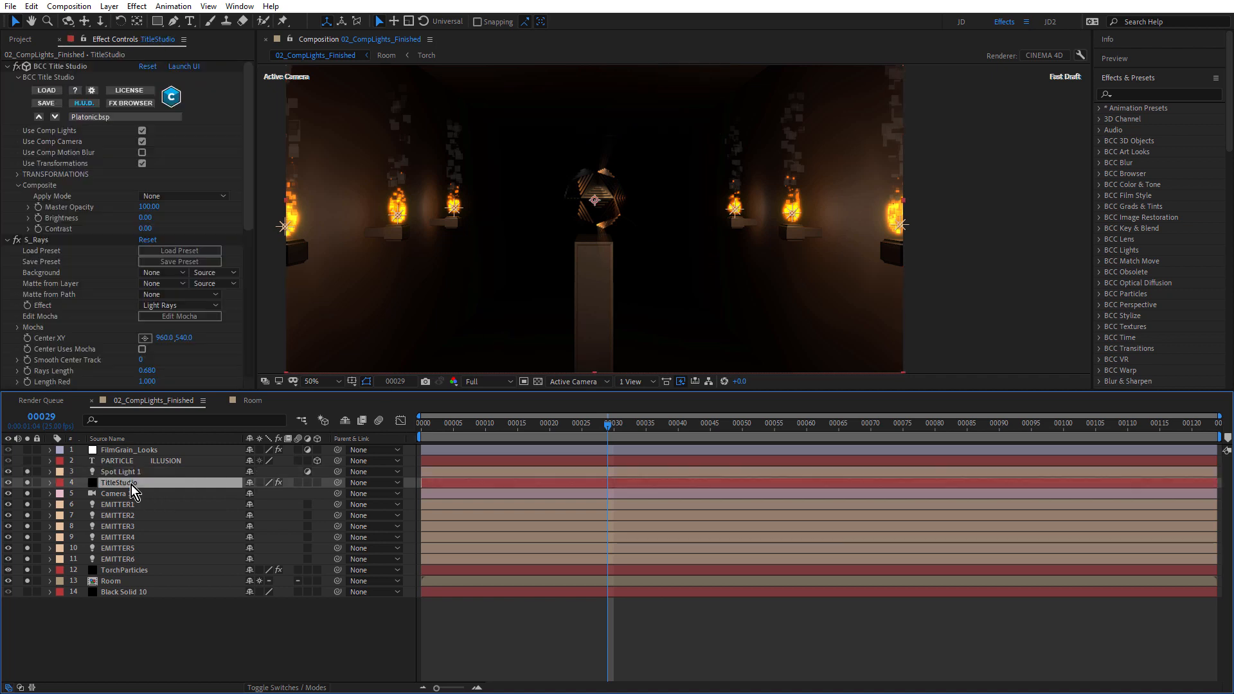
{"action": "left_click", "coordinate": [125, 117]}
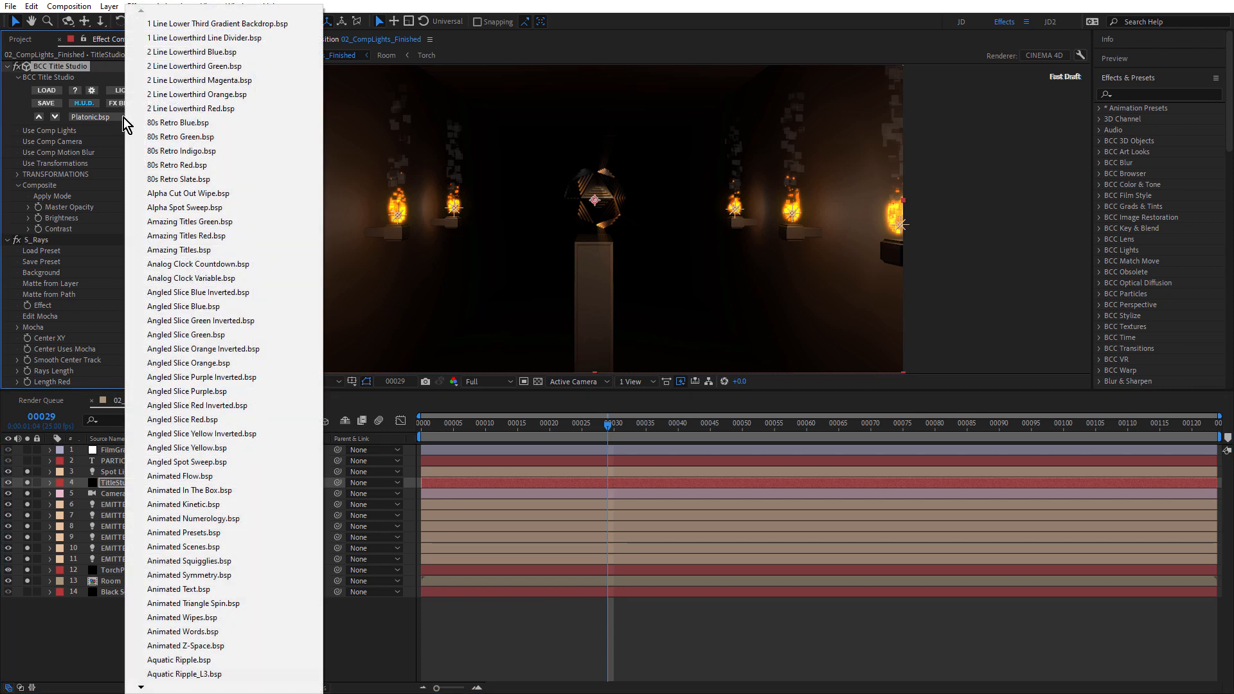
{"action": "left_click", "coordinate": [101, 45]}
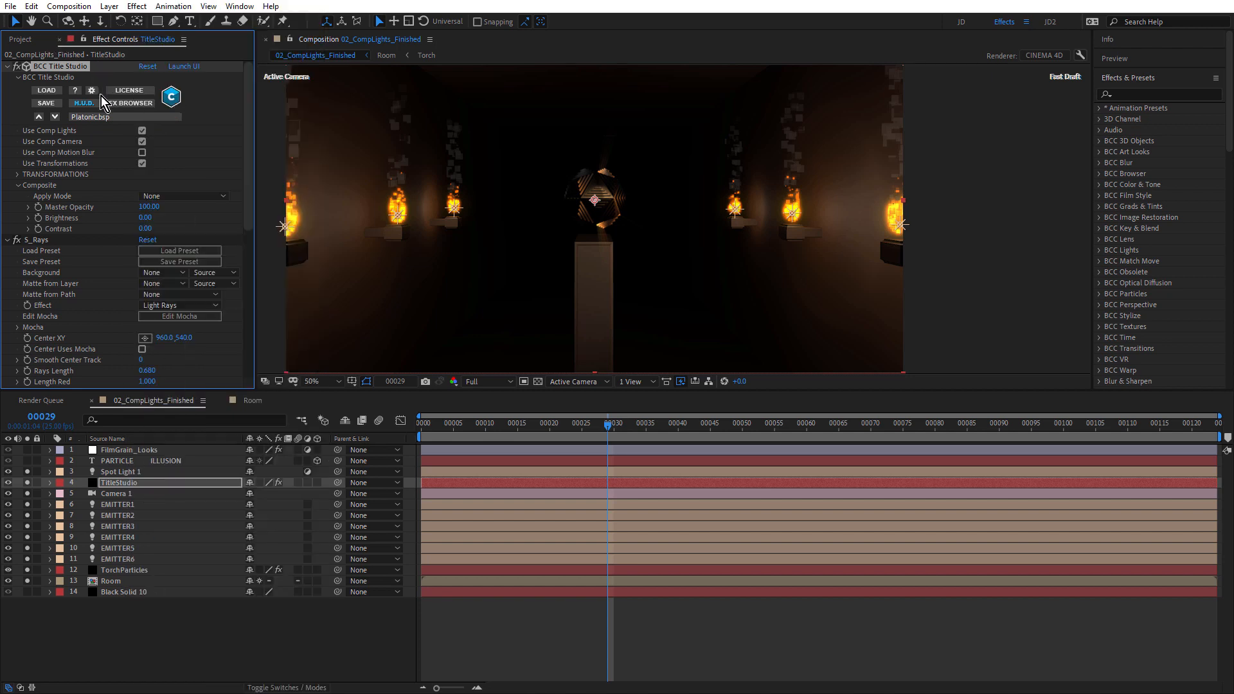
Launch the Title Studio interface, expand the scene to the Platonic imported model, and check its Spin Y at the first and last frames
{"action": "left_click", "coordinate": [187, 67]}
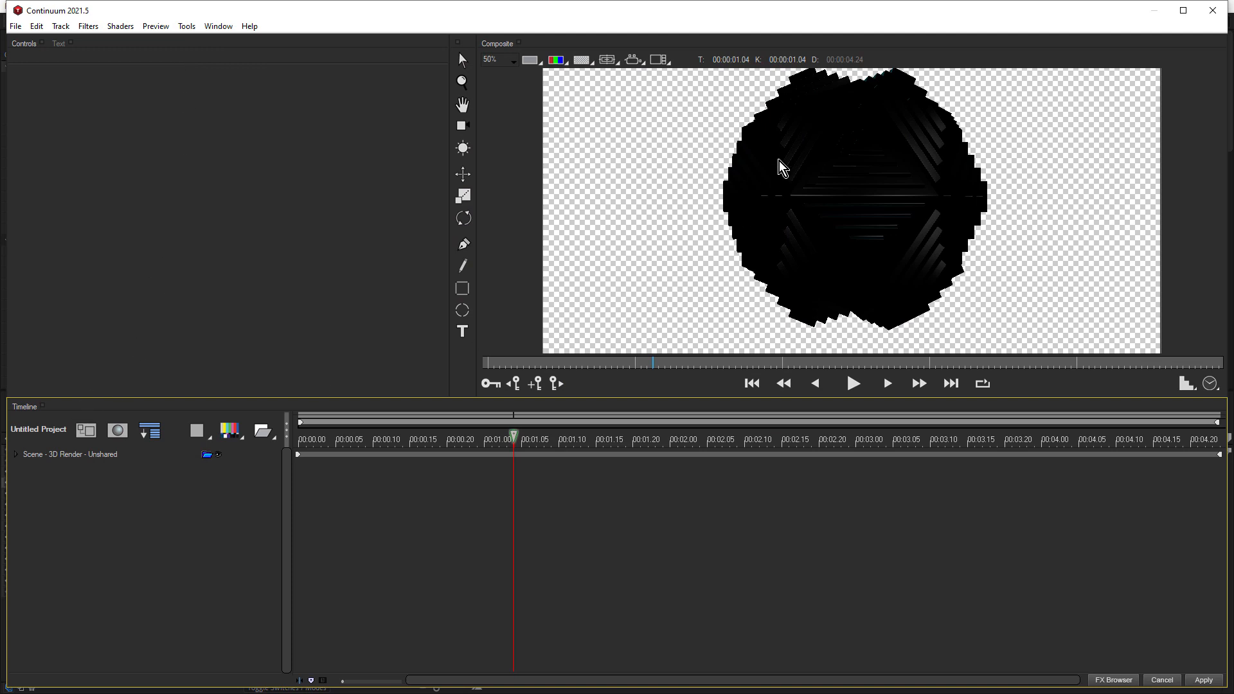
{"action": "left_click", "coordinate": [80, 456]}
{"action": "left_click", "coordinate": [16, 456]}
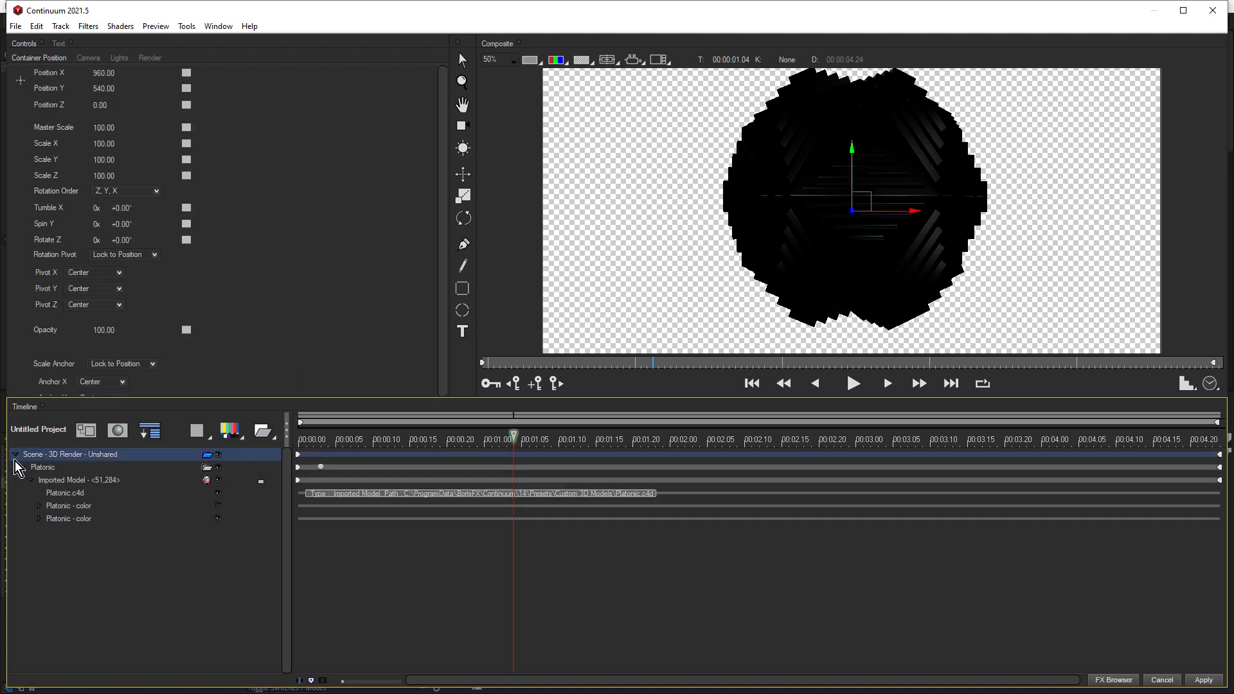
{"action": "left_click", "coordinate": [68, 481]}
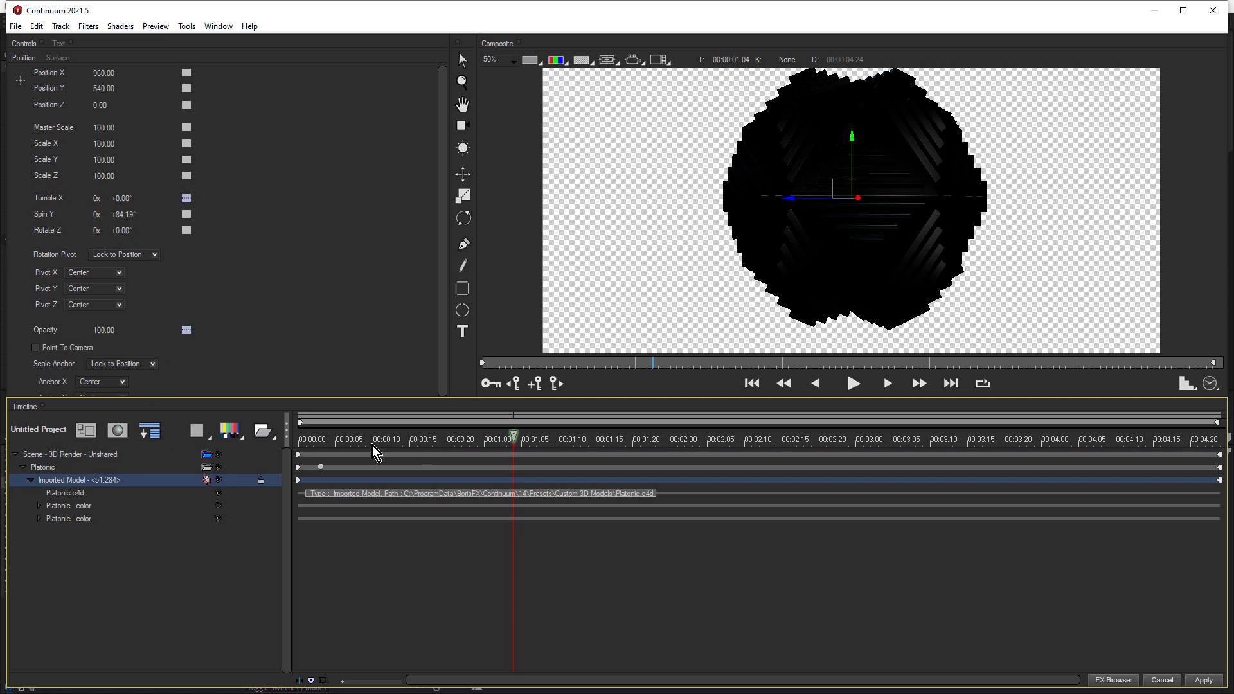
{"action": "left_click_drag", "start_coordinate": [336, 444], "coordinate": [215, 458]}
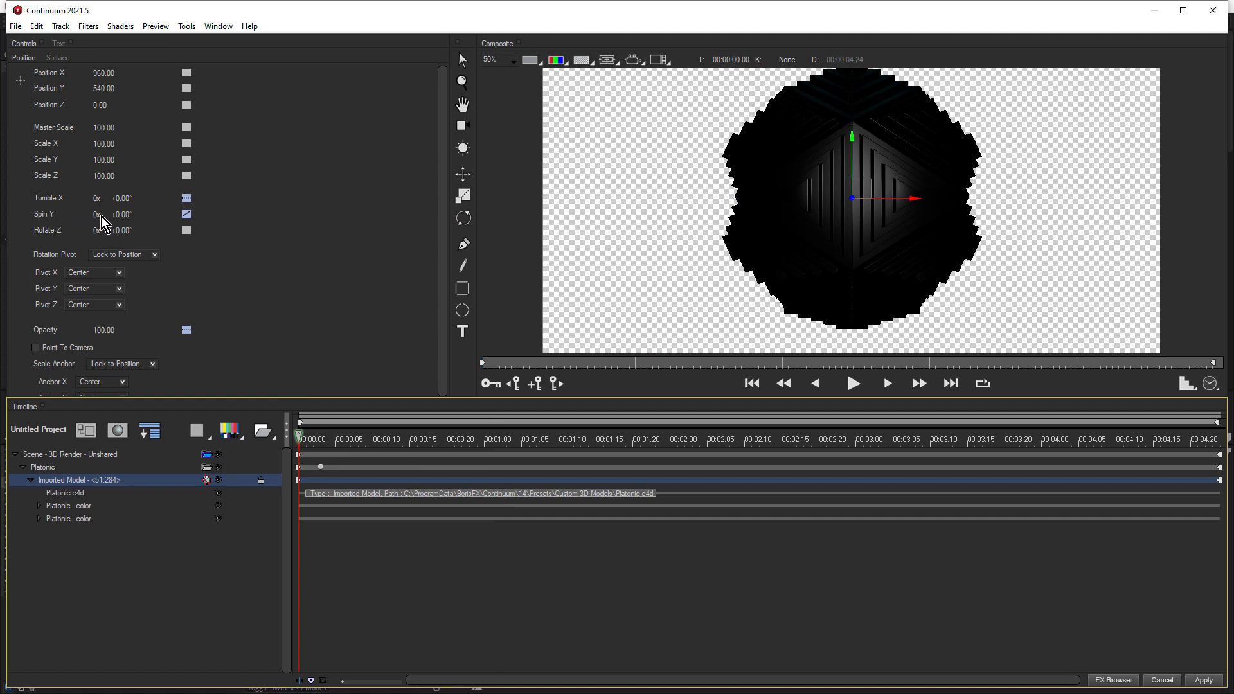
{"action": "left_click_drag", "start_coordinate": [529, 429], "coordinate": [1229, 490]}
Set the imported model's Spin Y to Constant with 0 revolutions, preview playback, and return to the first frame
{"action": "left_click", "coordinate": [186, 215]}
{"action": "left_click", "coordinate": [215, 232]}
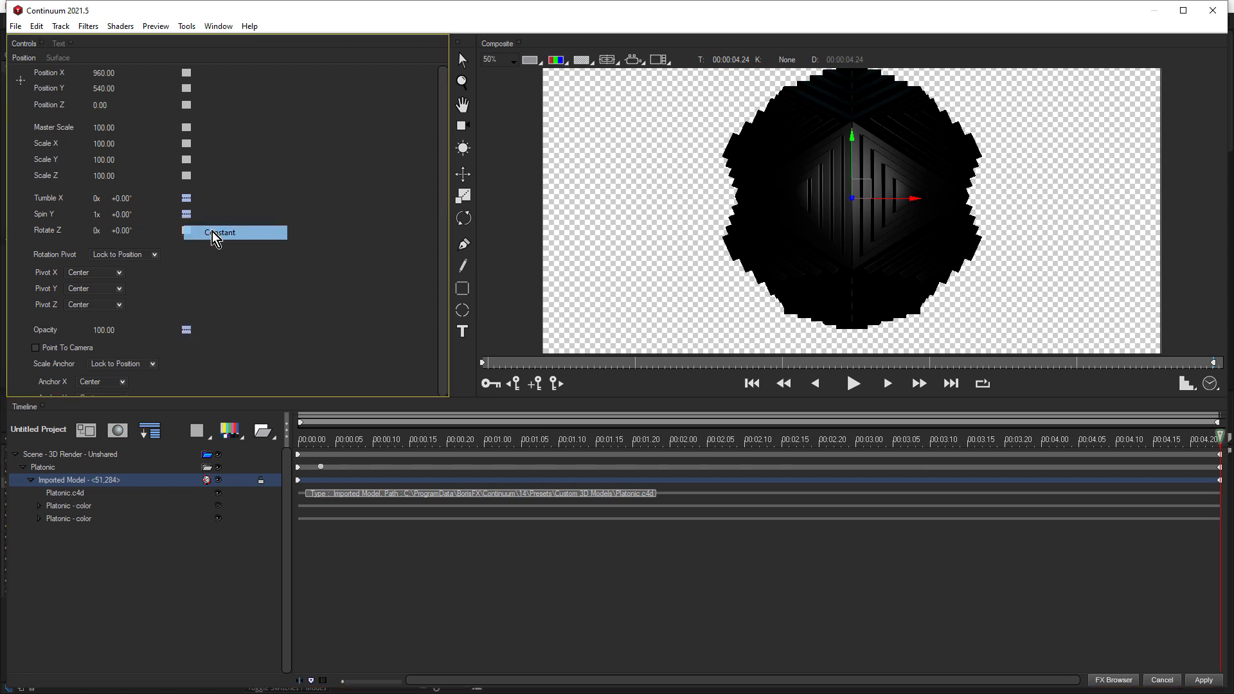
{"action": "left_click", "coordinate": [97, 214]}
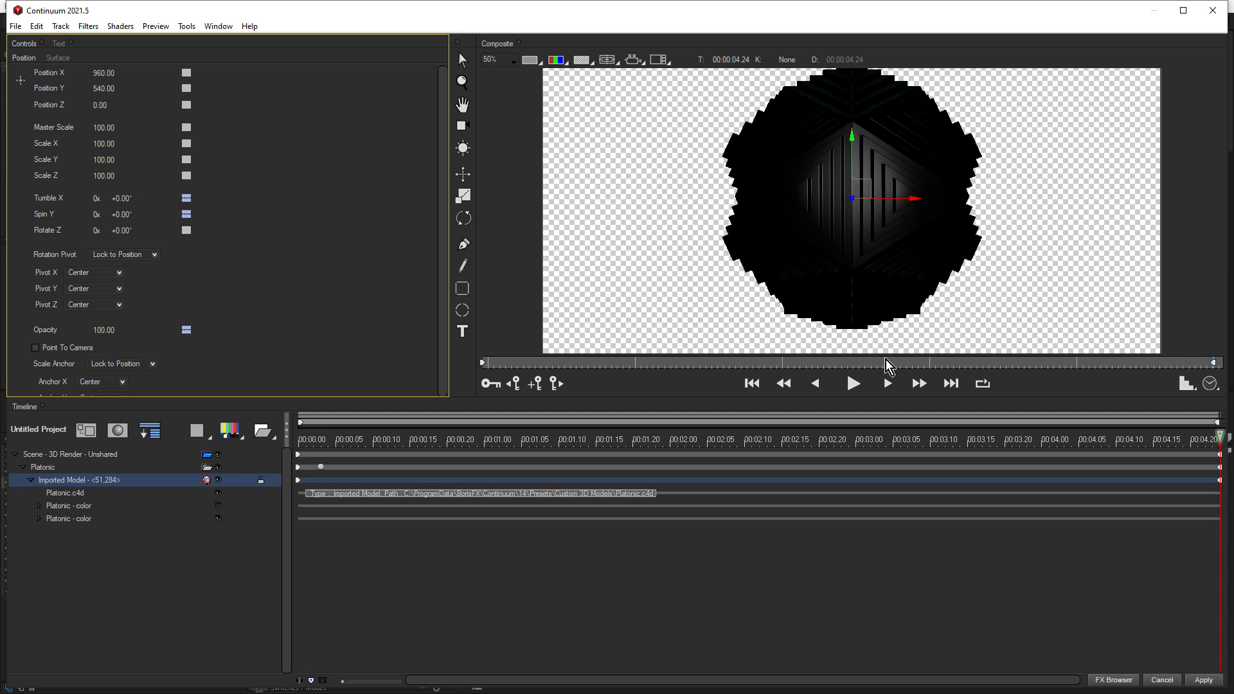
{"action": "left_click", "coordinate": [854, 383]}
{"action": "left_click", "coordinate": [860, 380]}
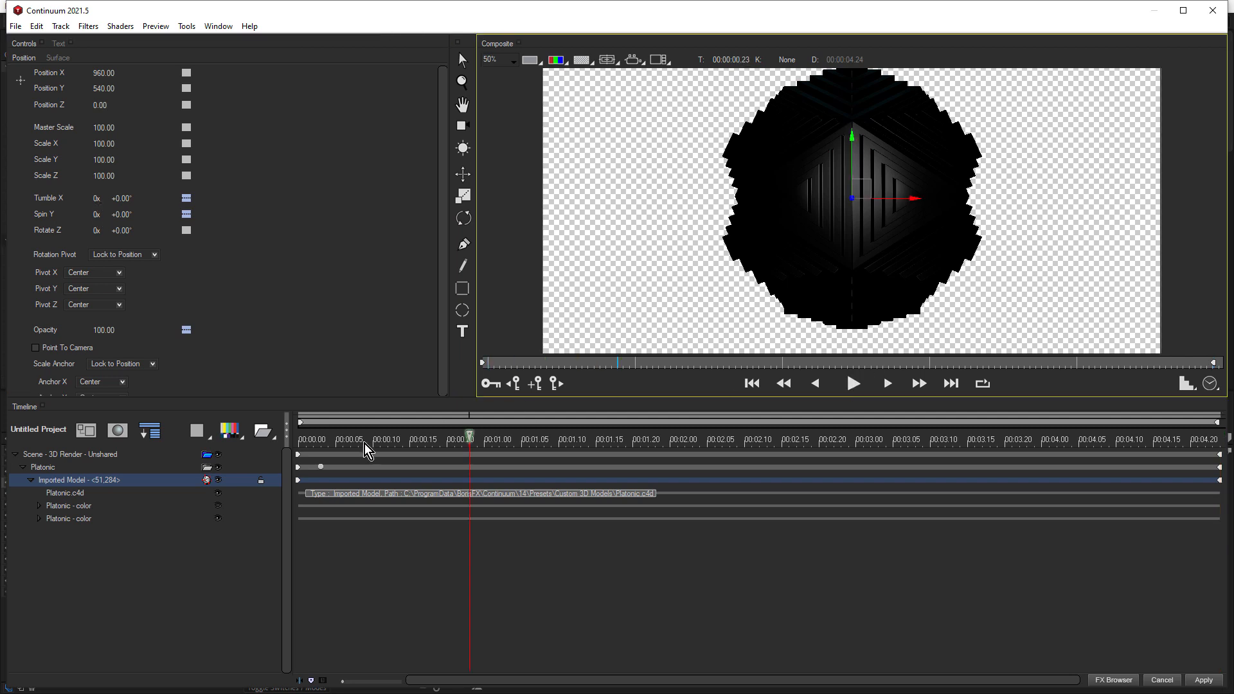
{"action": "left_click_drag", "start_coordinate": [314, 446], "coordinate": [255, 444]}
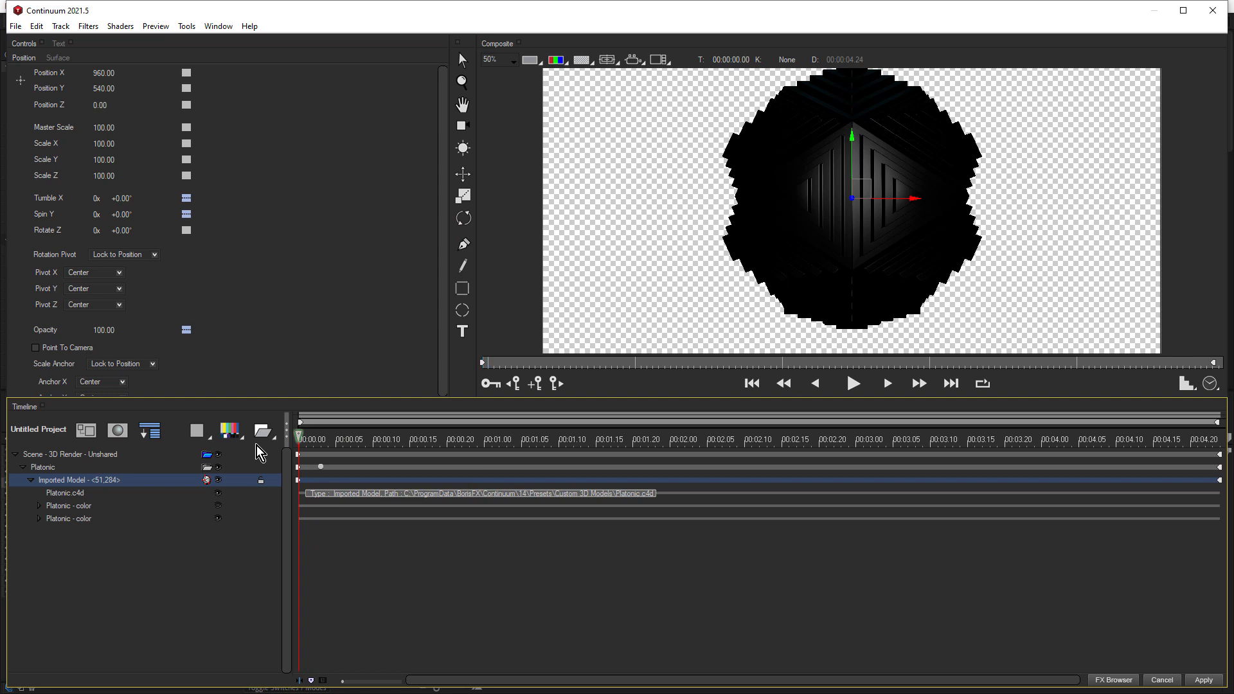
Make Spin Y animated again at the first frame, set it to one revolution at the last frame, and preview the rotation
{"action": "right_click", "coordinate": [186, 214]}
{"action": "left_click", "coordinate": [207, 254]}
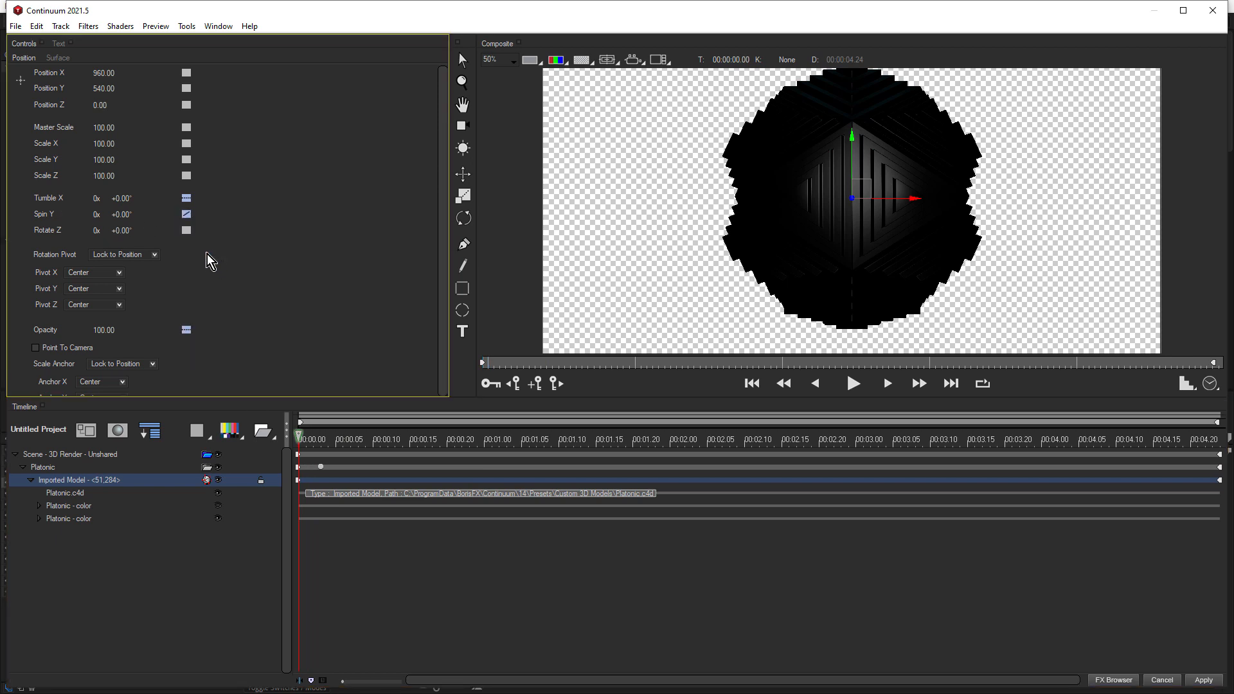
{"action": "left_click_drag", "start_coordinate": [1148, 444], "coordinate": [1220, 437]}
{"action": "left_click", "coordinate": [97, 215]}
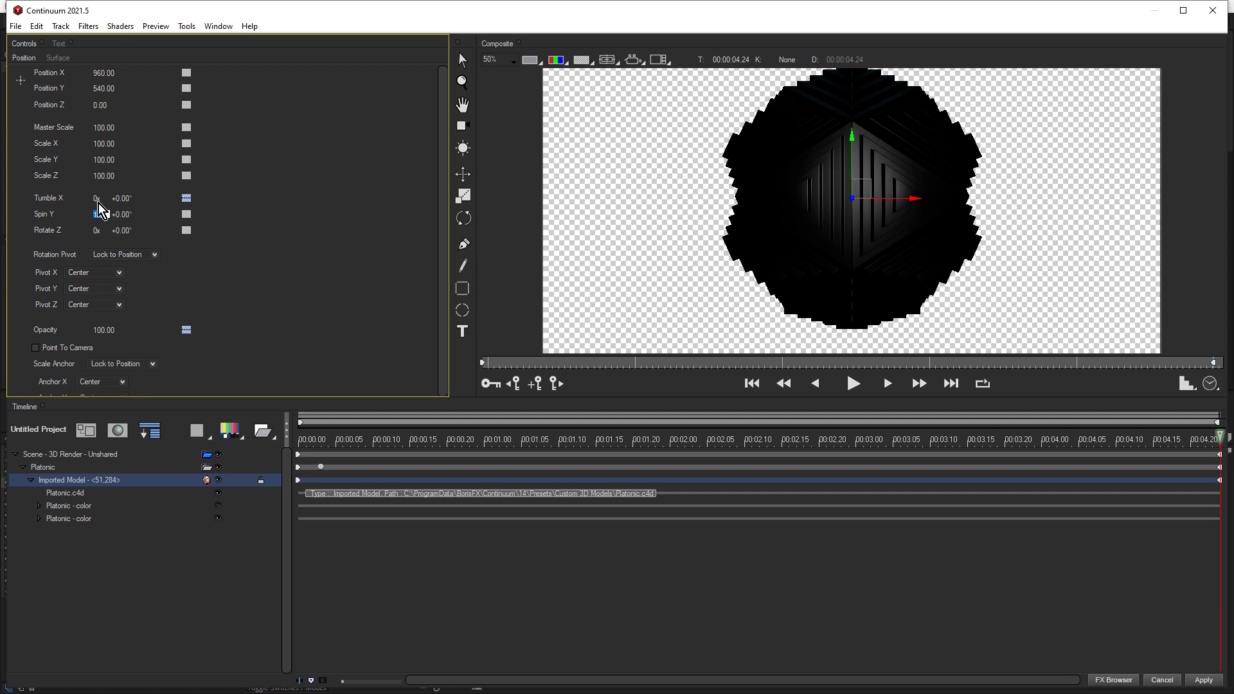
{"action": "left_click", "coordinate": [754, 384]}
{"action": "left_click", "coordinate": [855, 386]}
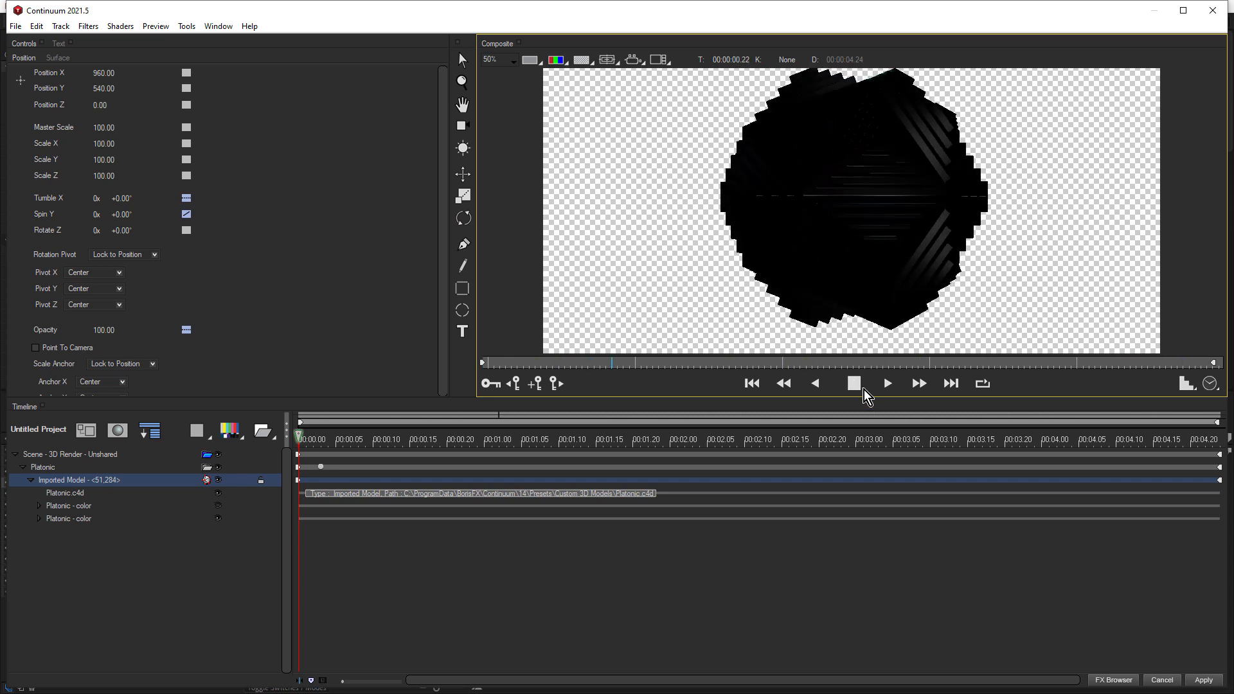
{"action": "left_click", "coordinate": [857, 388]}
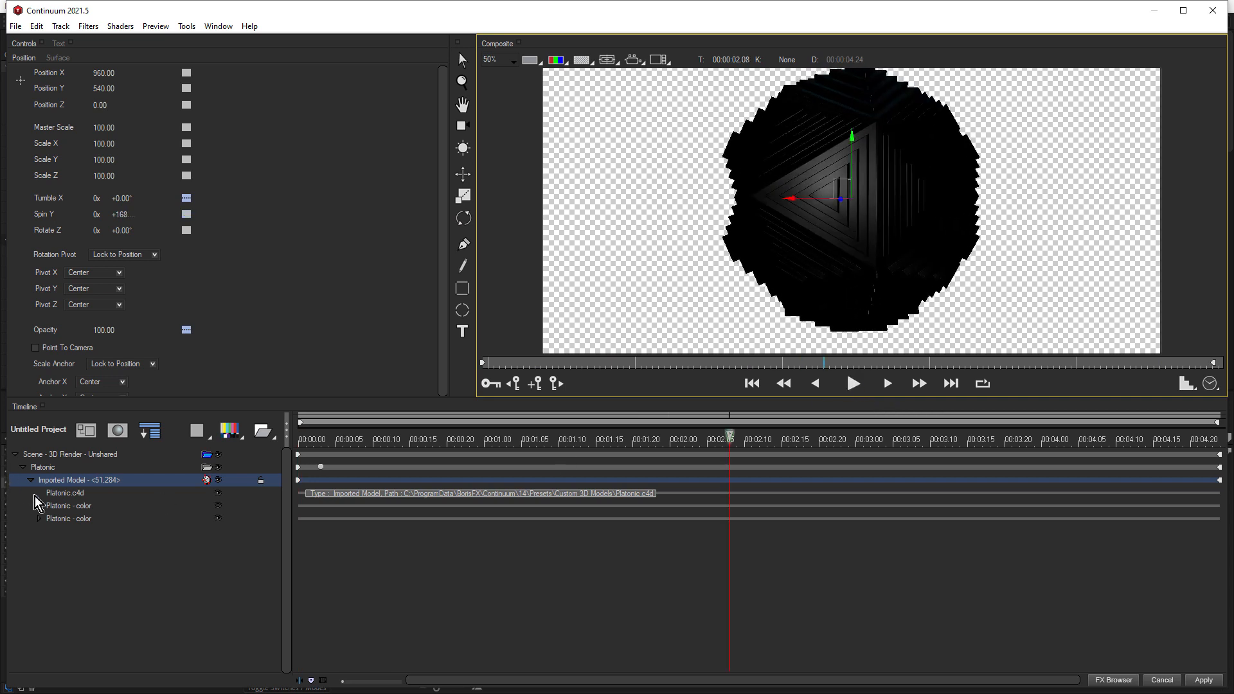
Expand the second Platonic - color material and examine its Color settings
{"action": "left_click", "coordinate": [64, 522]}
{"action": "left_click", "coordinate": [39, 519]}
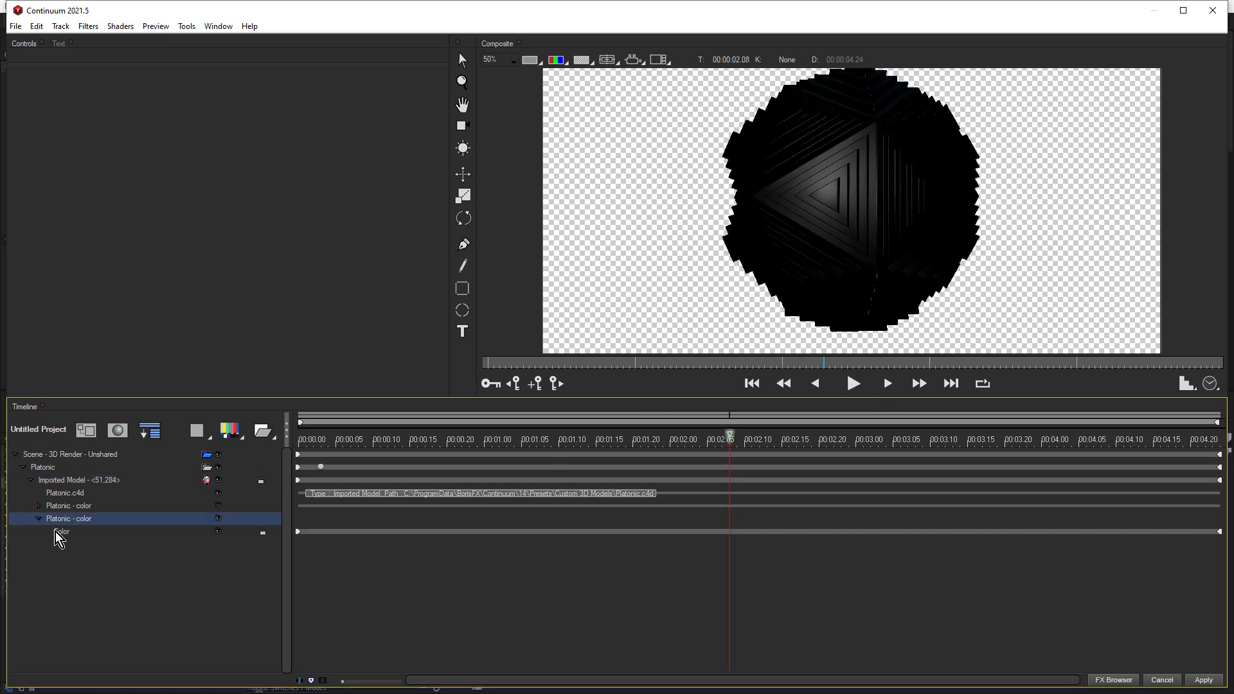
{"action": "left_click", "coordinate": [57, 532]}
{"action": "left_click", "coordinate": [90, 83]}
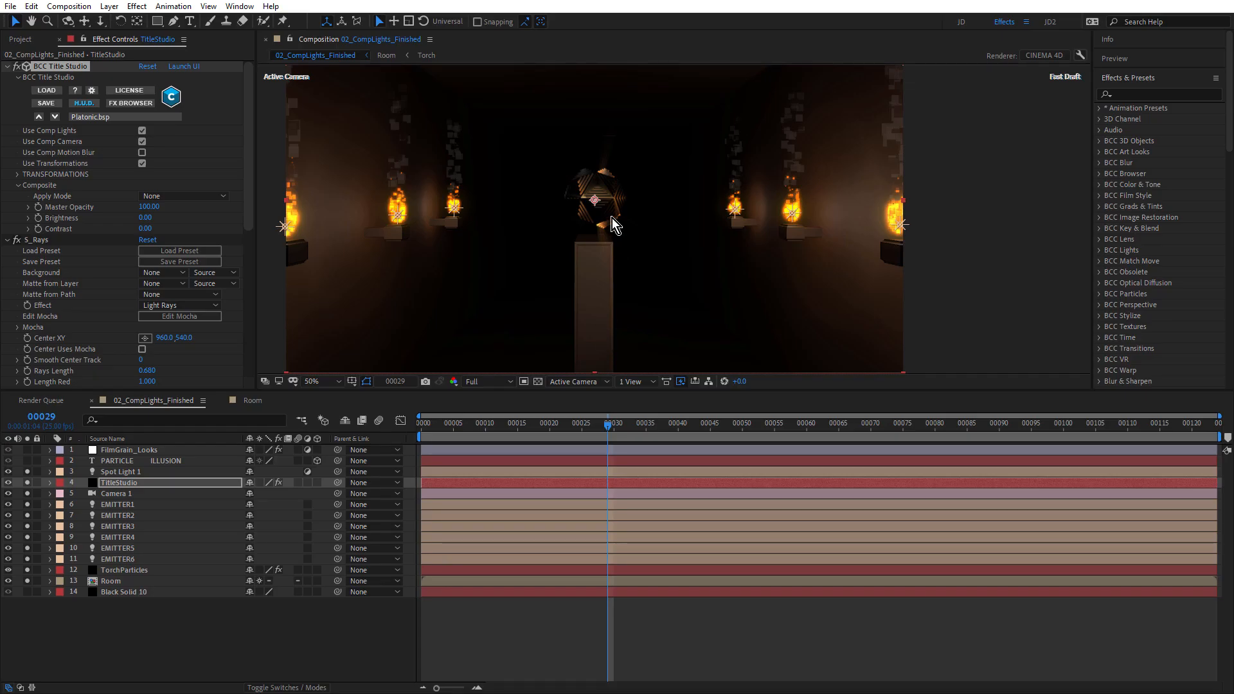
Check the light settings of EMITTER1 and Spot Light 1 without changing them
{"action": "scroll", "coordinate": [592, 192], "scroll_direction": "up", "scroll_amount": 2}
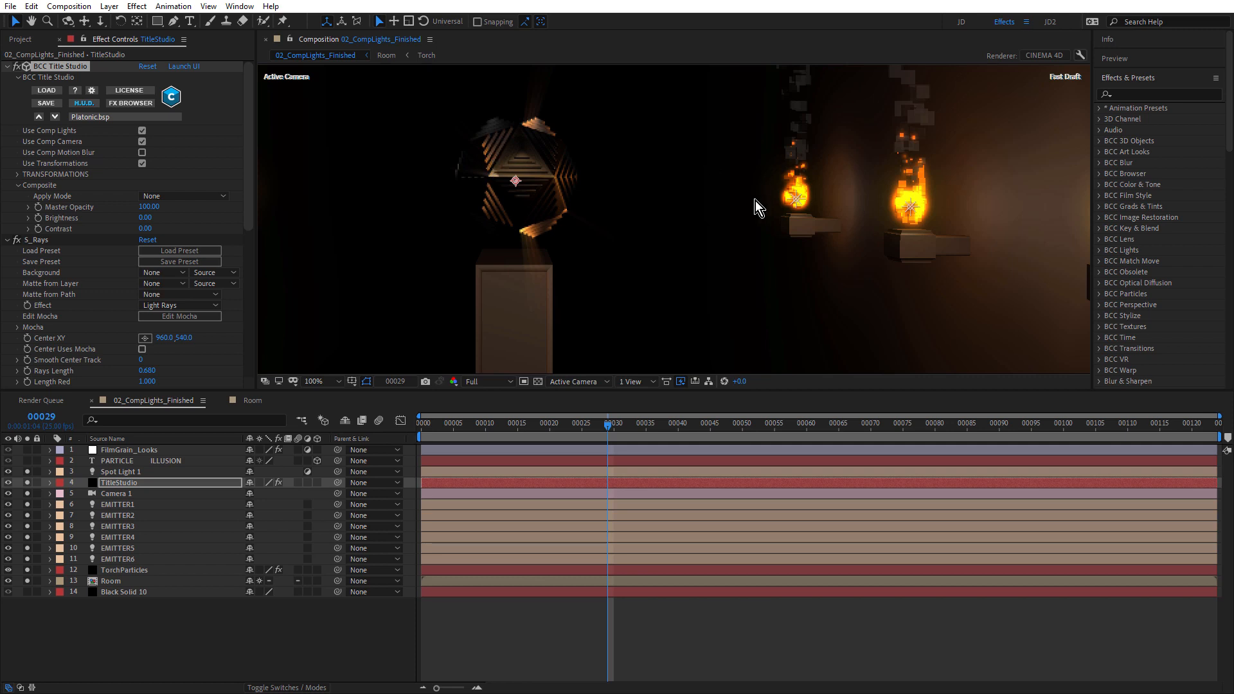
{"action": "double_click", "coordinate": [107, 504]}
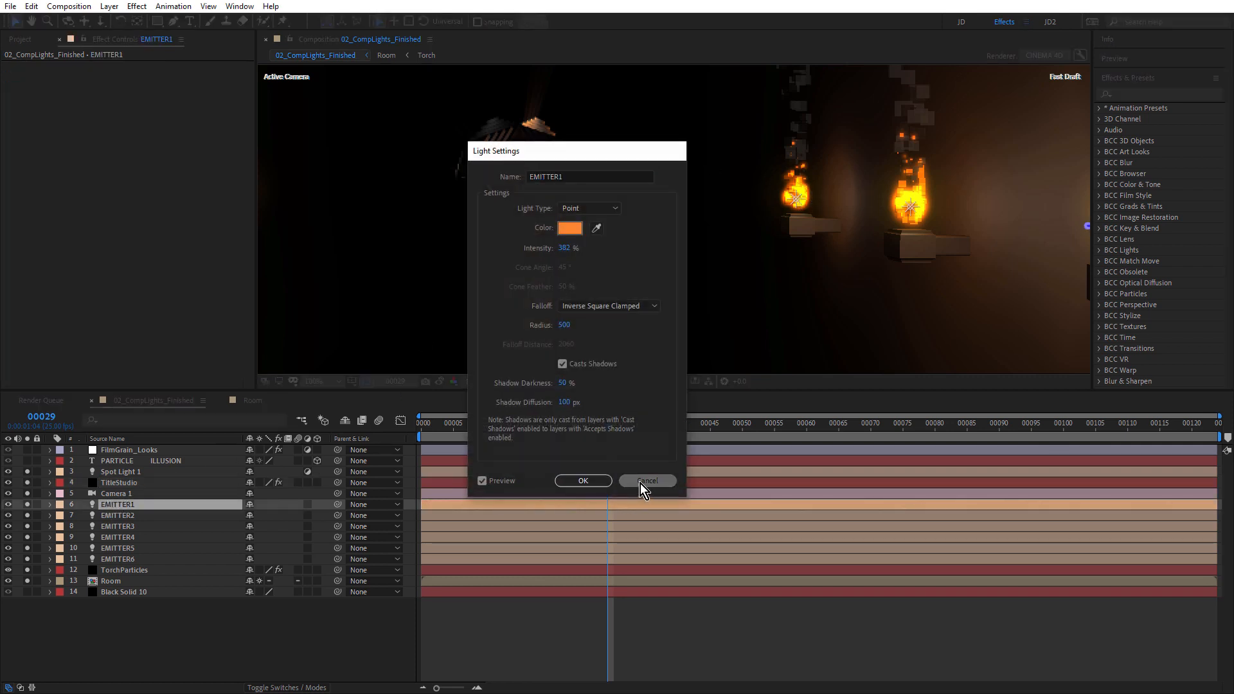
{"action": "left_click", "coordinate": [646, 481]}
{"action": "double_click", "coordinate": [125, 473]}
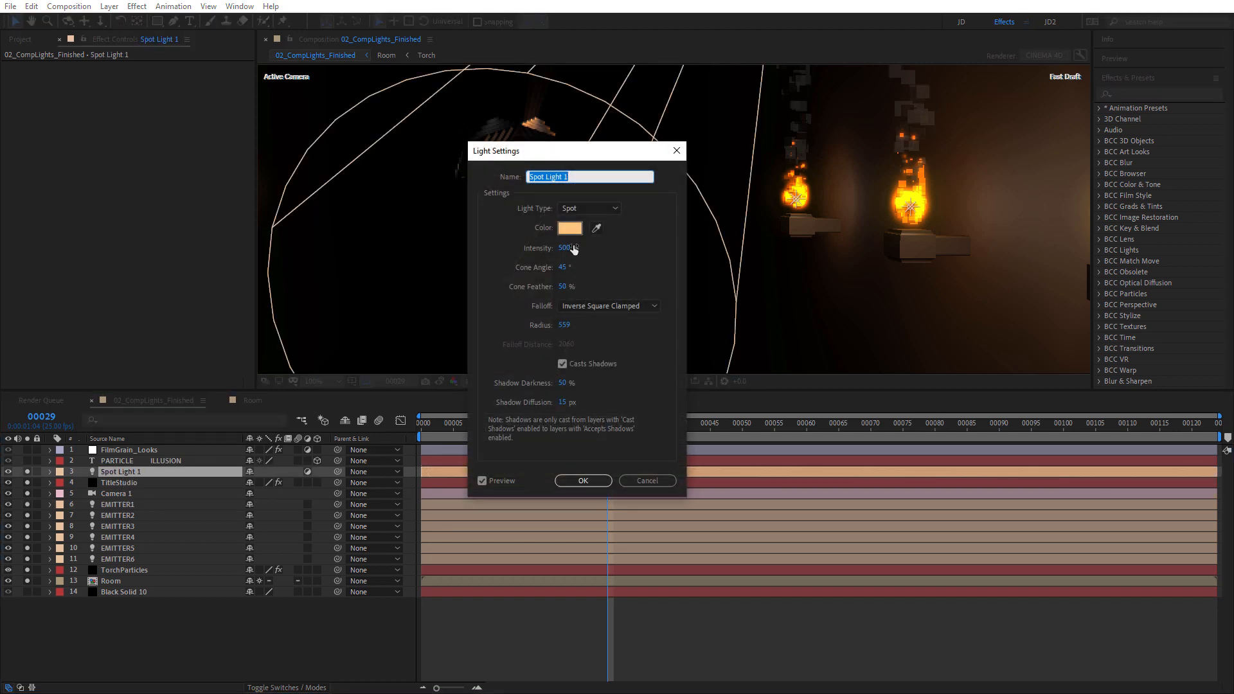
{"action": "left_click", "coordinate": [647, 481]}
Select the TitleStudio layer, go to frame 58, and examine the layer's S_Rays effect settings and the rays on the model
{"action": "scroll", "coordinate": [626, 239], "scroll_direction": "down", "scroll_amount": 2}
{"action": "scroll", "coordinate": [564, 204], "scroll_direction": "up", "scroll_amount": 2}
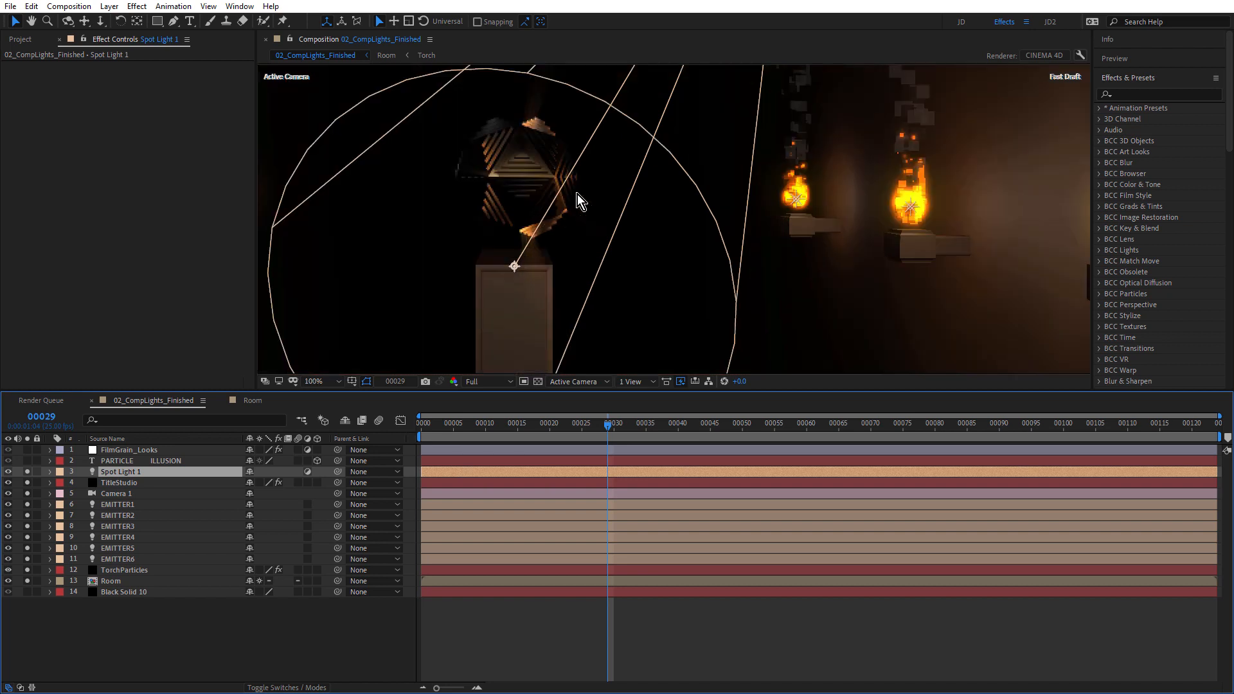
{"action": "left_click_drag", "start_coordinate": [524, 196], "coordinate": [673, 239]}
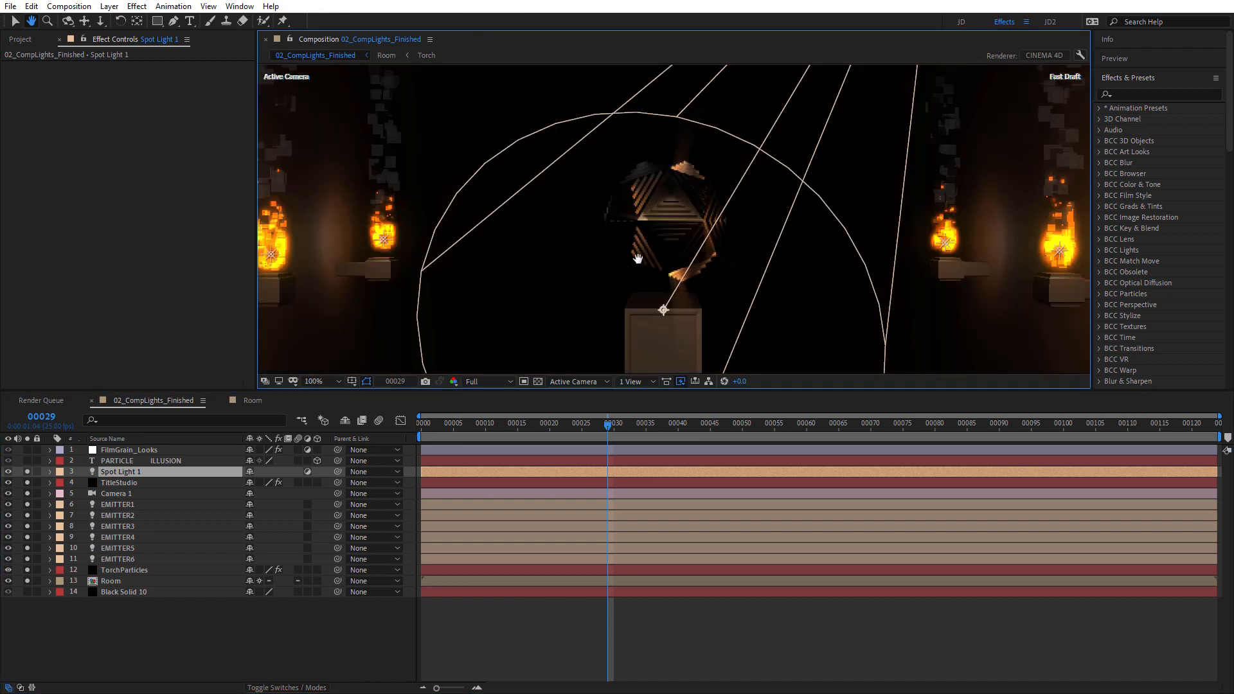
{"action": "left_click", "coordinate": [127, 483]}
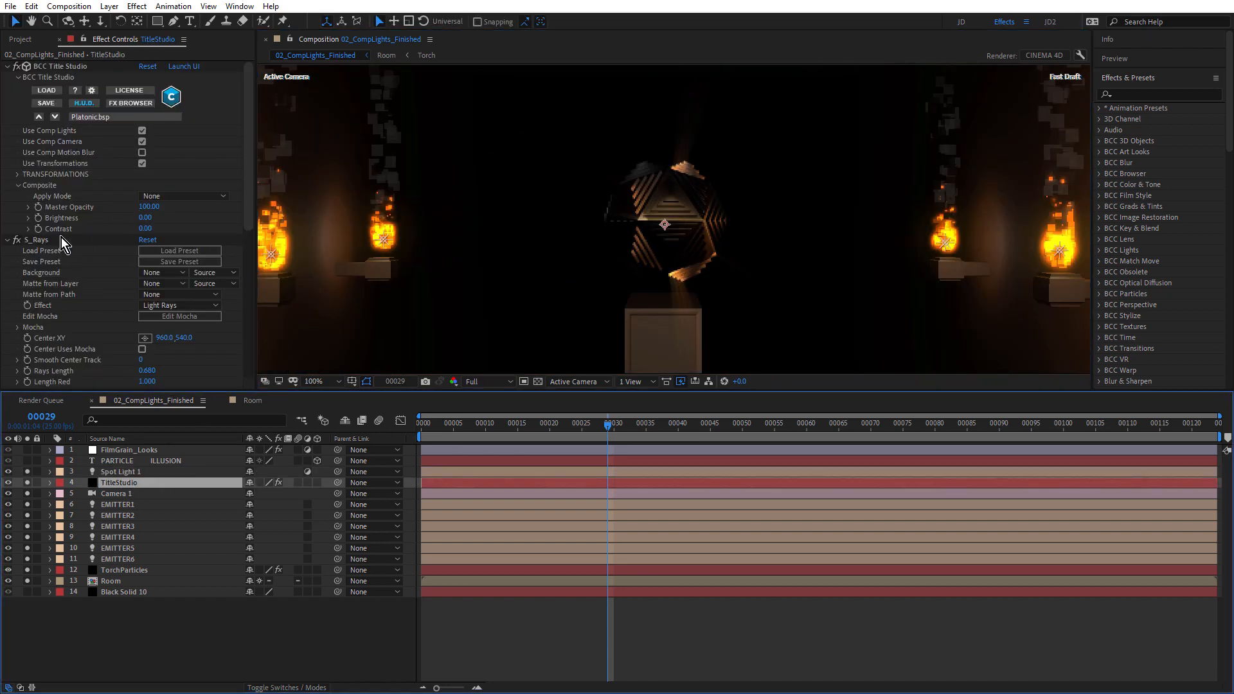
{"action": "left_click_drag", "start_coordinate": [630, 427], "coordinate": [793, 428]}
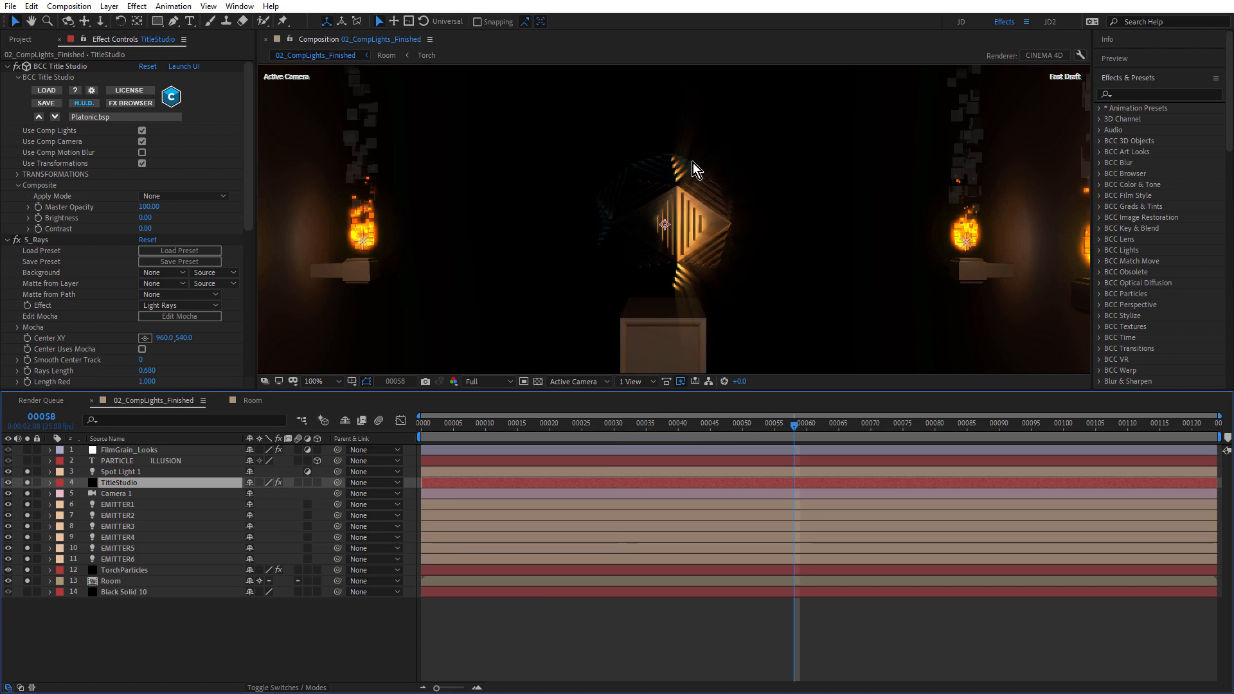
{"action": "key", "text": "period"}
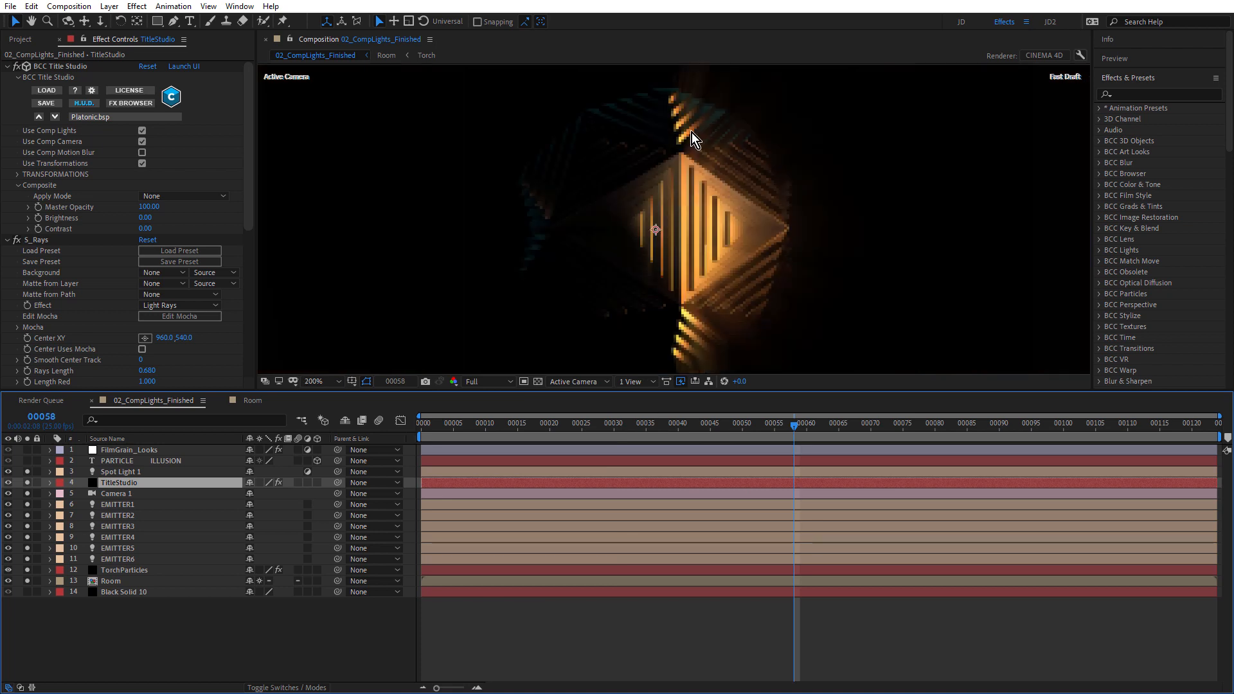
{"action": "left_click", "coordinate": [33, 240]}
{"action": "left_click_drag", "start_coordinate": [245, 199], "coordinate": [248, 307]}
{"action": "key", "text": "comma"}
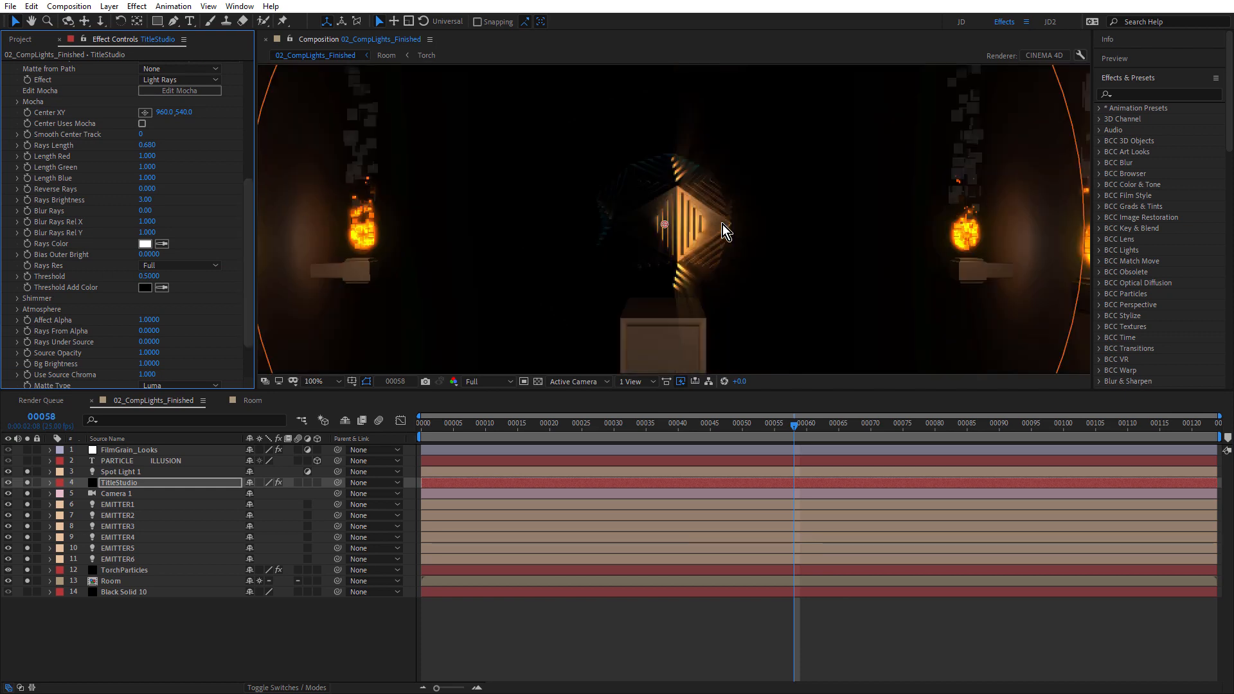
Scrub through frames 70 and 67 to frame 76 to inspect the light rays coming off the spinning model
{"action": "left_click", "coordinate": [873, 434]}
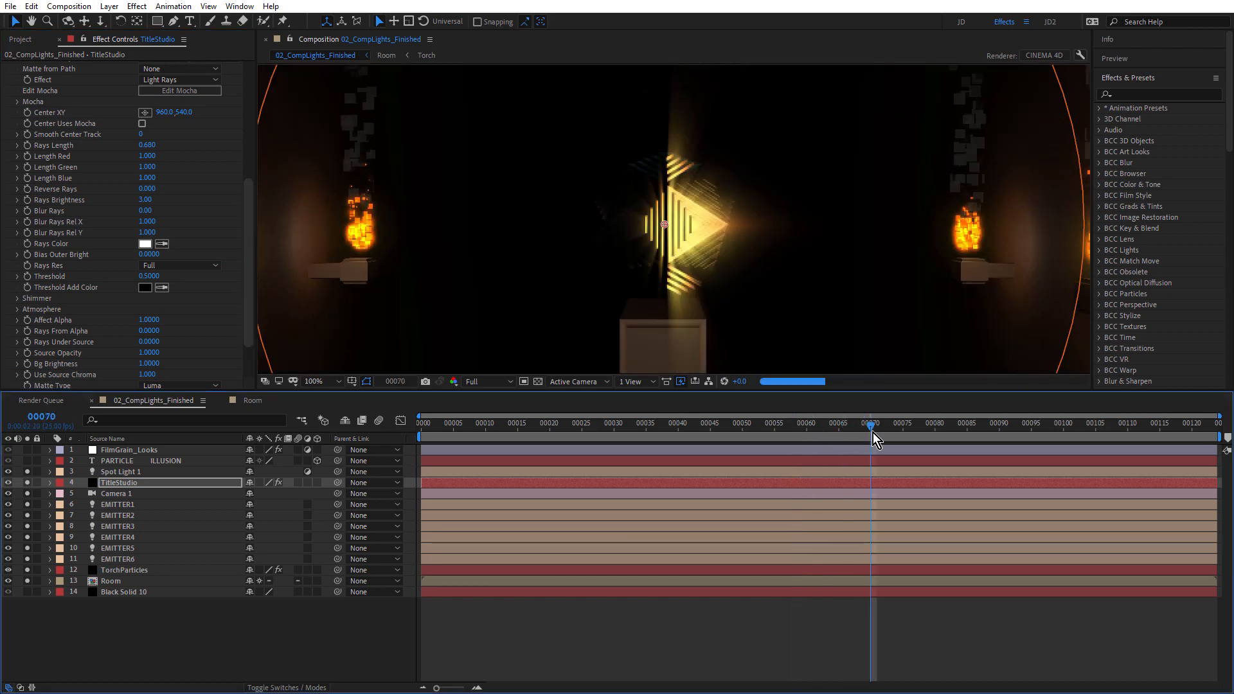
{"action": "mouse_move", "coordinate": [872, 430]}
{"action": "left_mouse_down"}
{"action": "mouse_move", "coordinate": [813, 440]}
{"action": "mouse_move", "coordinate": [850, 439]}
{"action": "left_mouse_up"}
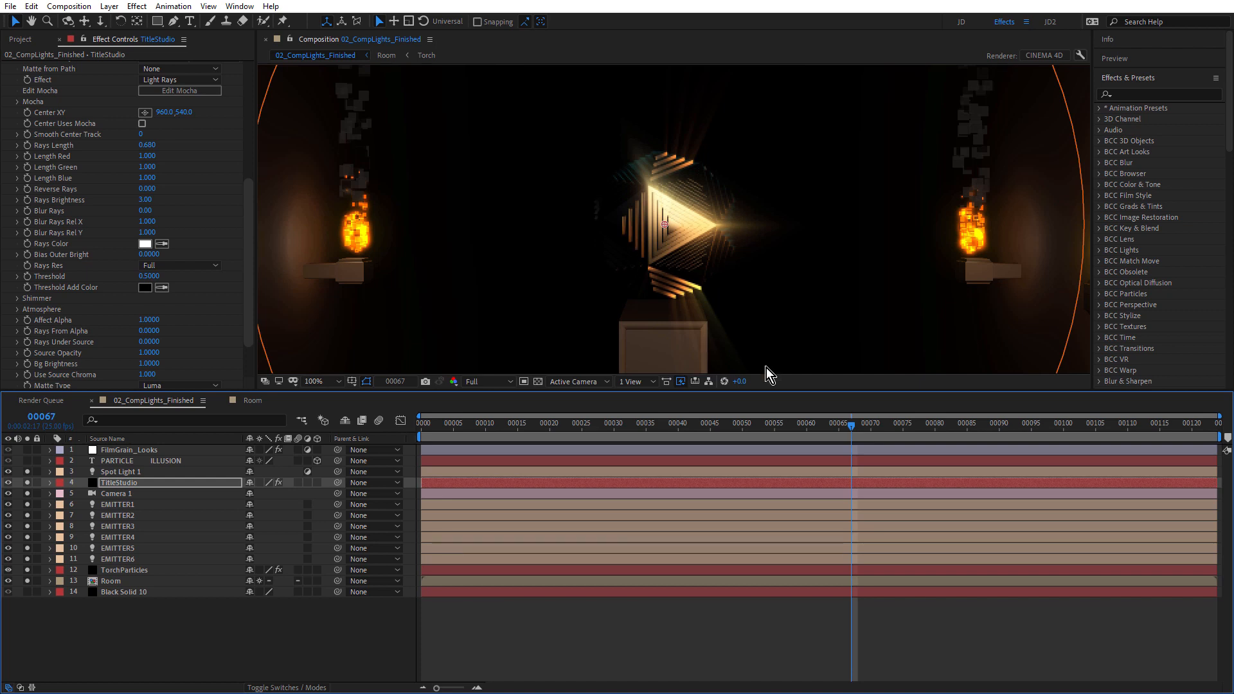
{"action": "left_click_drag", "start_coordinate": [856, 430], "coordinate": [911, 430]}
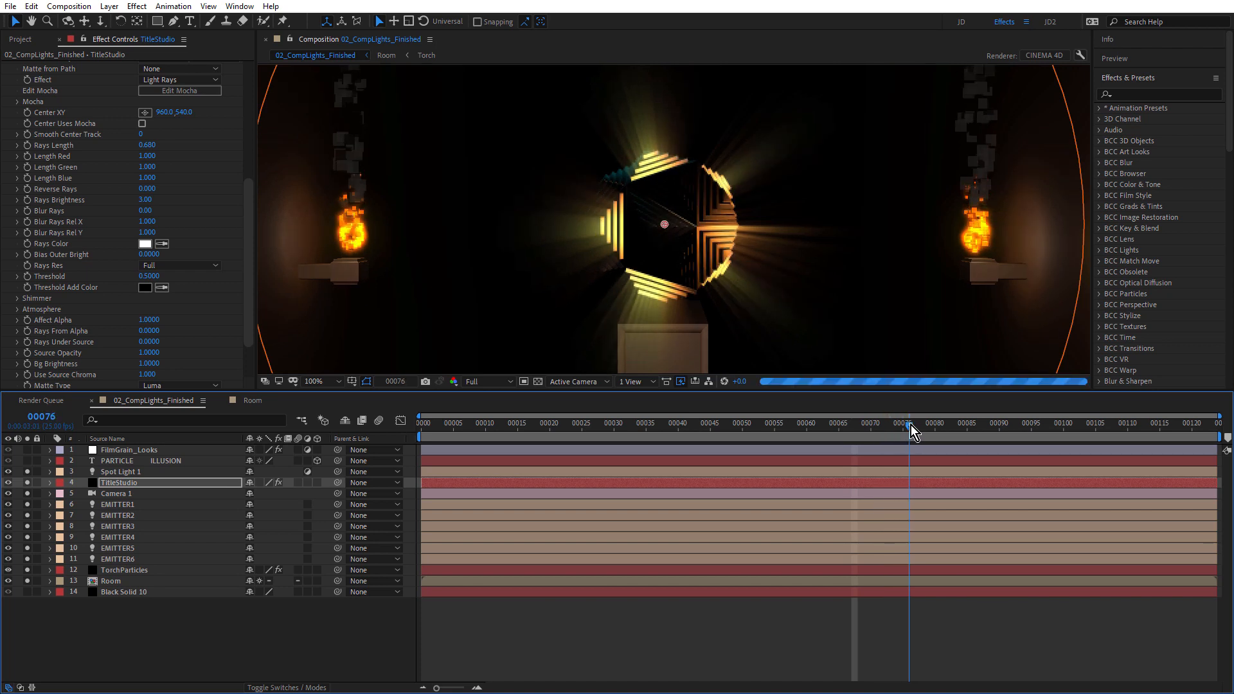
{"action": "key", "text": "comma"}
{"action": "key", "text": "comma"}
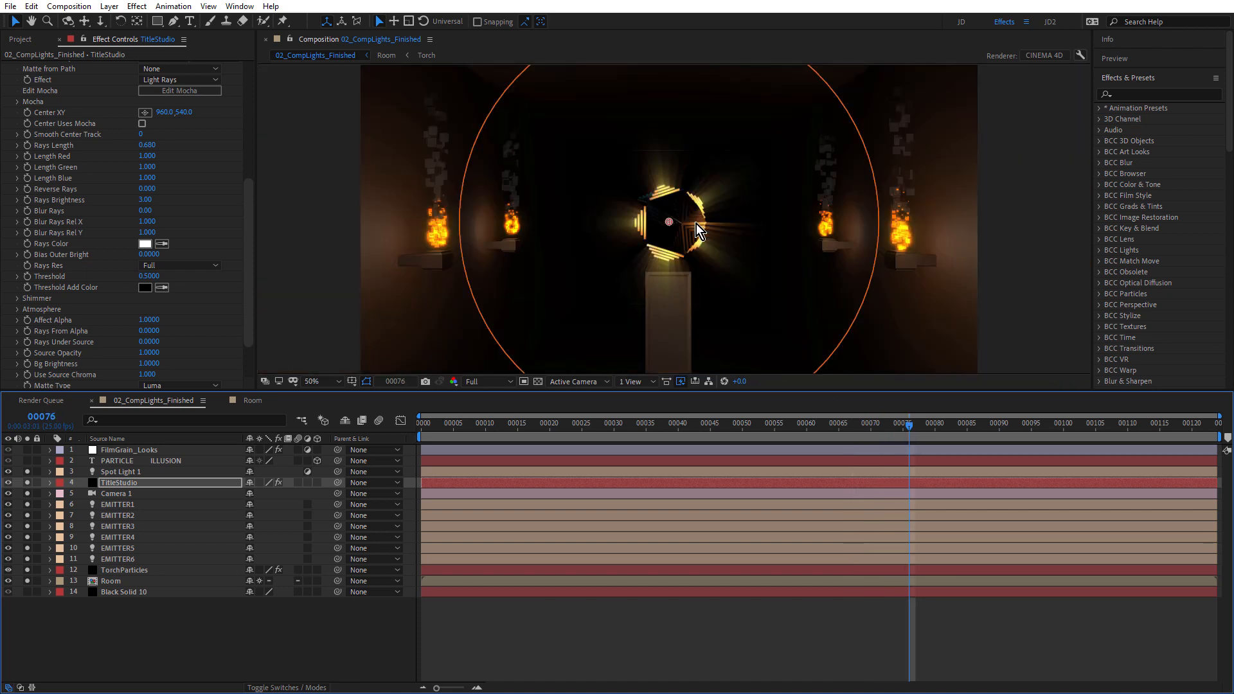
Include the PARTICLE ILLUSION text layer in the soloed layers and inspect the title in the scene
{"action": "left_click", "coordinate": [125, 461]}
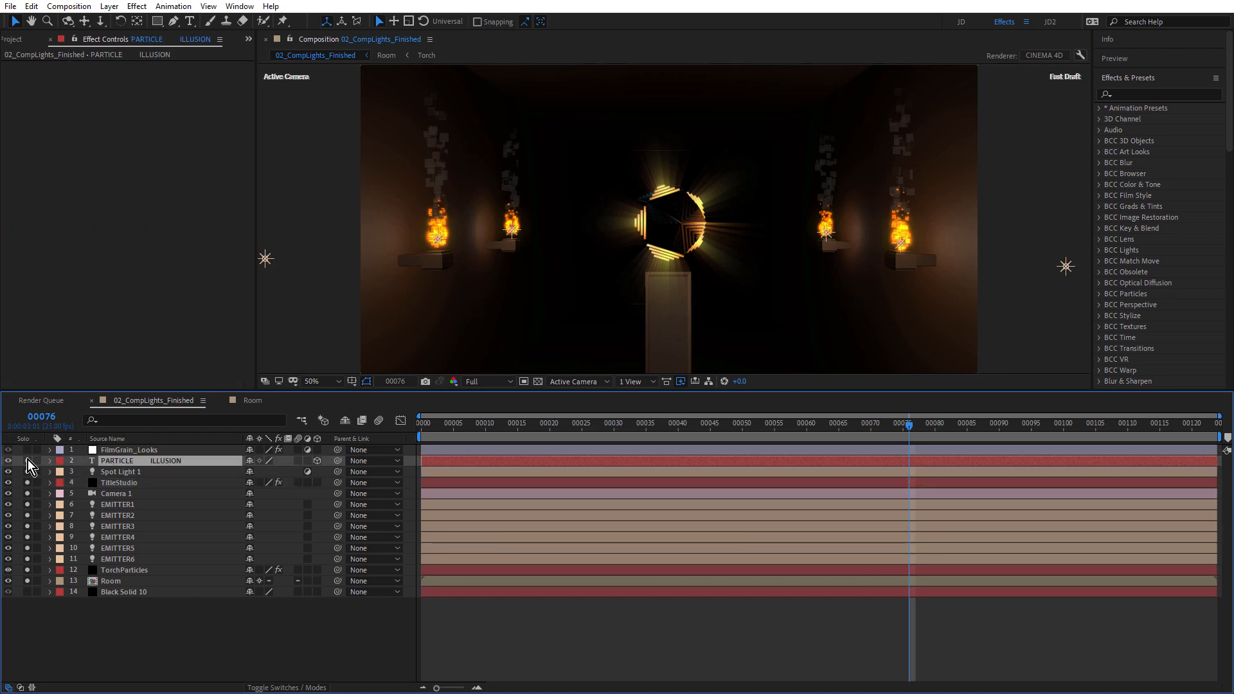
{"action": "left_click", "coordinate": [27, 461]}
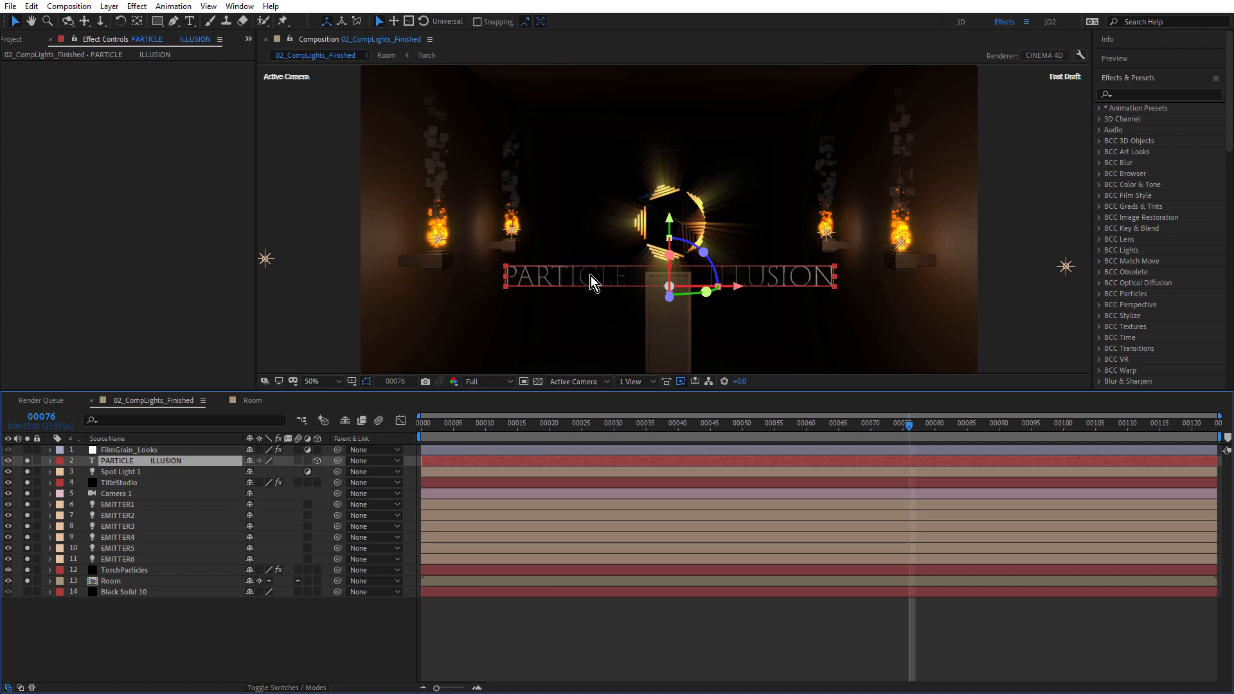
{"action": "key", "text": "period"}
{"action": "key", "text": "comma"}
Disable BCC+Film Grunge and BCC+Looks on FilmGrain_Looks, set fast previews to Off (Final Quality), and enlarge the composition view
{"action": "left_click", "coordinate": [128, 450]}
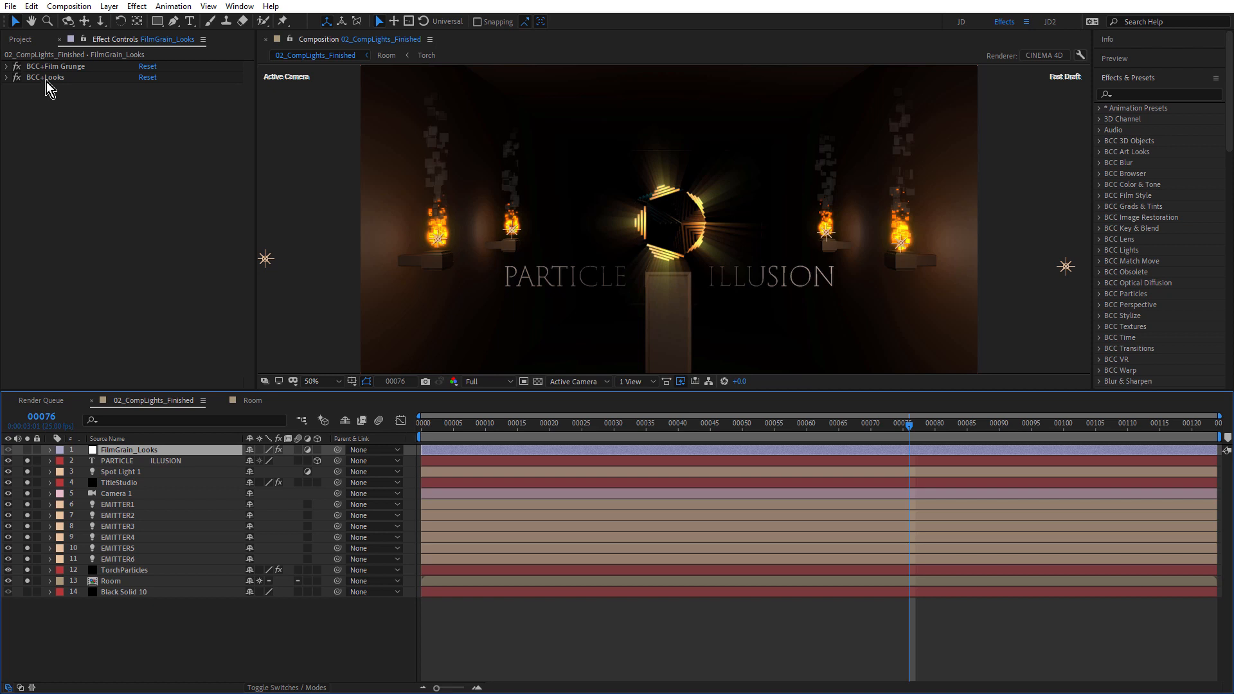
{"action": "left_click_drag", "start_coordinate": [17, 67], "coordinate": [18, 86]}
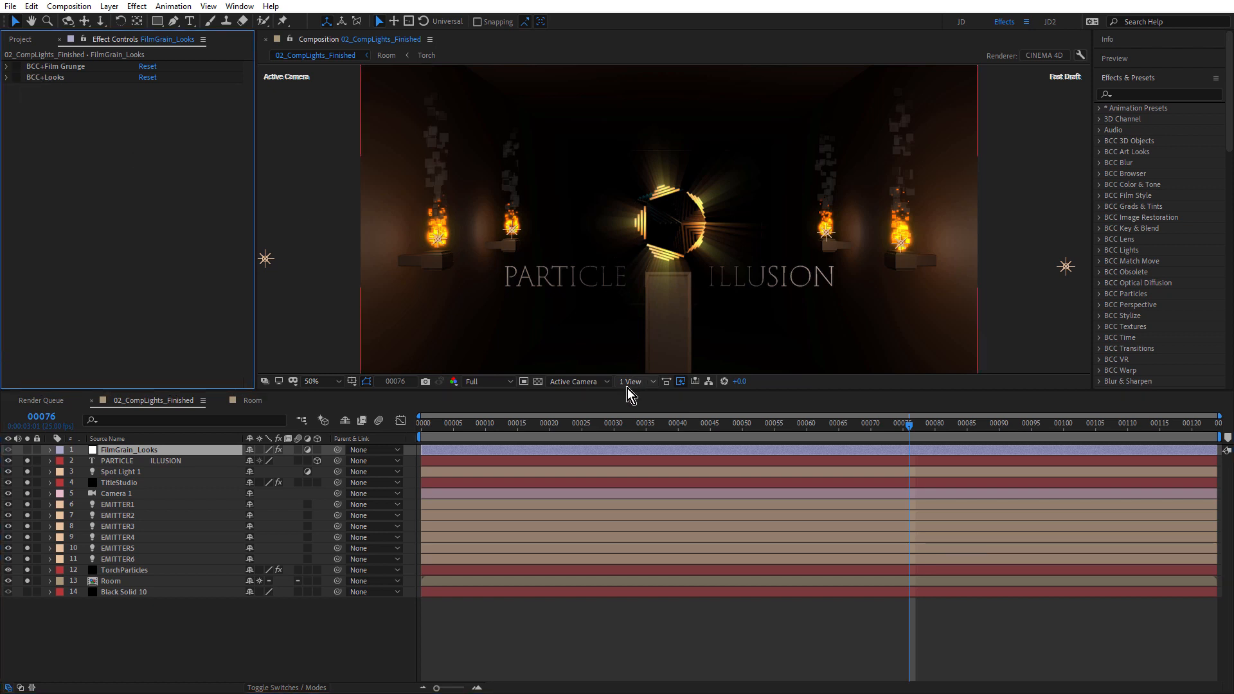
{"action": "left_click", "coordinate": [681, 381]}
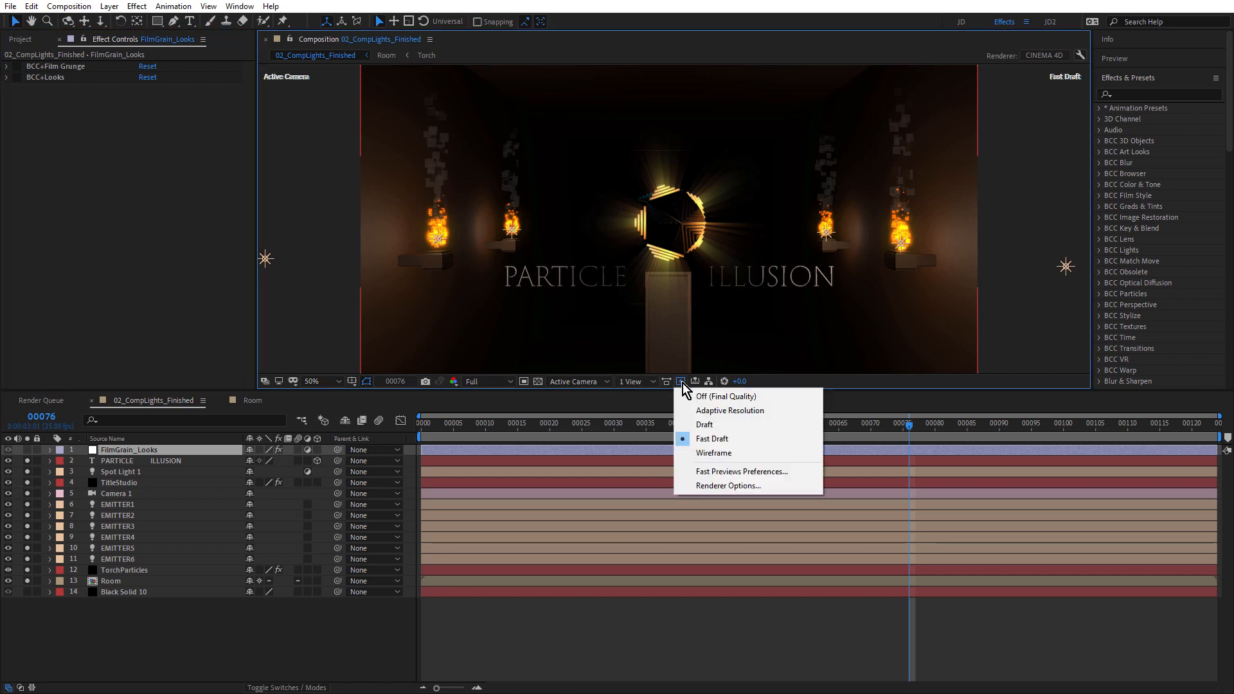
{"action": "left_click", "coordinate": [712, 396]}
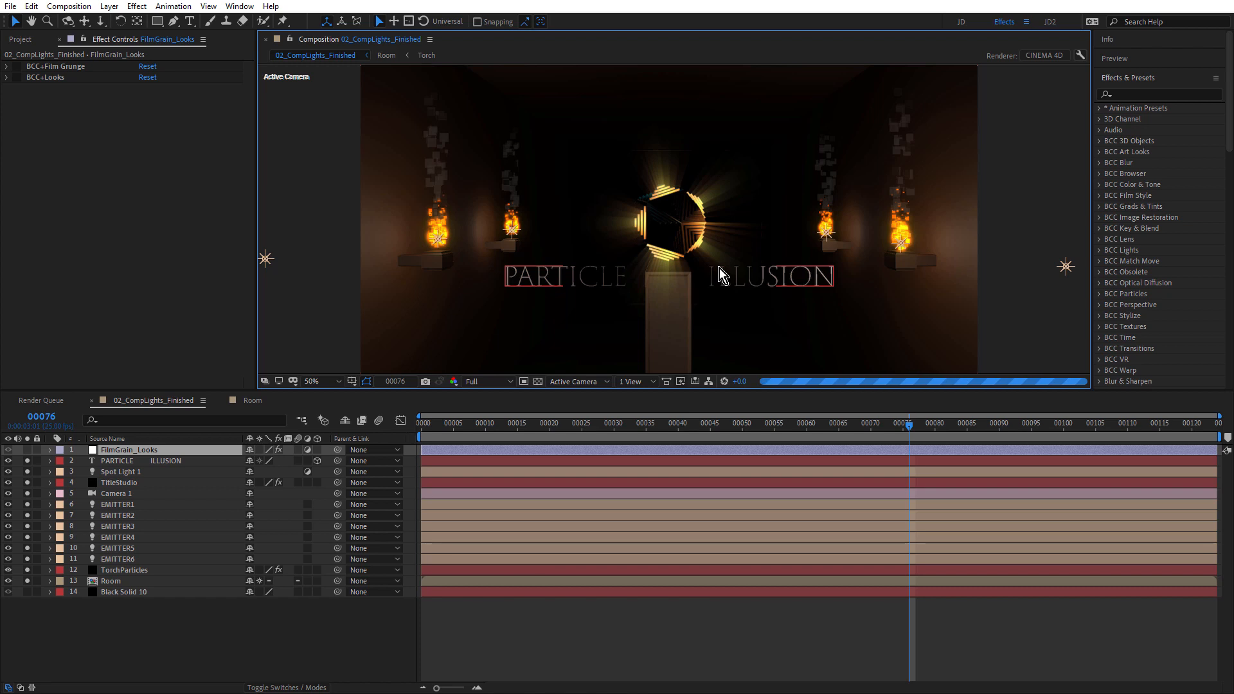
{"action": "left_click_drag", "start_coordinate": [611, 391], "coordinate": [618, 464]}
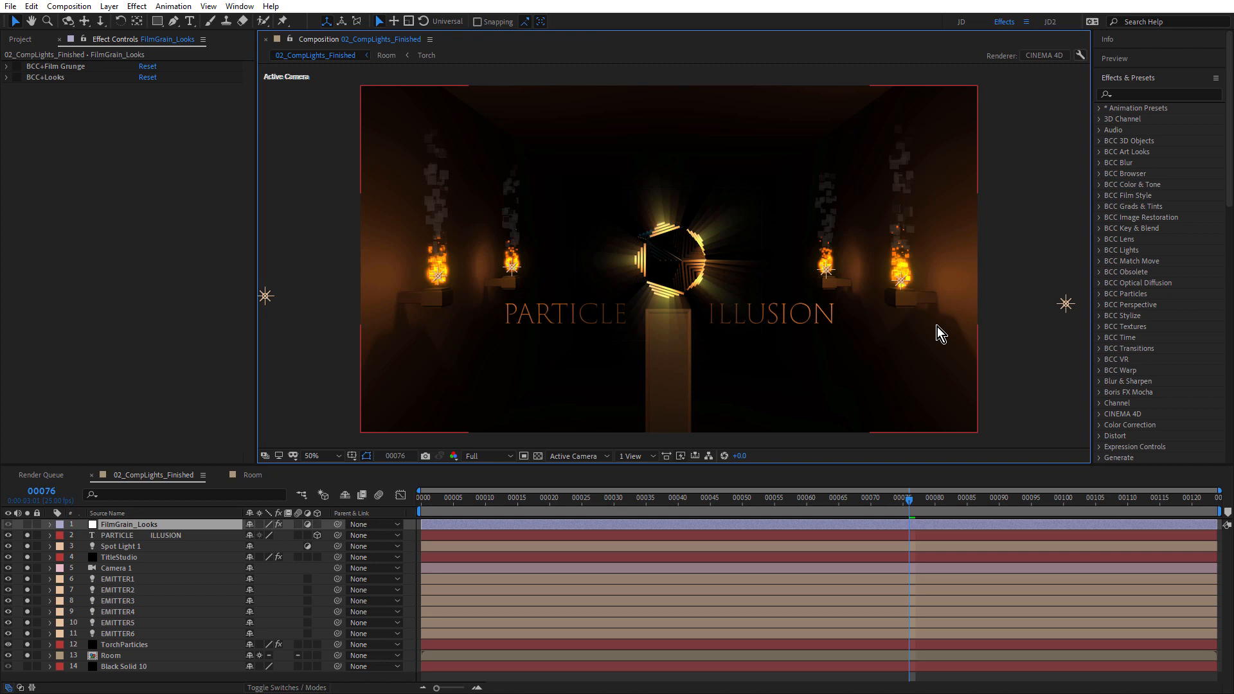
Expand EMITTER1's light options to check its Casts Shadows and shadow settings, and collapse the layer again
{"action": "left_click", "coordinate": [119, 624]}
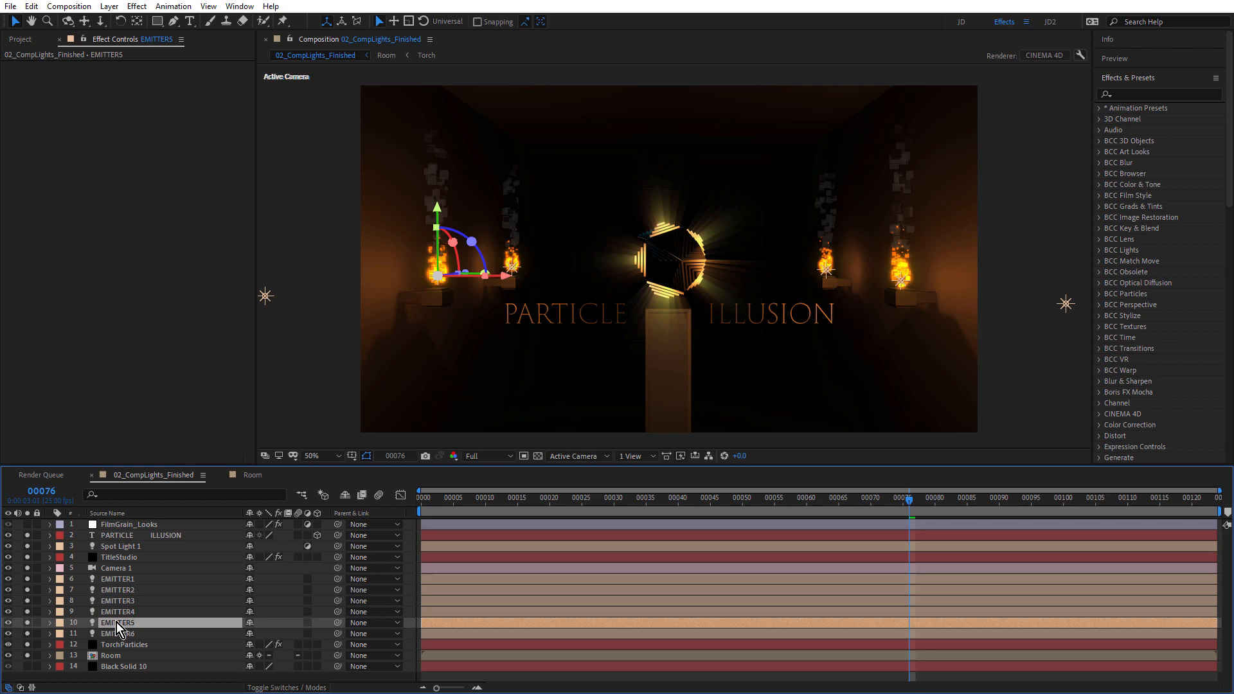
{"action": "left_click", "coordinate": [103, 580]}
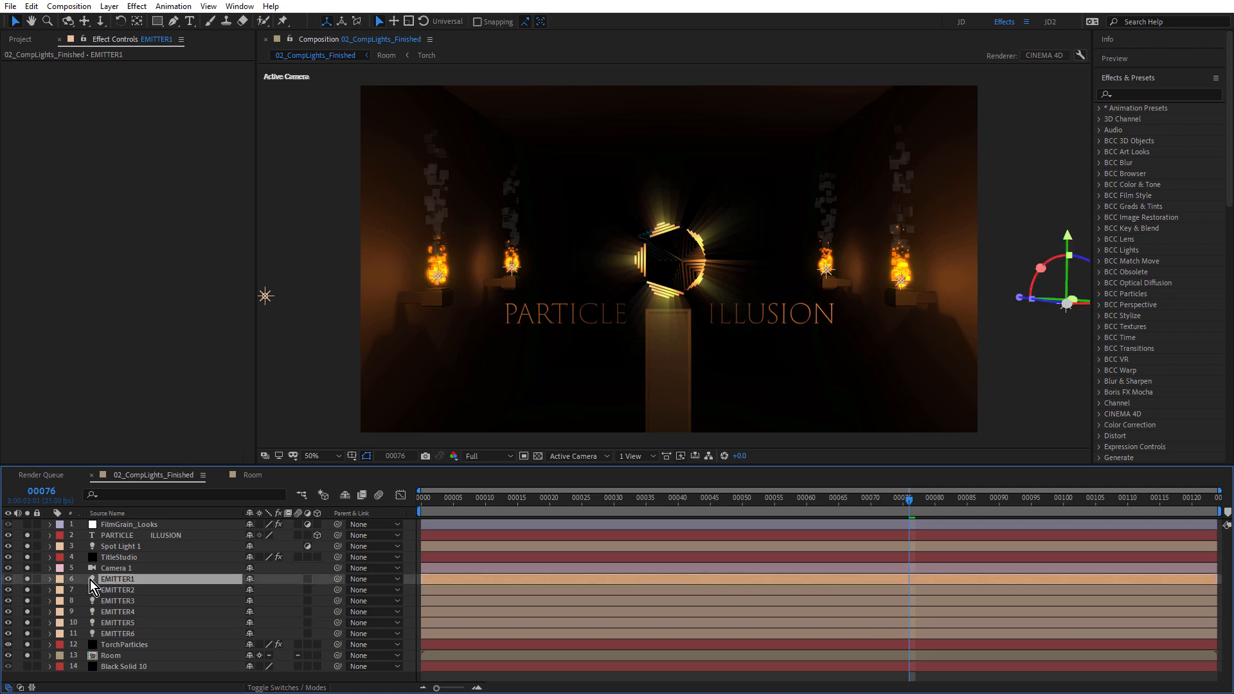
{"action": "left_click", "coordinate": [50, 579]}
{"action": "scroll", "coordinate": [156, 568], "scroll_direction": "down", "scroll_amount": 2}
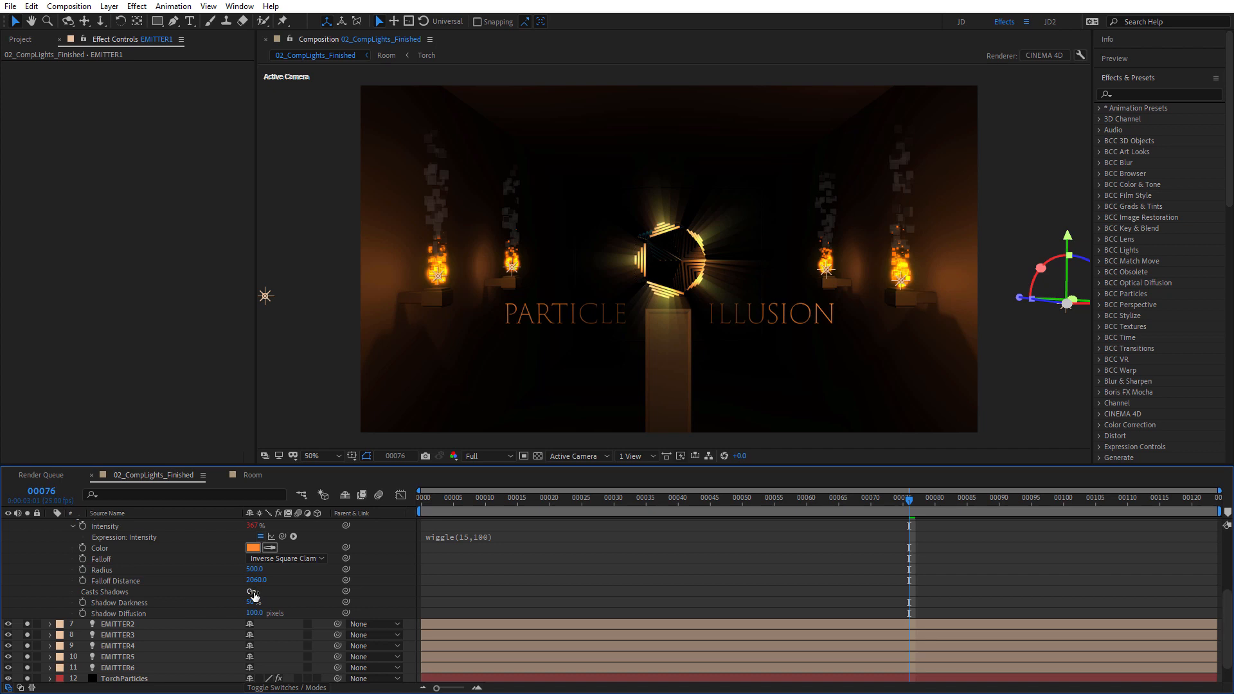
{"action": "scroll", "coordinate": [158, 585], "scroll_direction": "up", "scroll_amount": 1}
{"action": "scroll", "coordinate": [158, 585], "scroll_direction": "up", "scroll_amount": 5}
{"action": "left_click", "coordinate": [50, 579]}
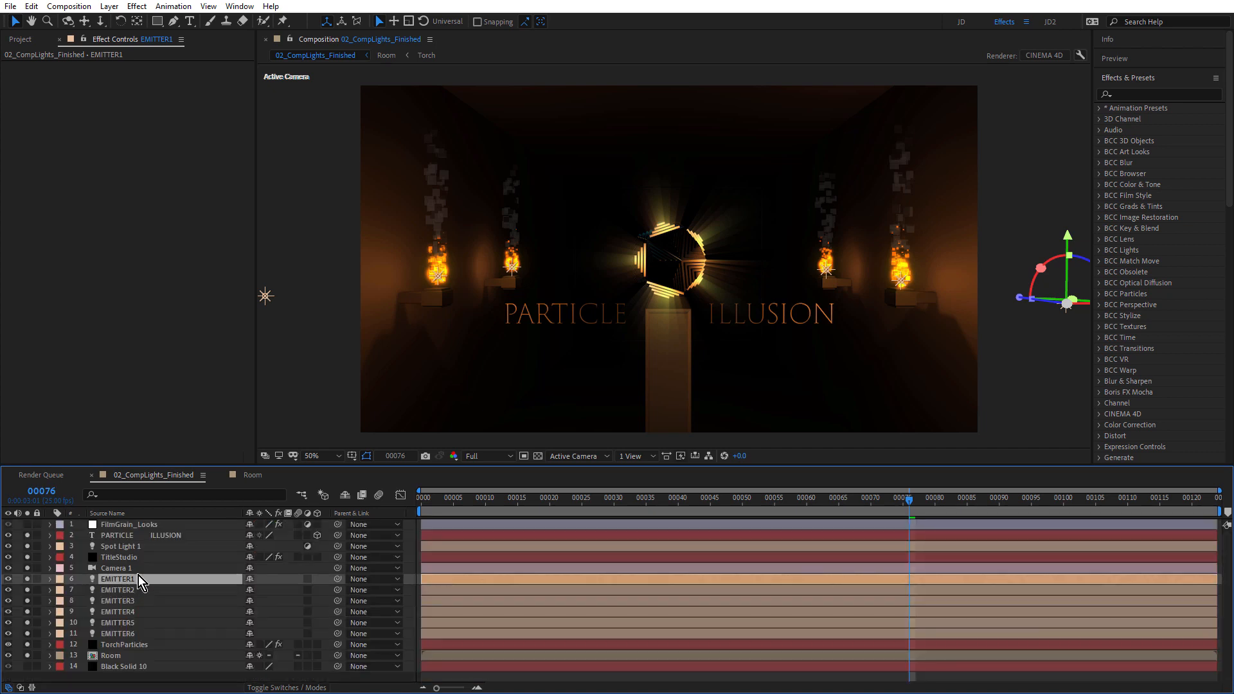
Open the Torch composition nested in Room and examine the Geometry Options and Material Options of its two shape layers
{"action": "double_click", "coordinate": [116, 656]}
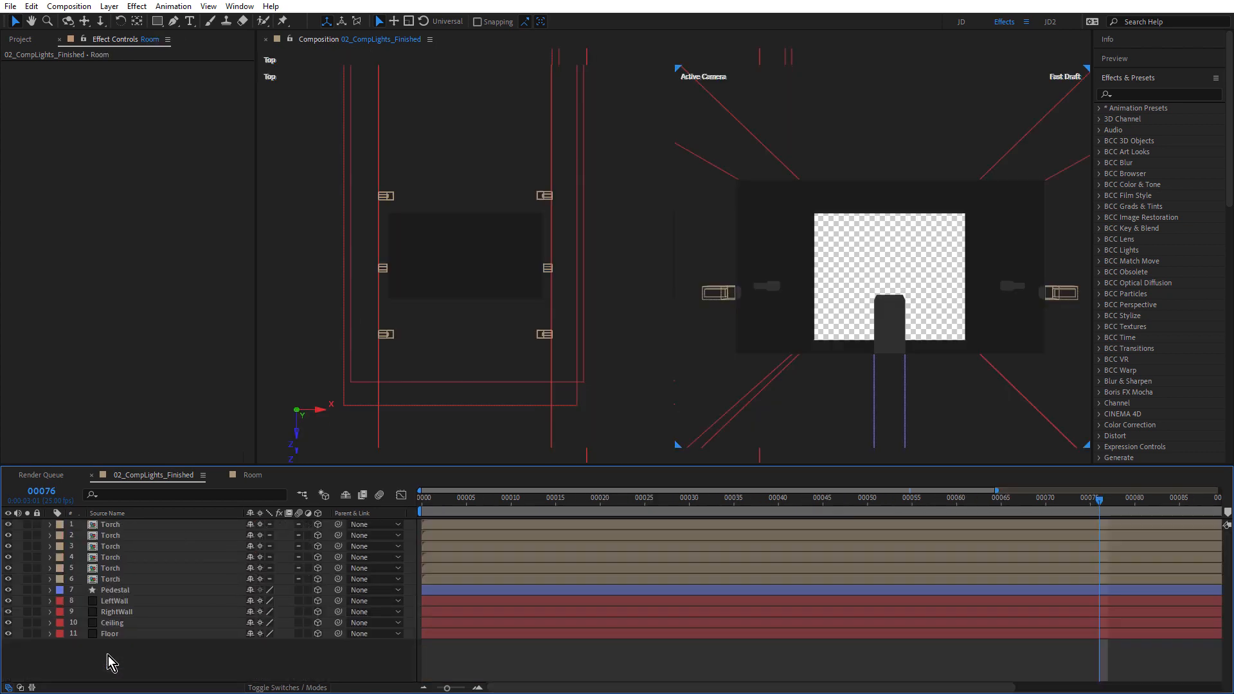
{"action": "double_click", "coordinate": [112, 579]}
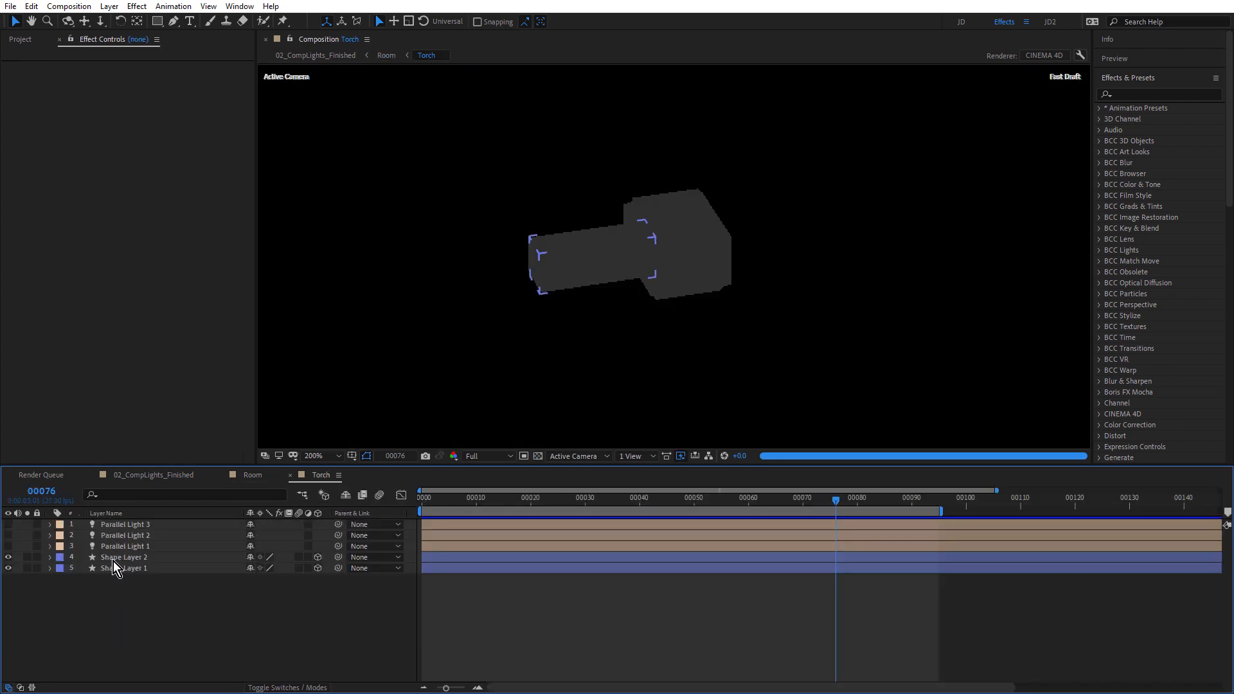
{"action": "left_click", "coordinate": [112, 558]}
{"action": "left_click", "coordinate": [115, 569], "text": "shift"}
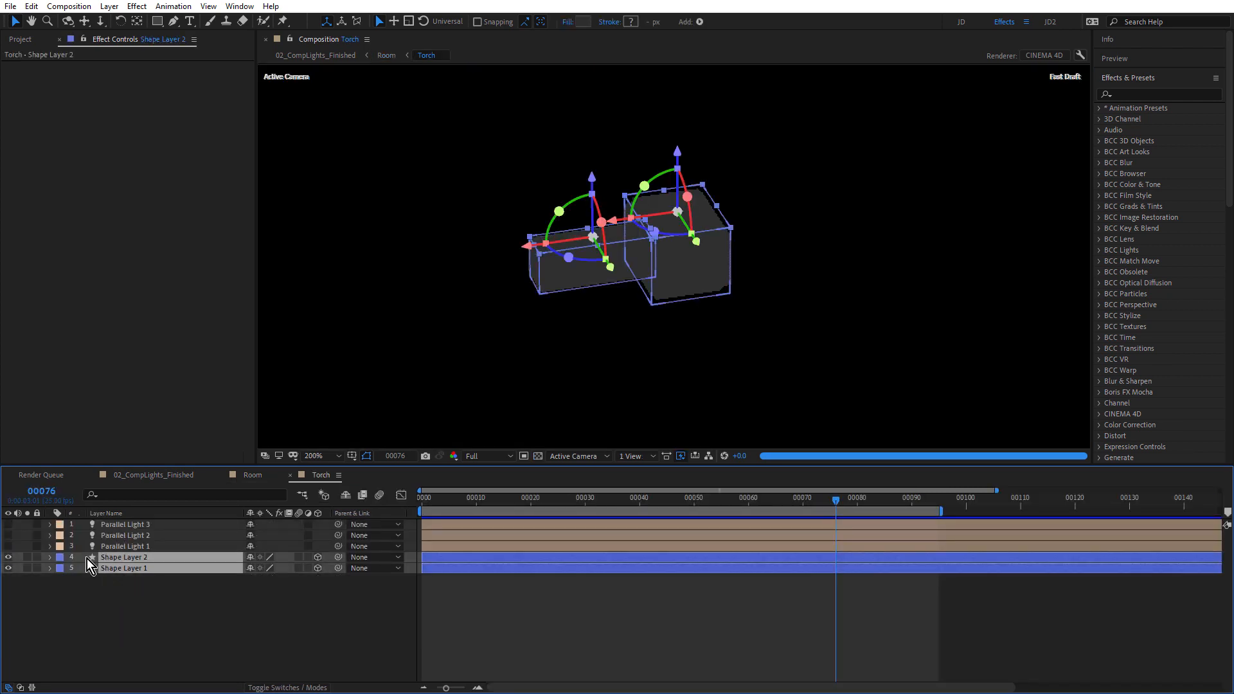
{"action": "left_click", "coordinate": [50, 557], "text": "ctrl"}
{"action": "scroll", "coordinate": [179, 568], "scroll_direction": "down", "scroll_amount": 8}
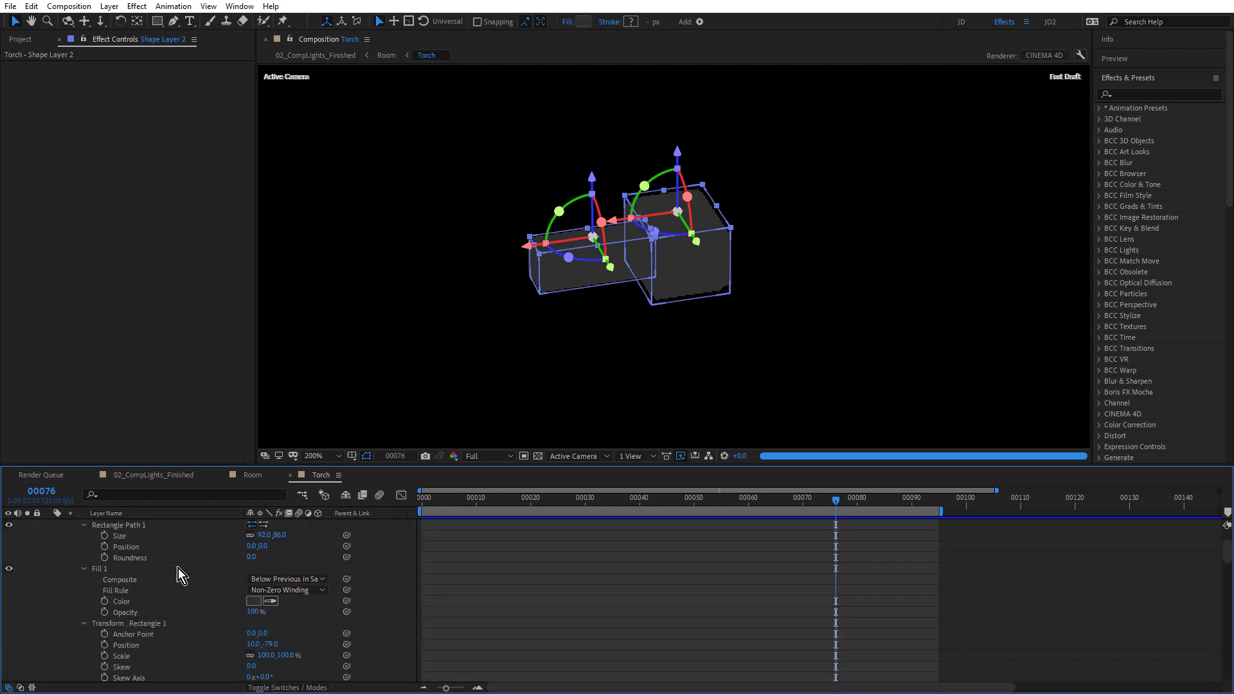
{"action": "scroll", "coordinate": [178, 568], "scroll_direction": "down", "scroll_amount": 2}
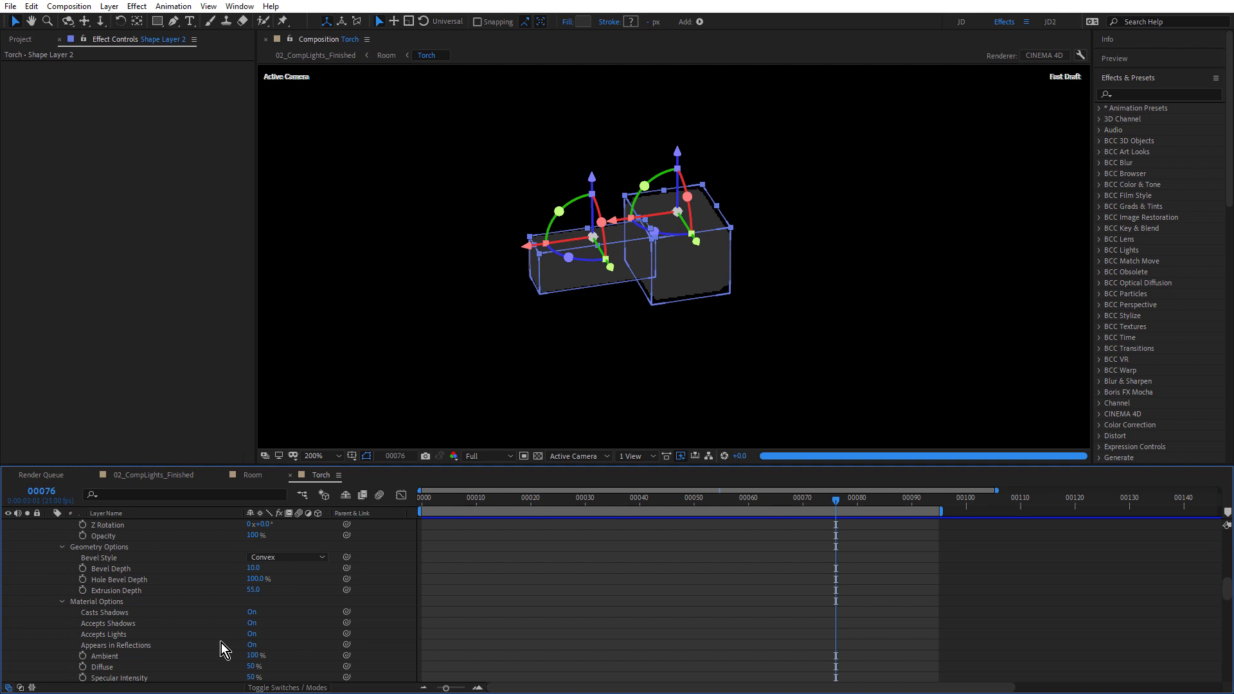
{"action": "scroll", "coordinate": [244, 620], "scroll_direction": "up", "scroll_amount": 10}
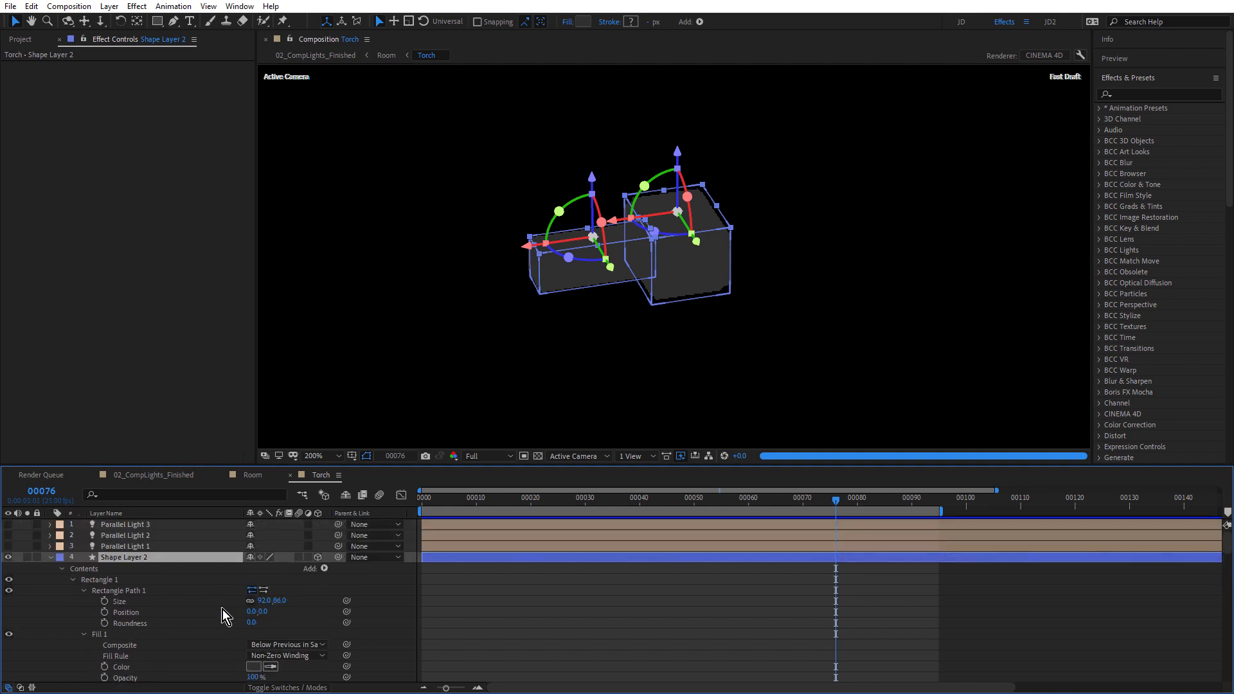
{"action": "left_click", "coordinate": [51, 558]}
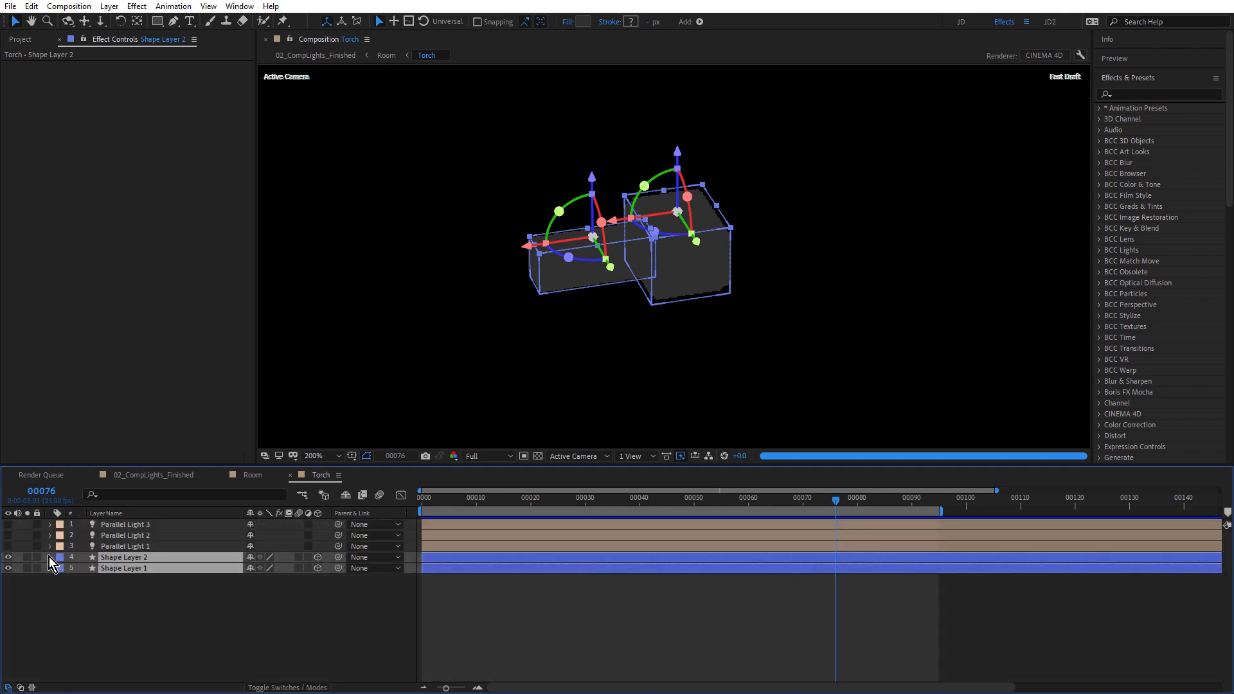
Close the Room and Torch compositions and return to 02_CompLights_Finished
{"action": "left_click", "coordinate": [244, 476]}
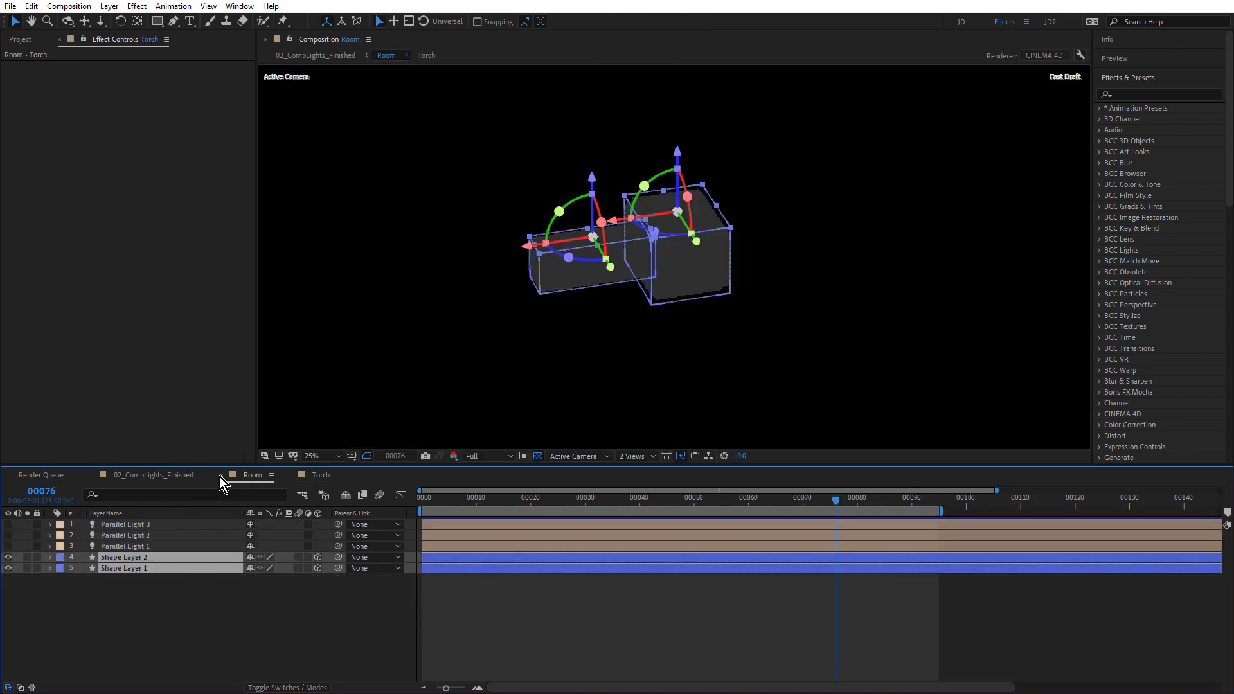
{"action": "left_click", "coordinate": [223, 475]}
{"action": "left_click", "coordinate": [223, 475]}
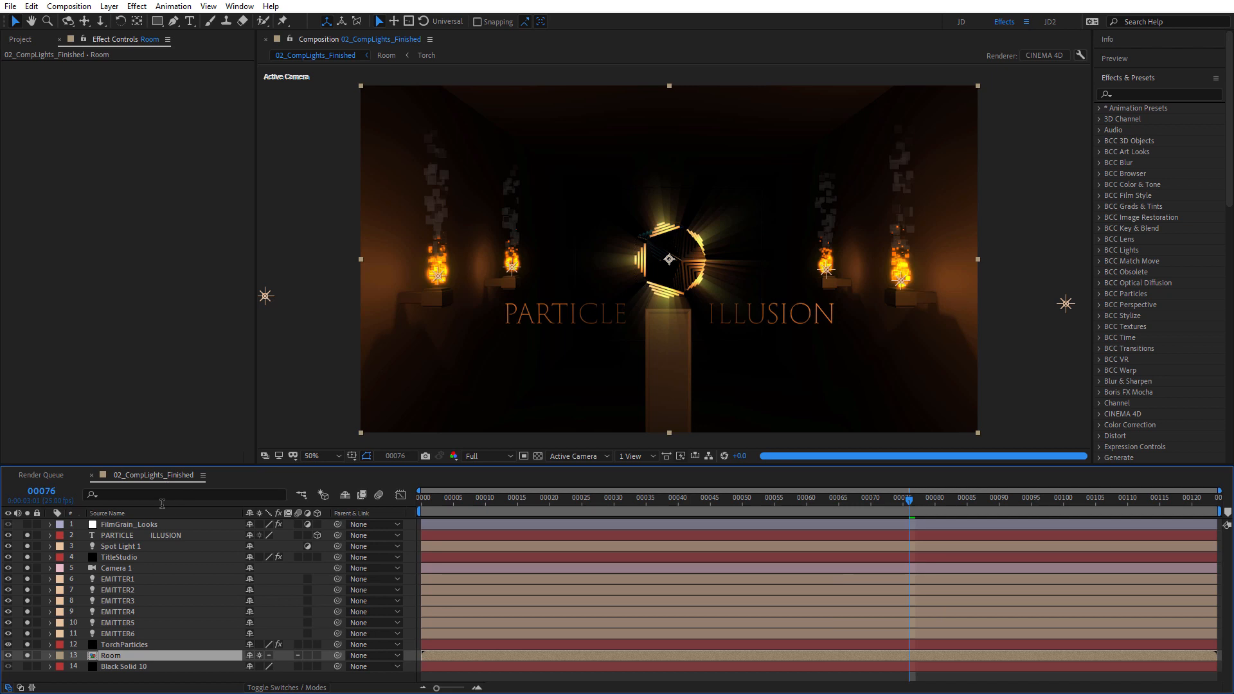
Include the FilmGrain_Looks layer in the soloed layers and inspect the image up close
{"action": "left_click", "coordinate": [130, 526]}
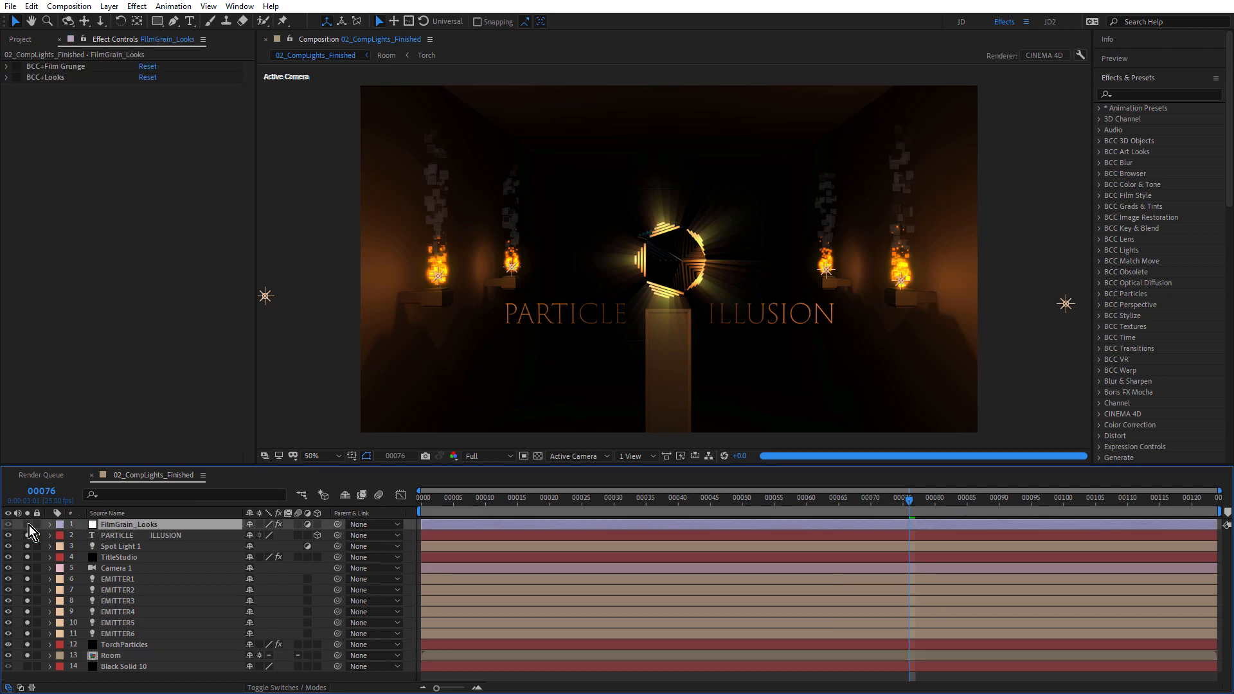
{"action": "key", "text": "slash"}
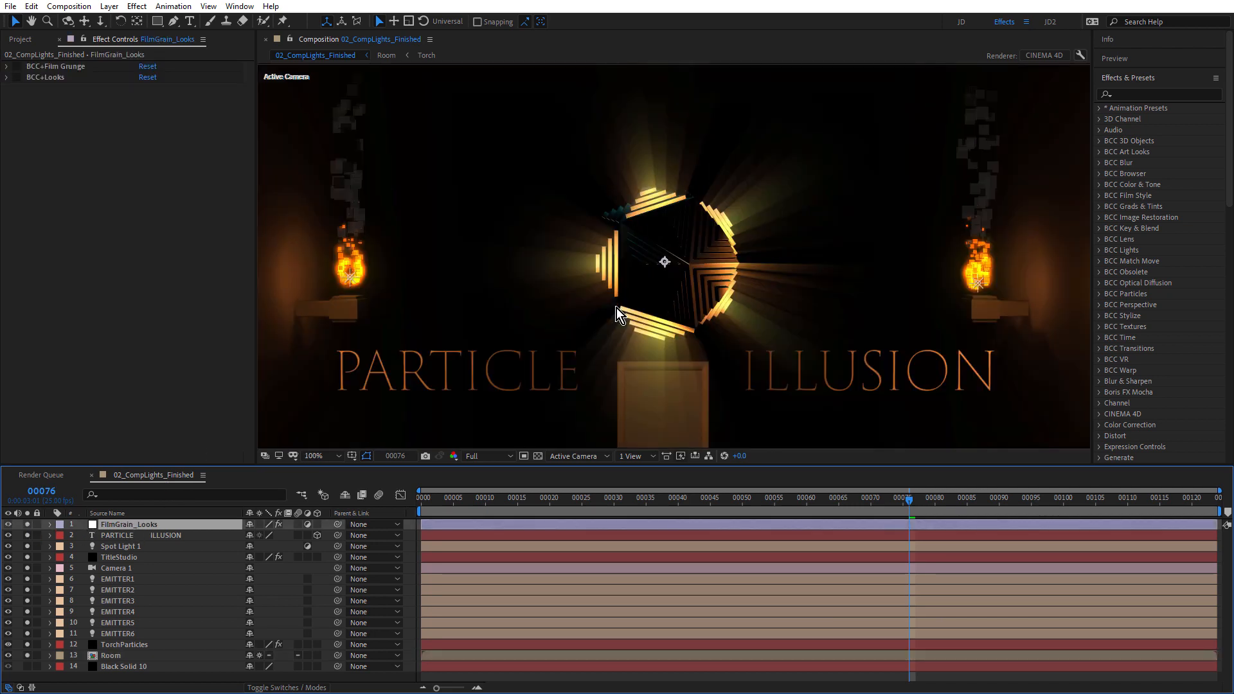
Enable the BCC+Looks effect on the FilmGrain_Looks layer and open it in the FX Editor
{"action": "left_click", "coordinate": [55, 78]}
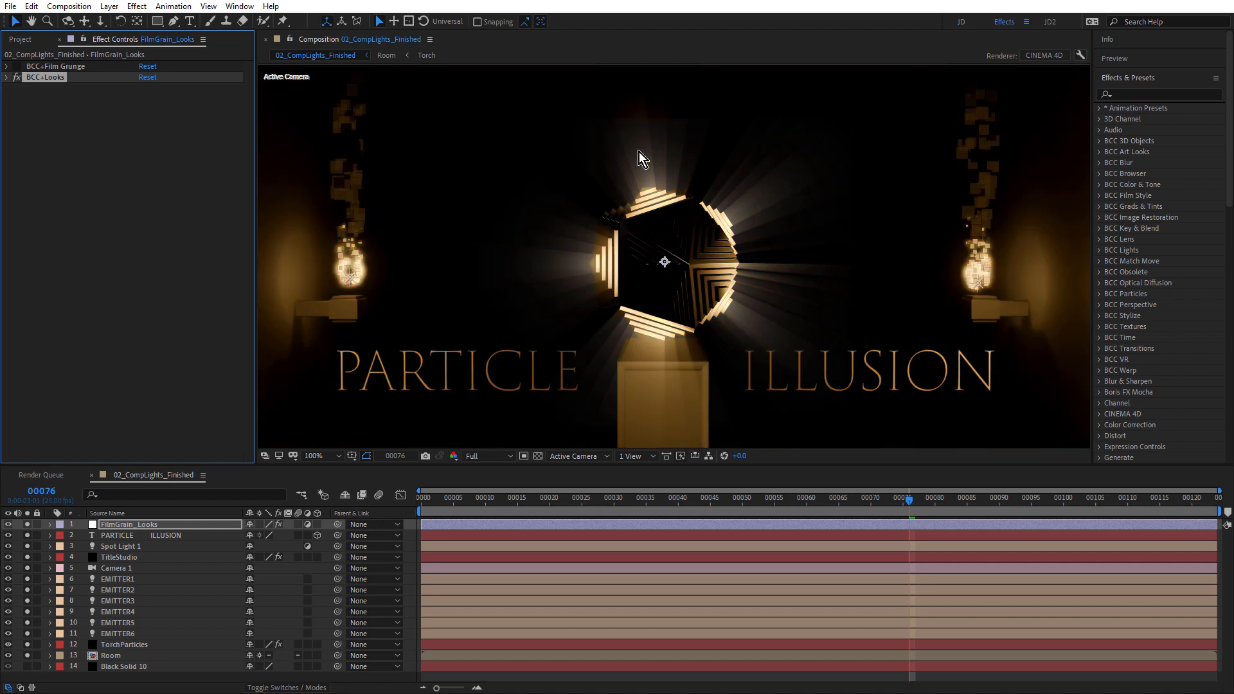
{"action": "scroll", "coordinate": [669, 260], "scroll_direction": "down", "scroll_amount": 2}
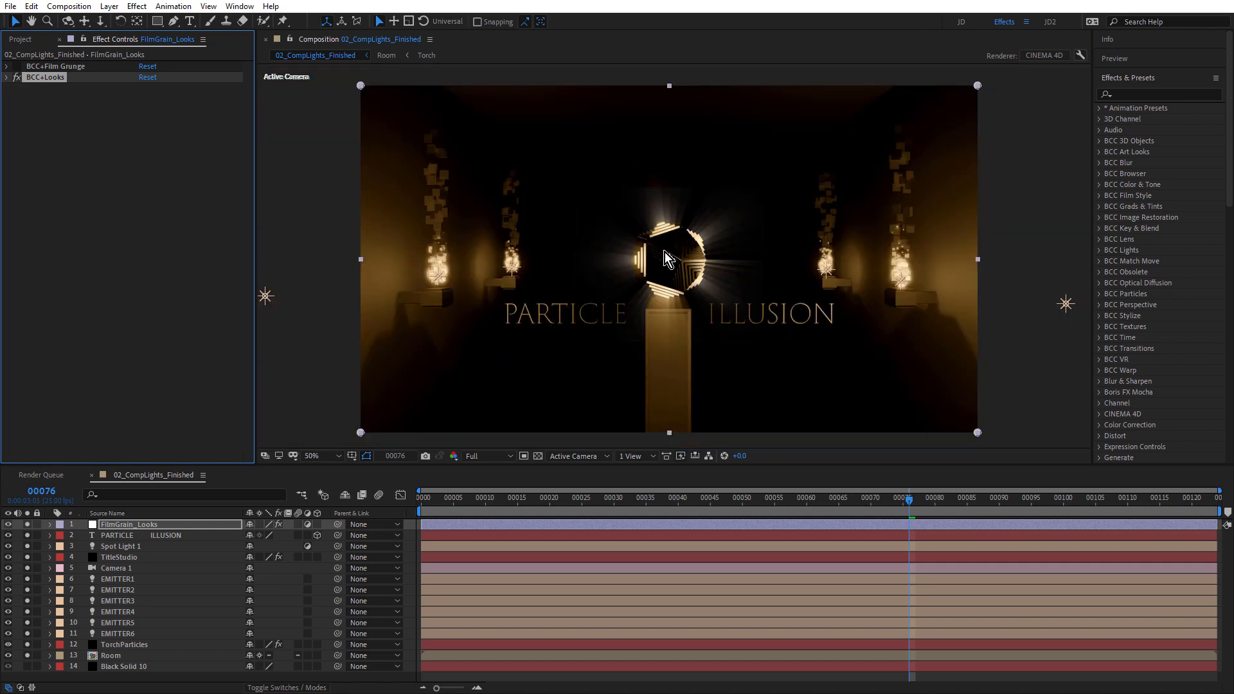
{"action": "left_click", "coordinate": [6, 78]}
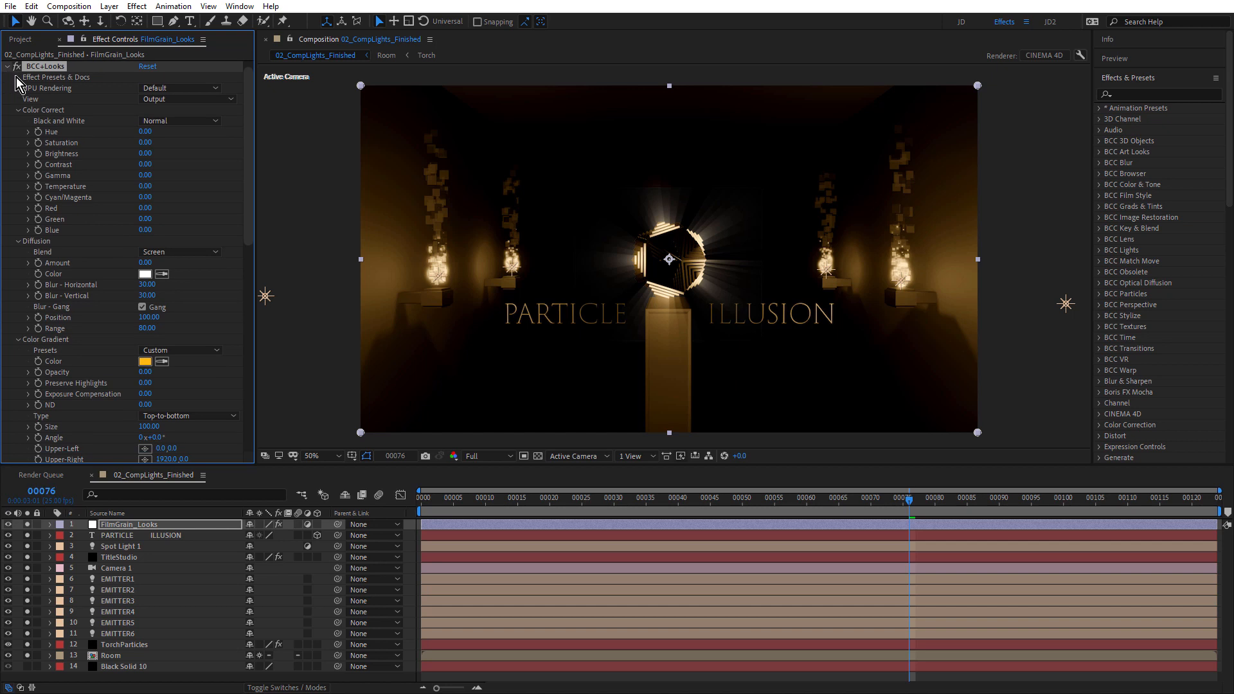
{"action": "left_click", "coordinate": [17, 77]}
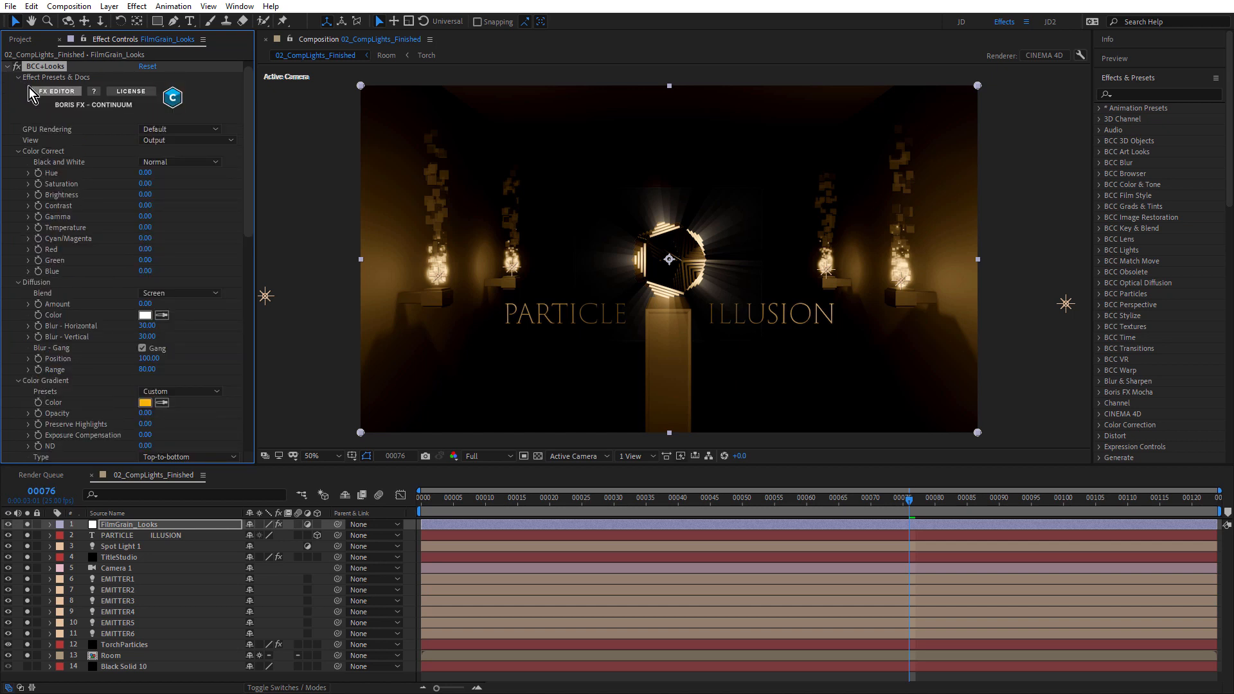
{"action": "left_click", "coordinate": [56, 91]}
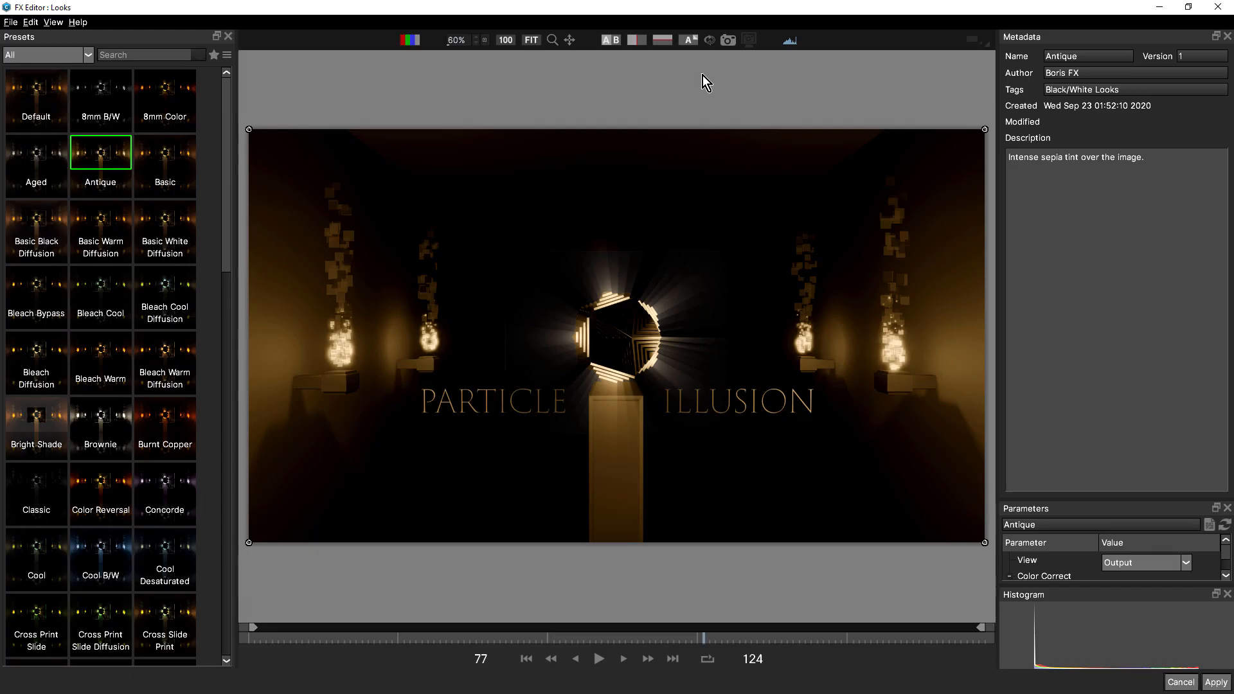
Compare the Sepia and Antique presets, enlarge the parameter list, and leave the FX Editor without applying changes
{"action": "left_click_drag", "start_coordinate": [226, 172], "coordinate": [234, 566]}
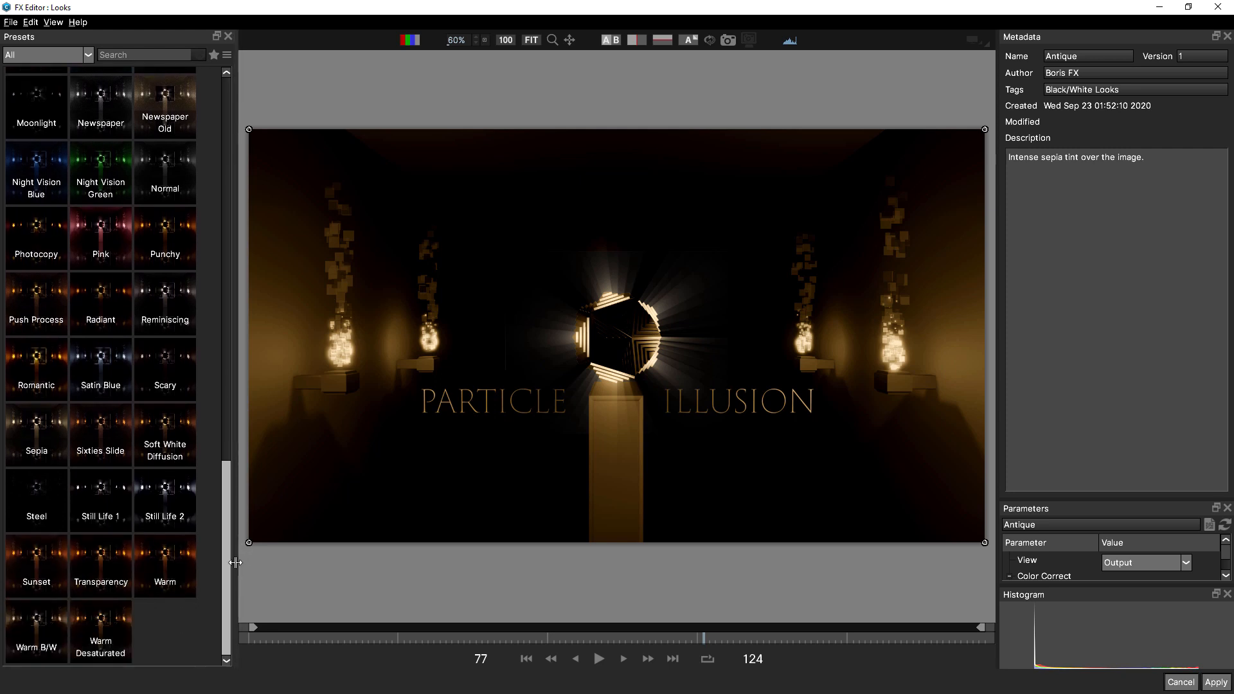
{"action": "left_click", "coordinate": [53, 425]}
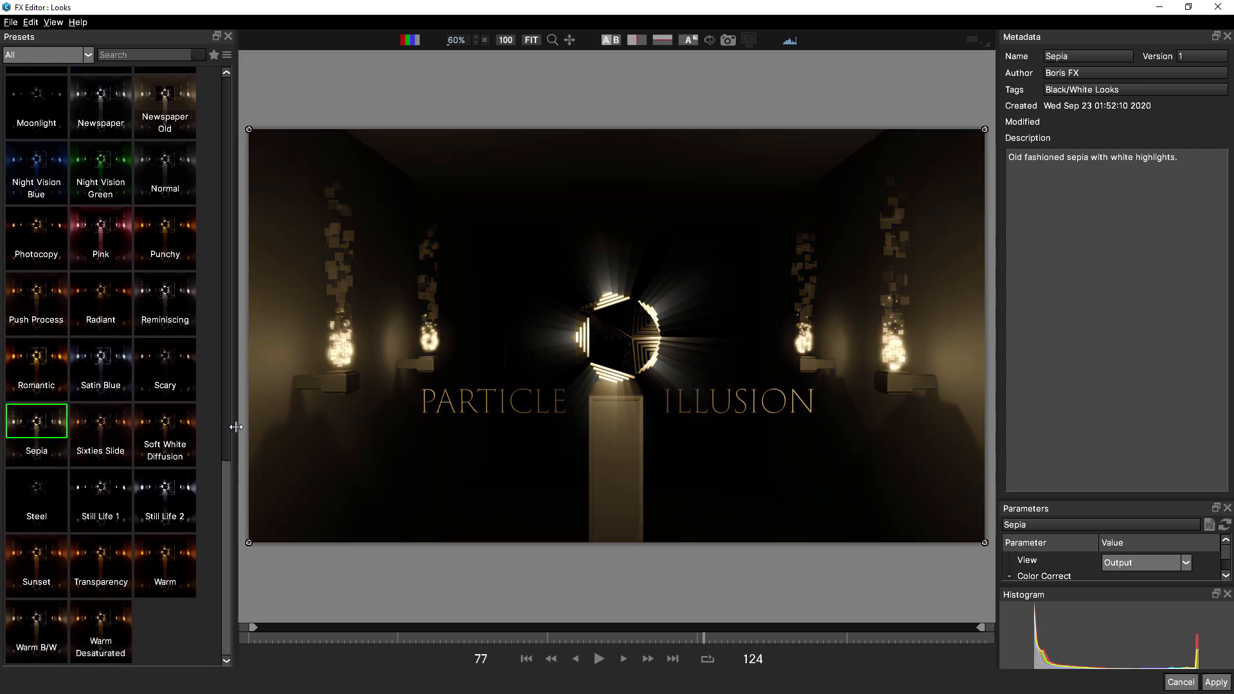
{"action": "left_click_drag", "start_coordinate": [227, 476], "coordinate": [243, 80]}
{"action": "left_click", "coordinate": [102, 161]}
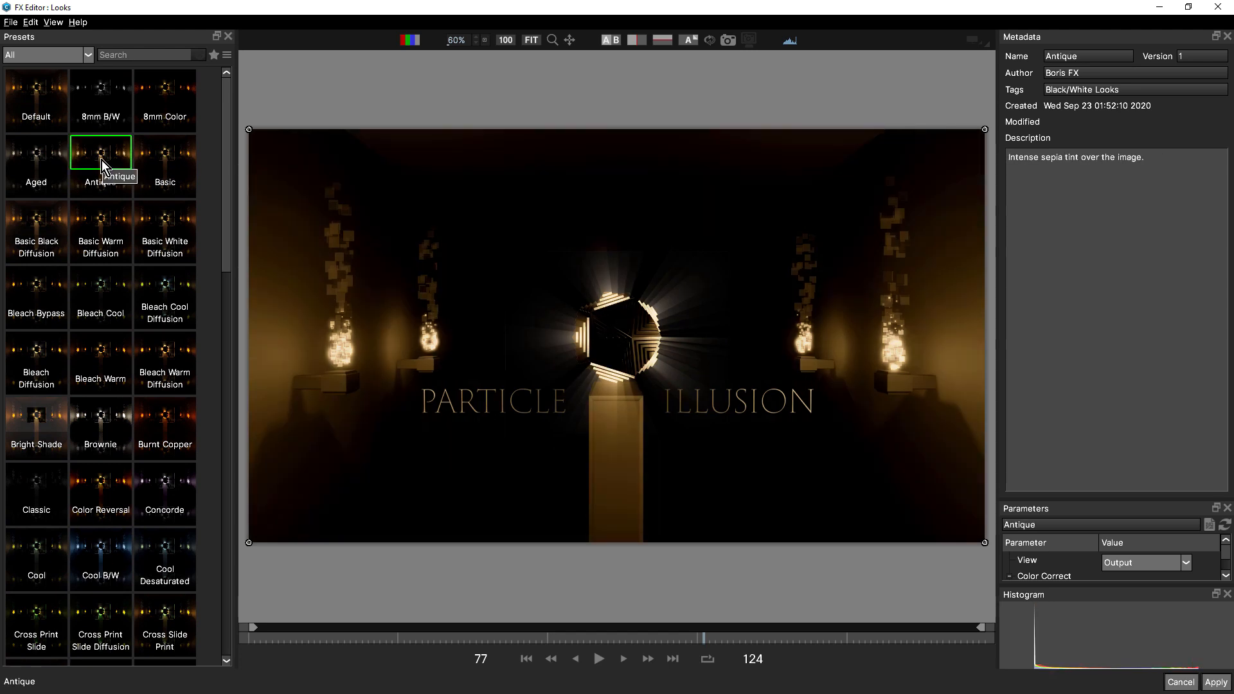
{"action": "left_click_drag", "start_coordinate": [1094, 499], "coordinate": [1088, 180]}
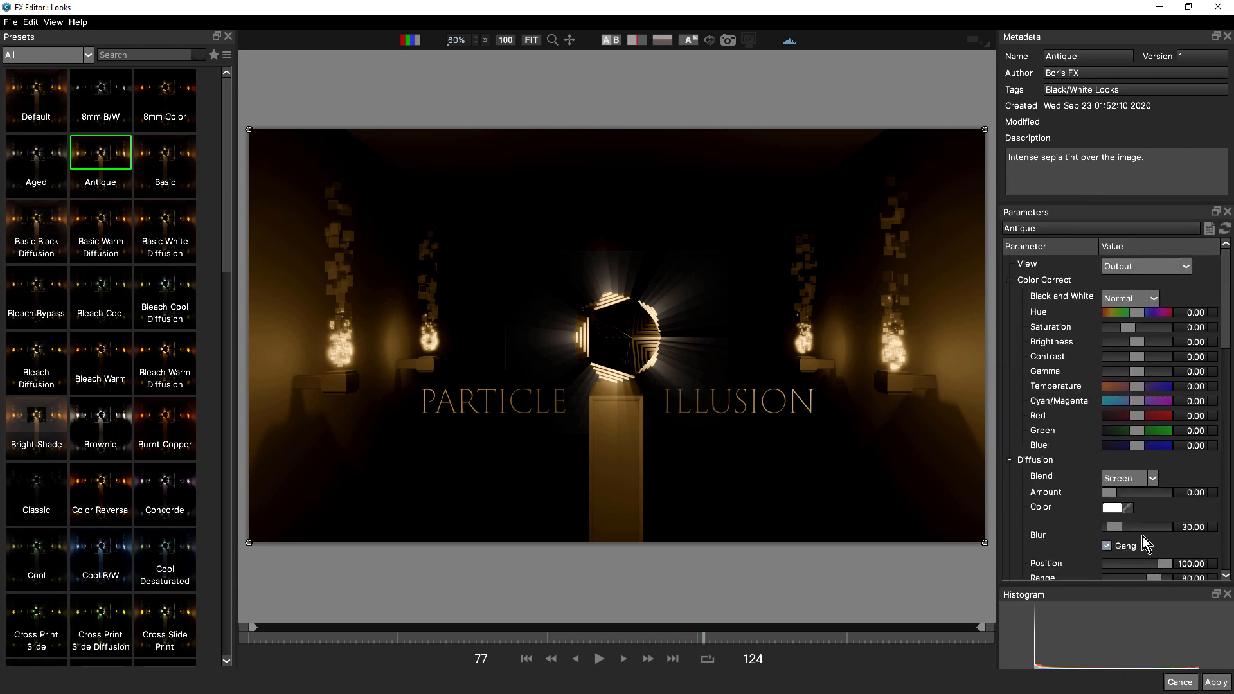
{"action": "left_click", "coordinate": [1181, 682]}
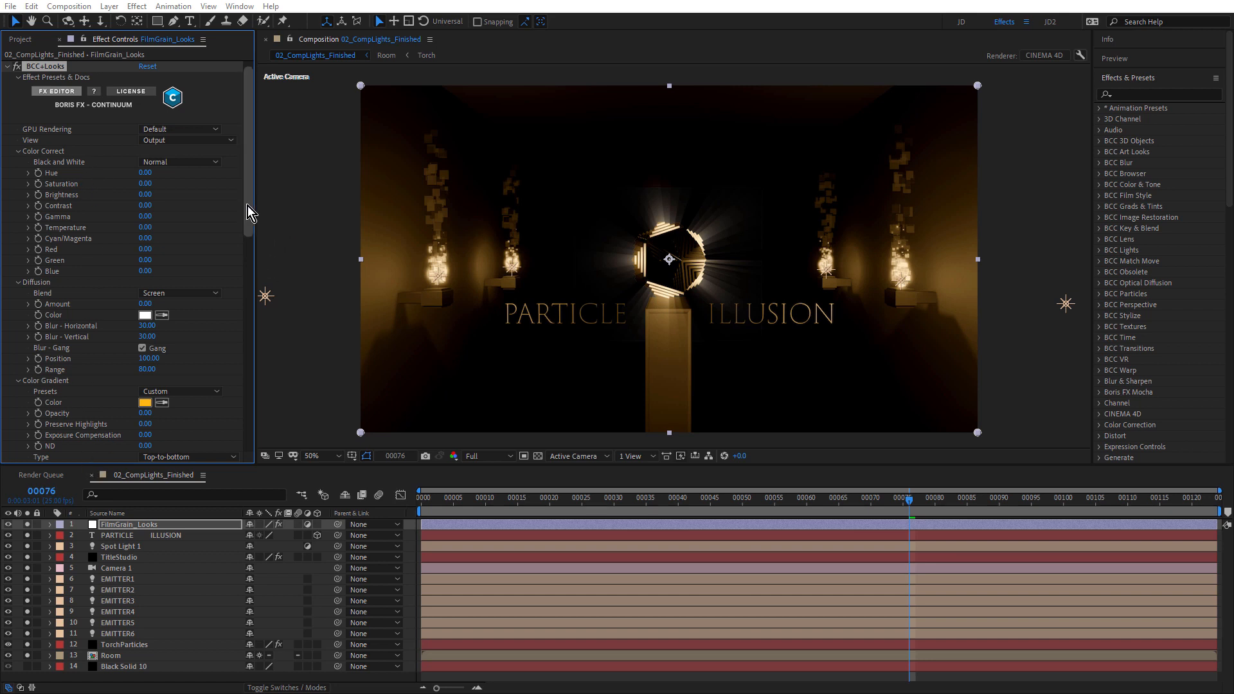
Review the BCC+Looks settings through Lab, Grain and Post Color Correct, and collapse the effect
{"action": "scroll", "coordinate": [253, 358], "scroll_direction": "down", "scroll_amount": 10}
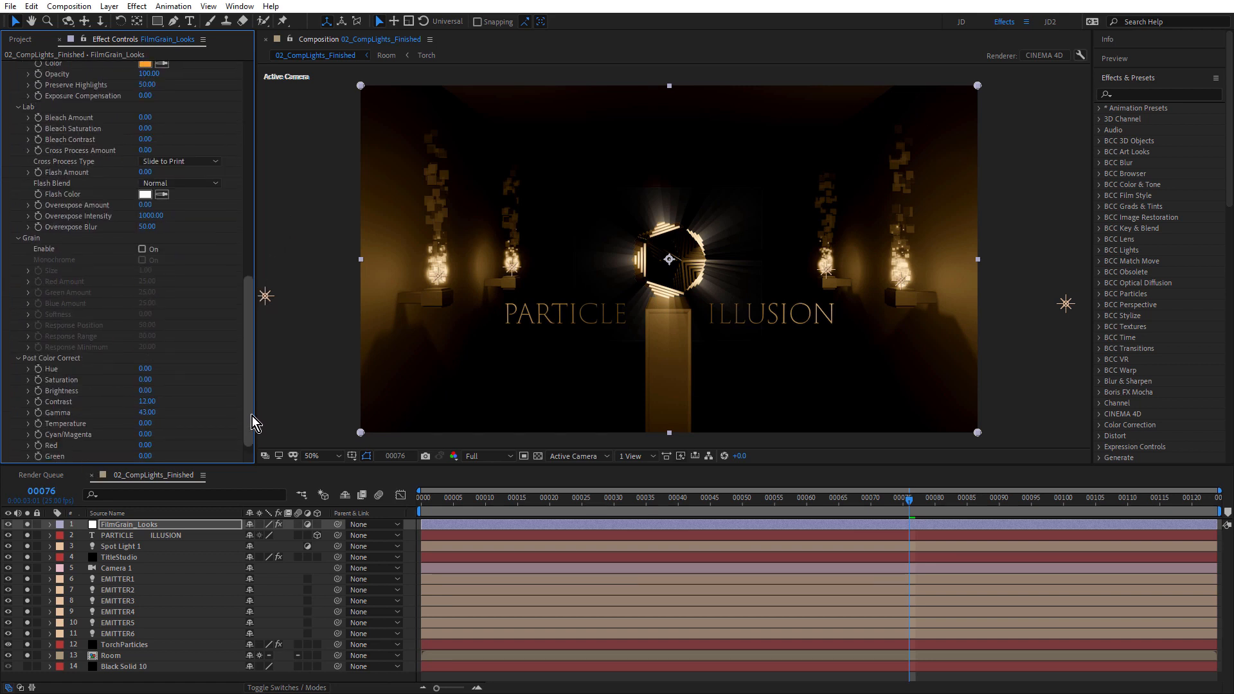
{"action": "scroll", "coordinate": [249, 138], "scroll_direction": "up", "scroll_amount": 10}
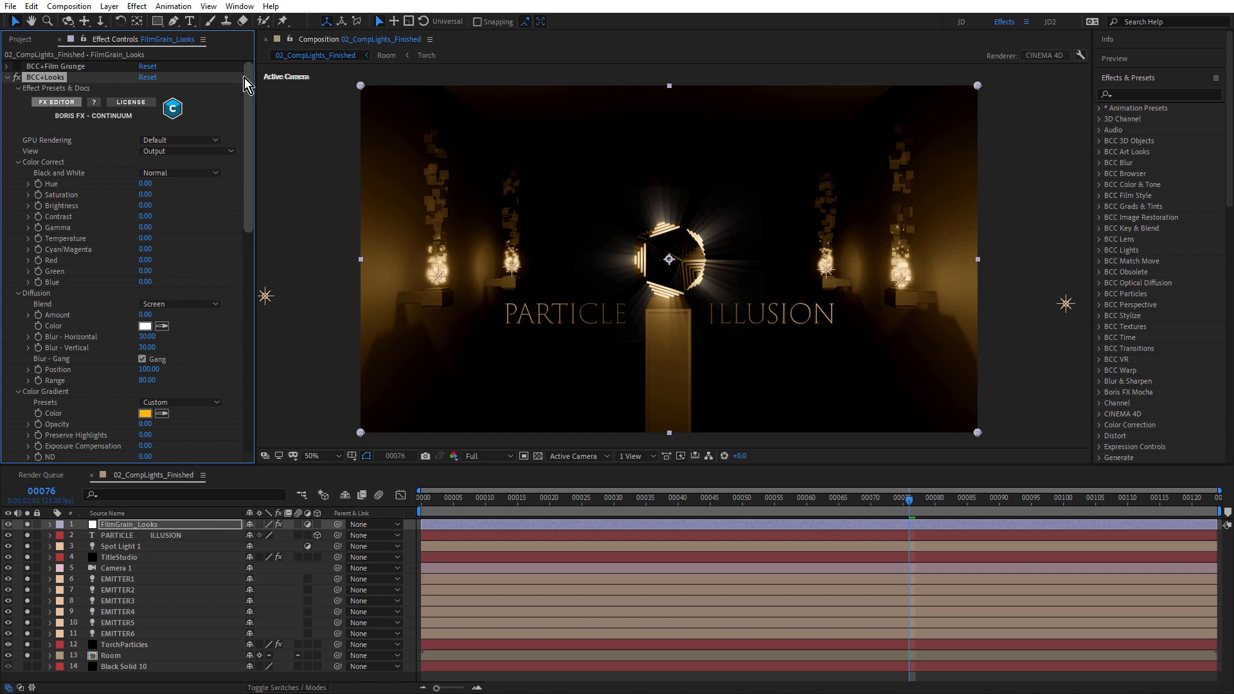
{"action": "left_click", "coordinate": [9, 77]}
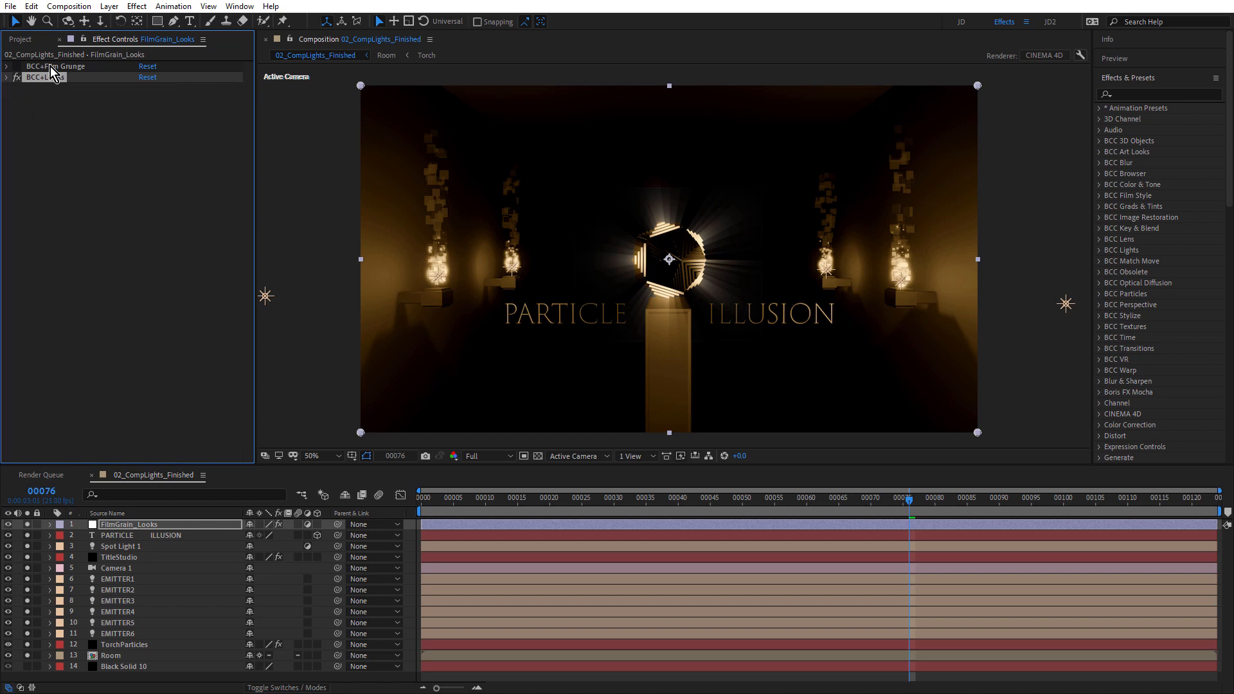
Enable the BCC+Film Grunge effect on the FilmGrain_Looks layer and expand its settings
{"action": "left_click", "coordinate": [50, 66]}
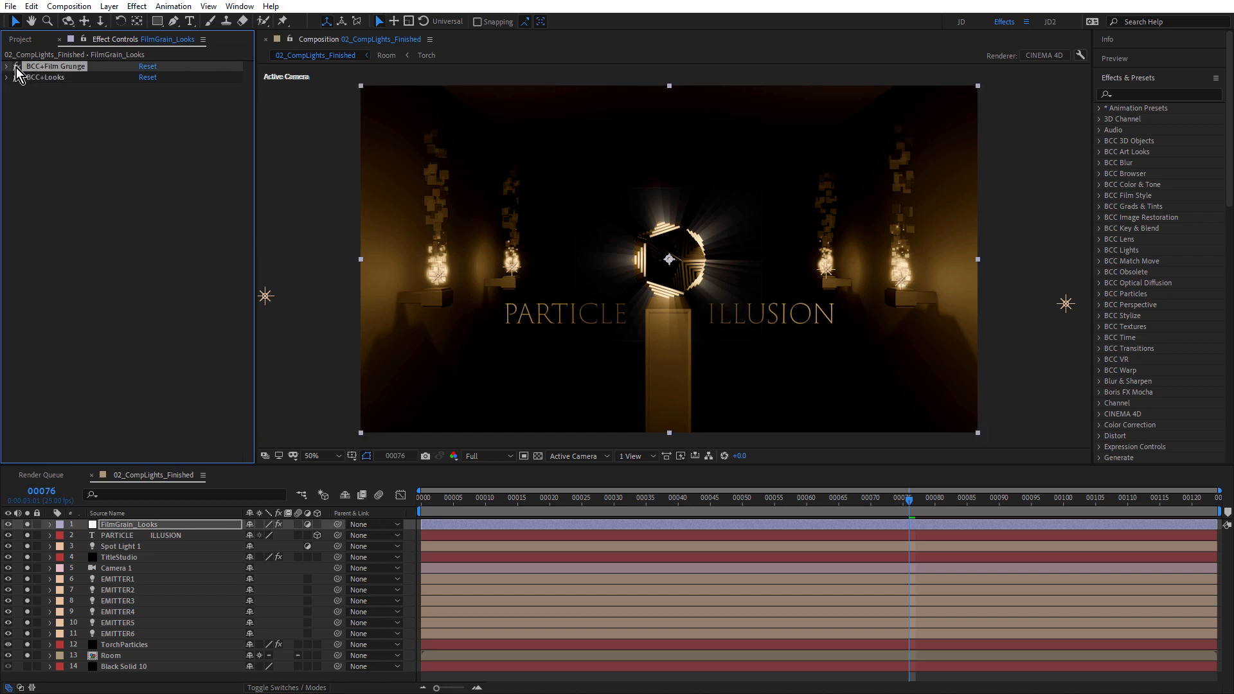
{"action": "left_click", "coordinate": [9, 67]}
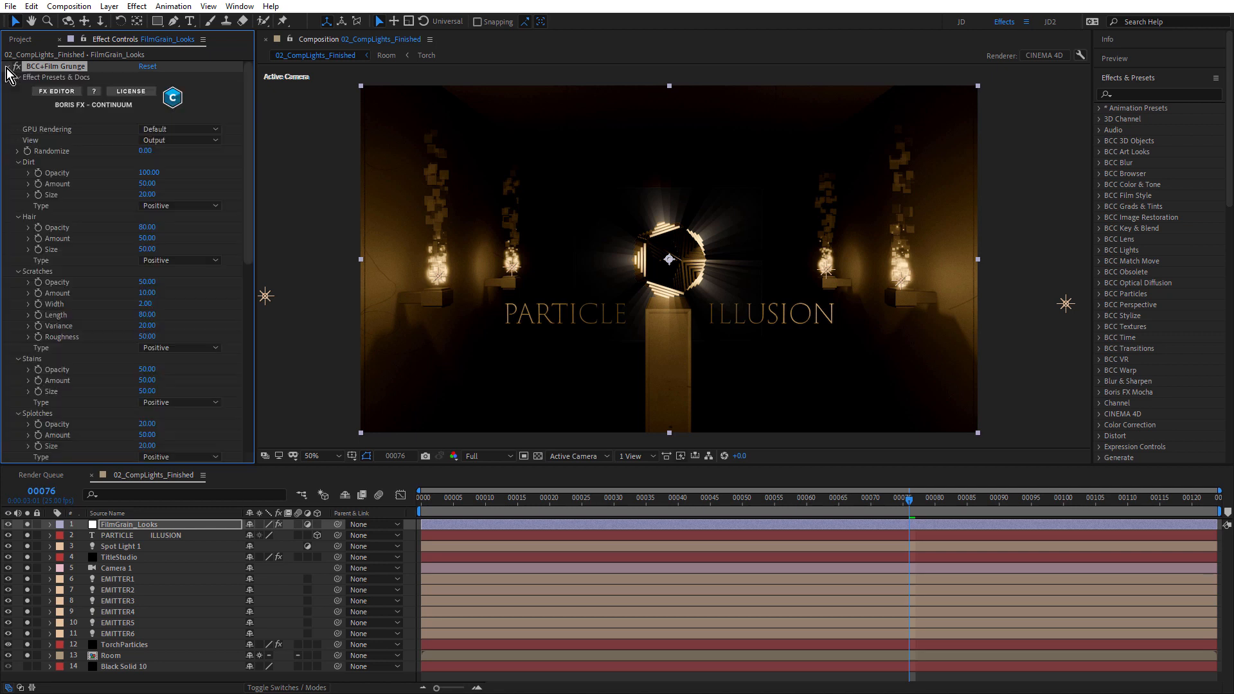